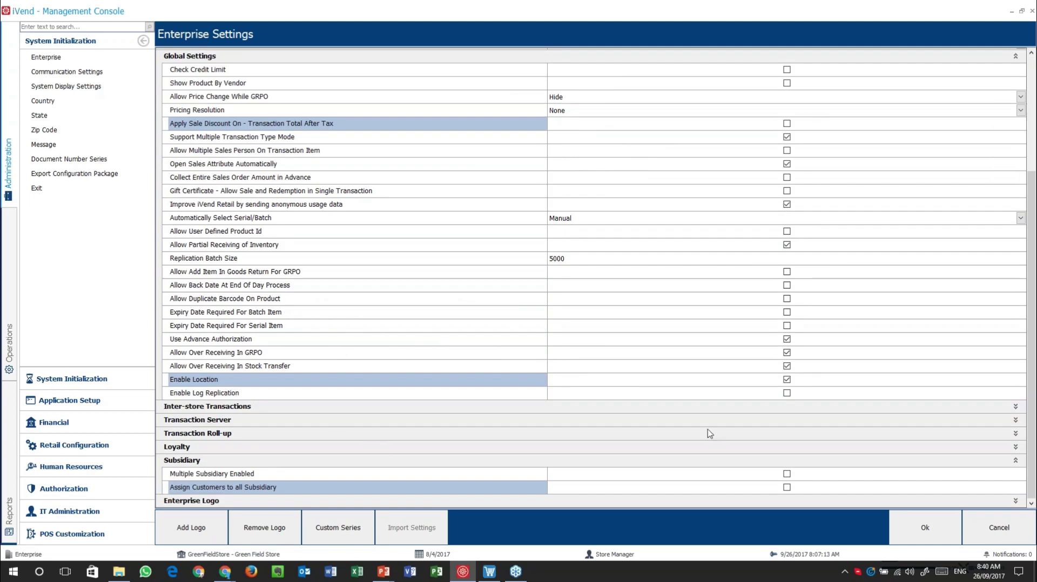
Check the loyalty activation setting in Enterprise Settings and leave the settings without saving
click(1016, 449)
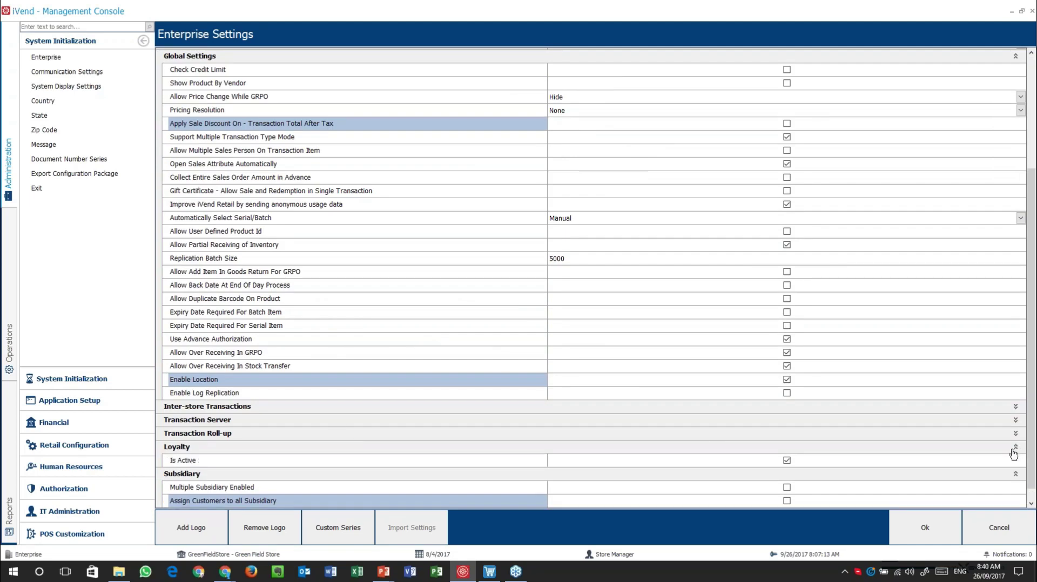
click(1016, 474)
click(529, 476)
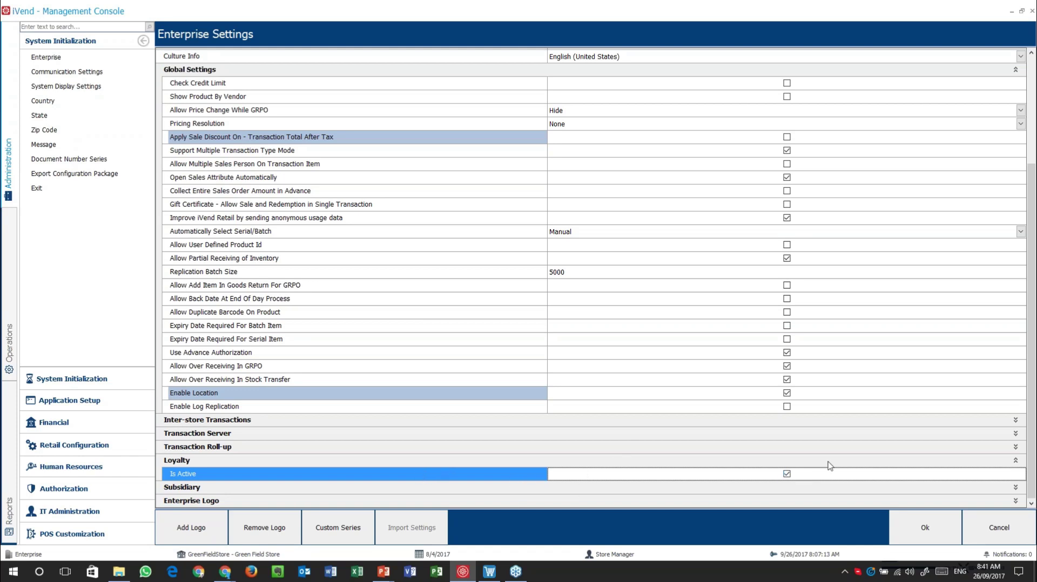
click(1005, 531)
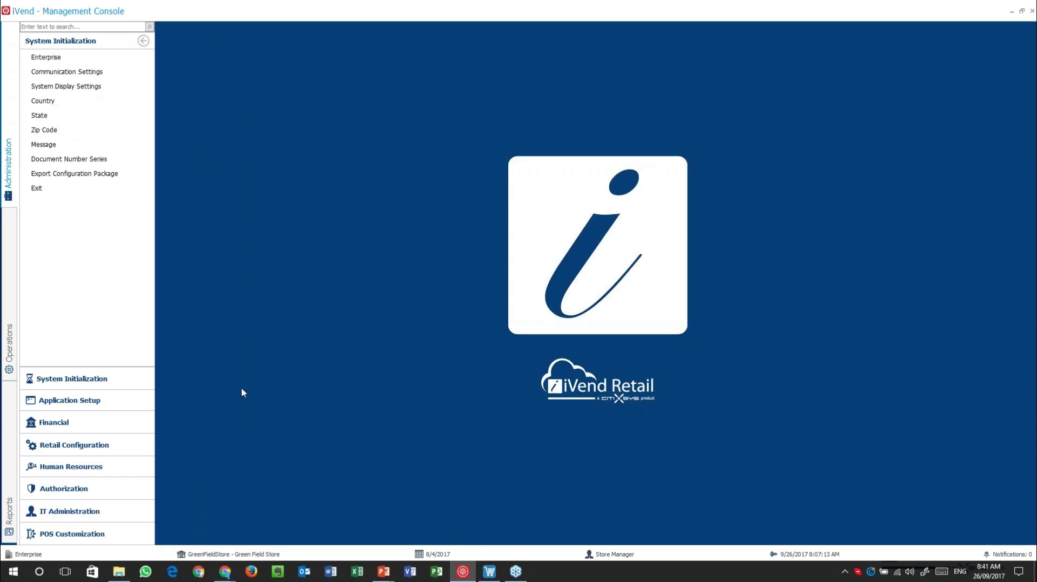
Open the ACME RETAIL loyalty program record from the loyalty operations
click(8, 337)
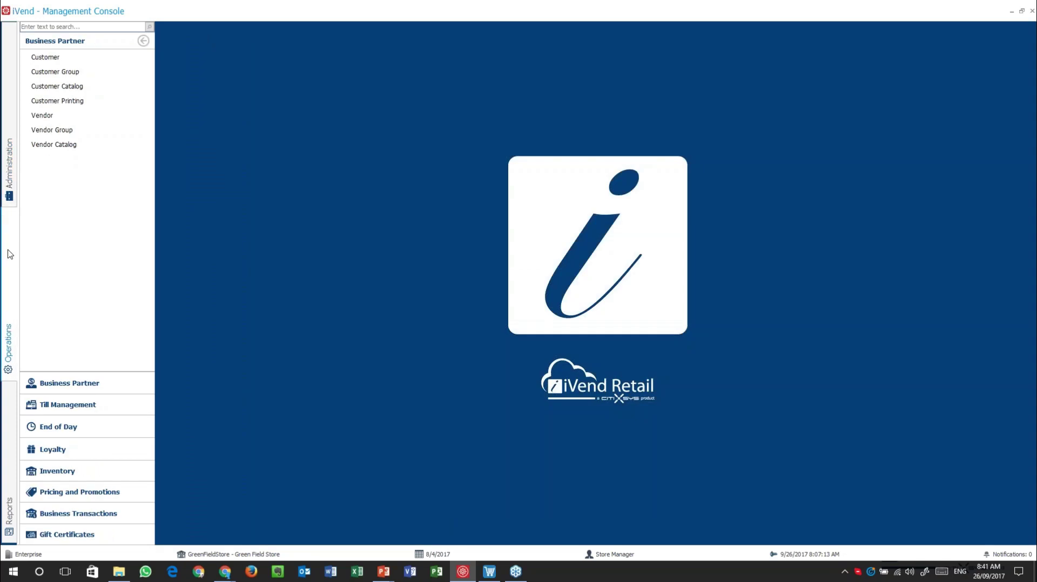
click(108, 455)
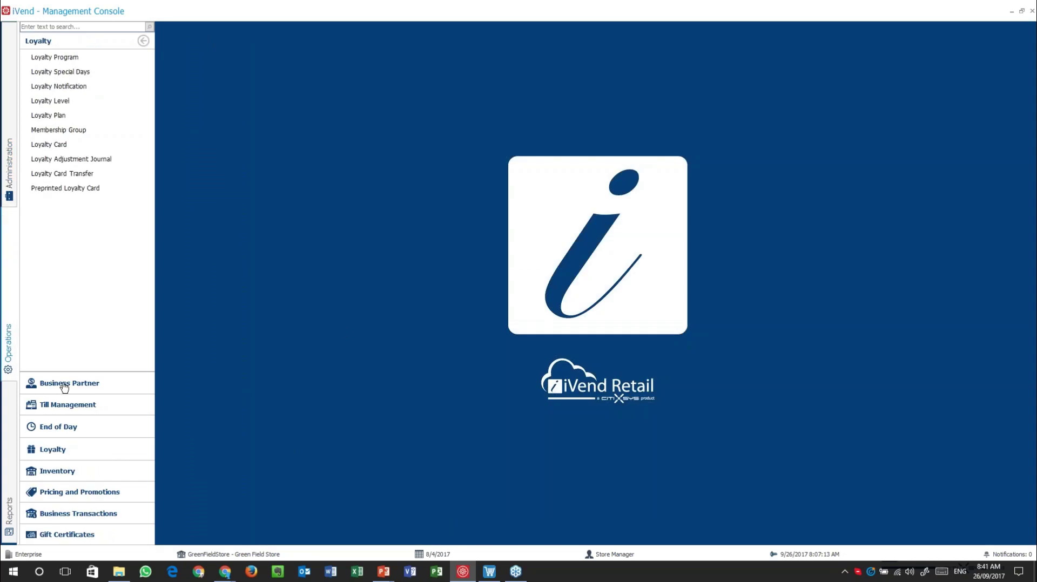
click(92, 57)
key(alt+Tab)
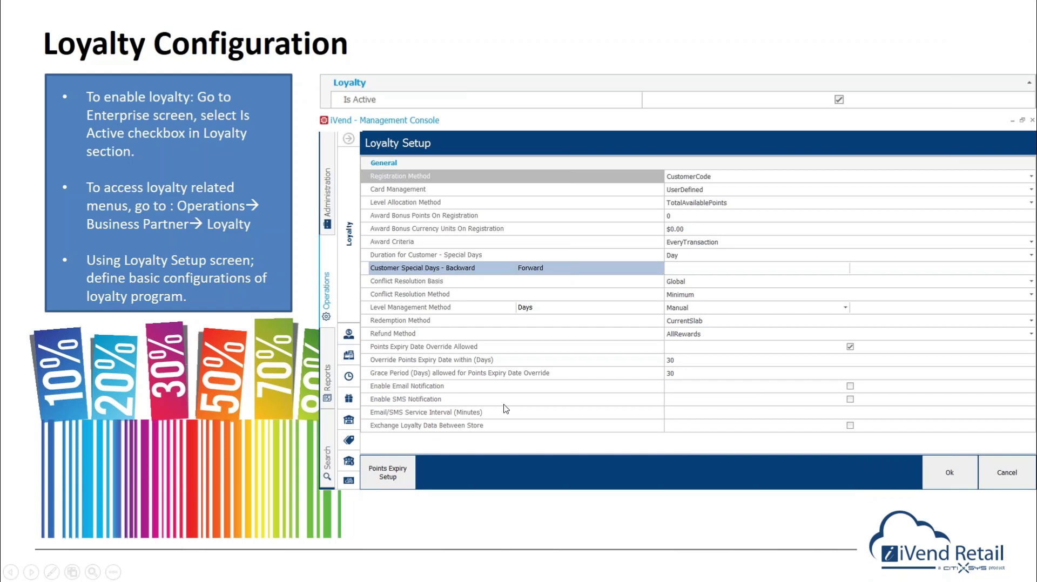
key(alt+Tab)
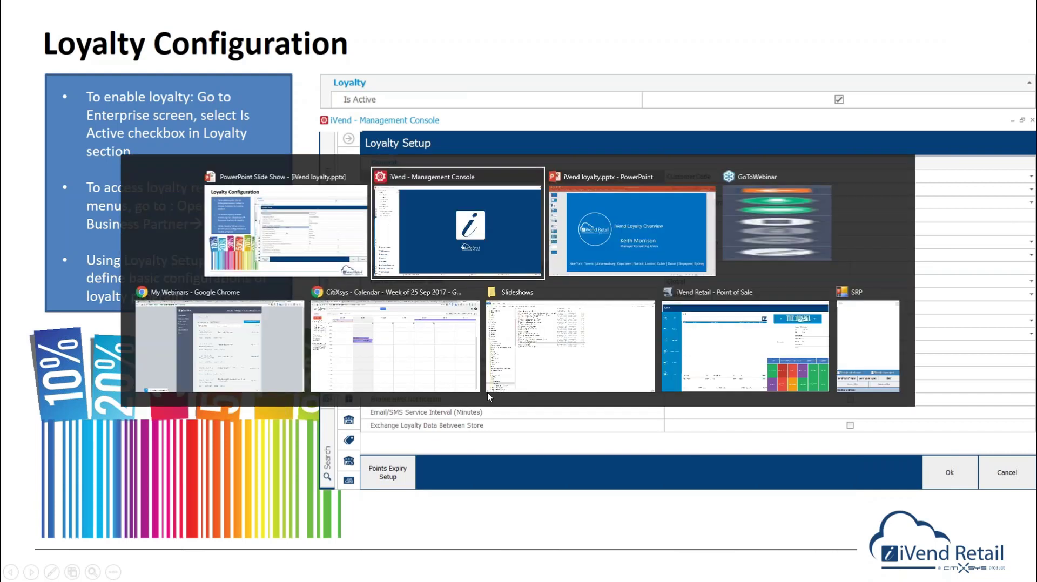
click(73, 60)
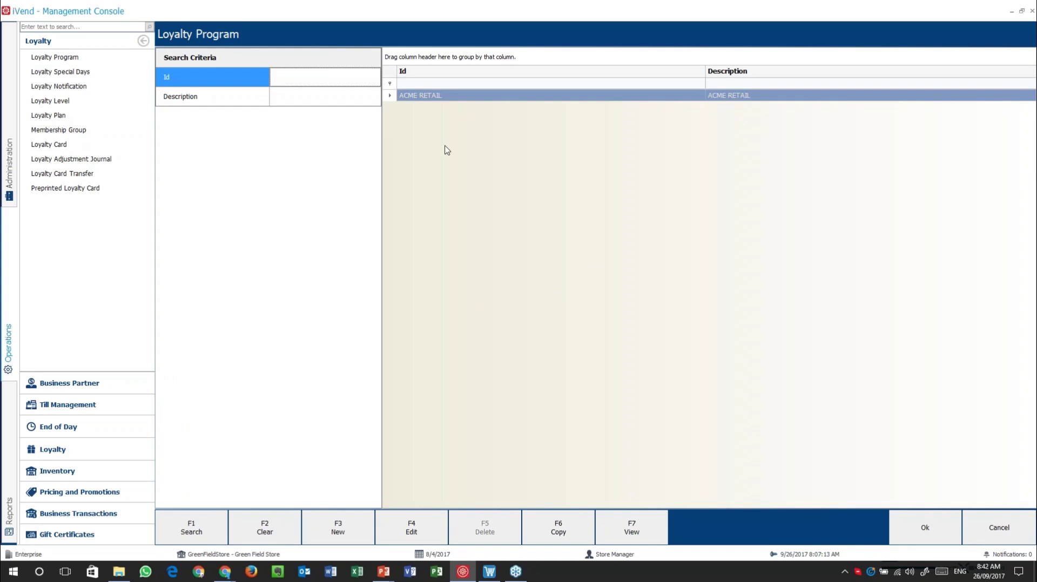
click(499, 98)
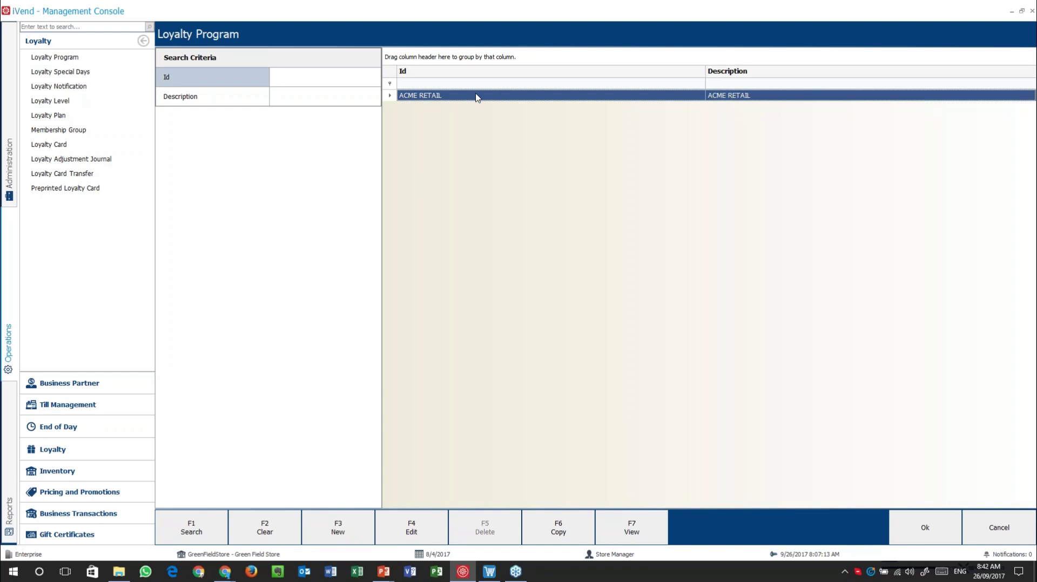
double_click(478, 96)
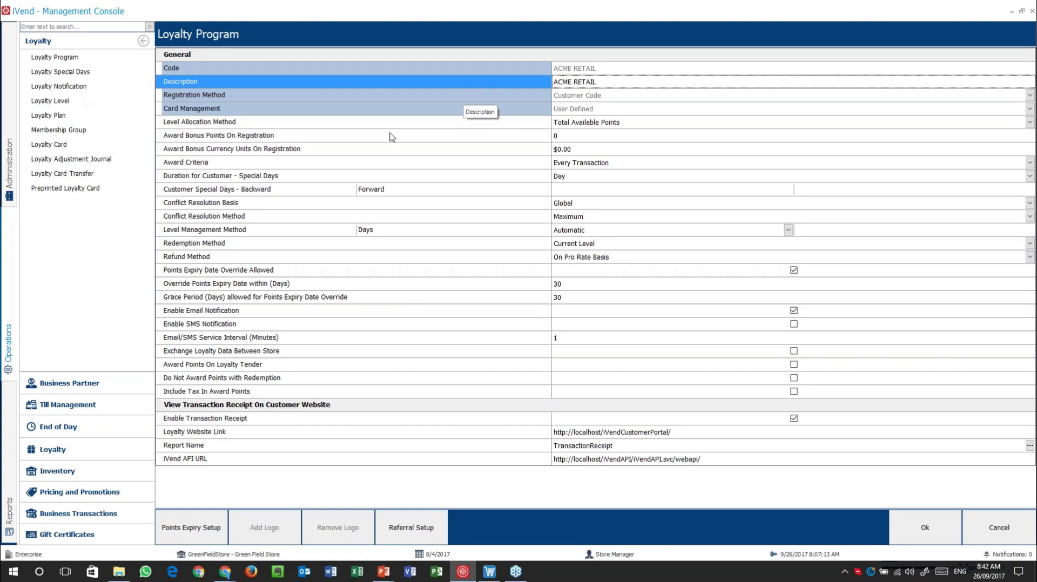
Examine the Level Allocation Method and Award Bonus Points On Registration settings of the loyalty program
click(426, 124)
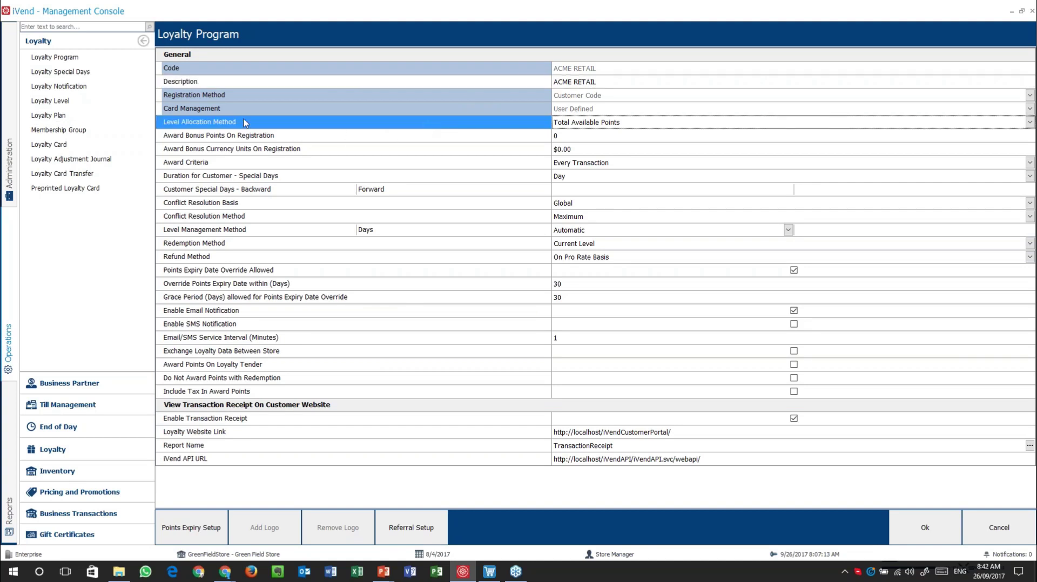
click(415, 135)
click(433, 124)
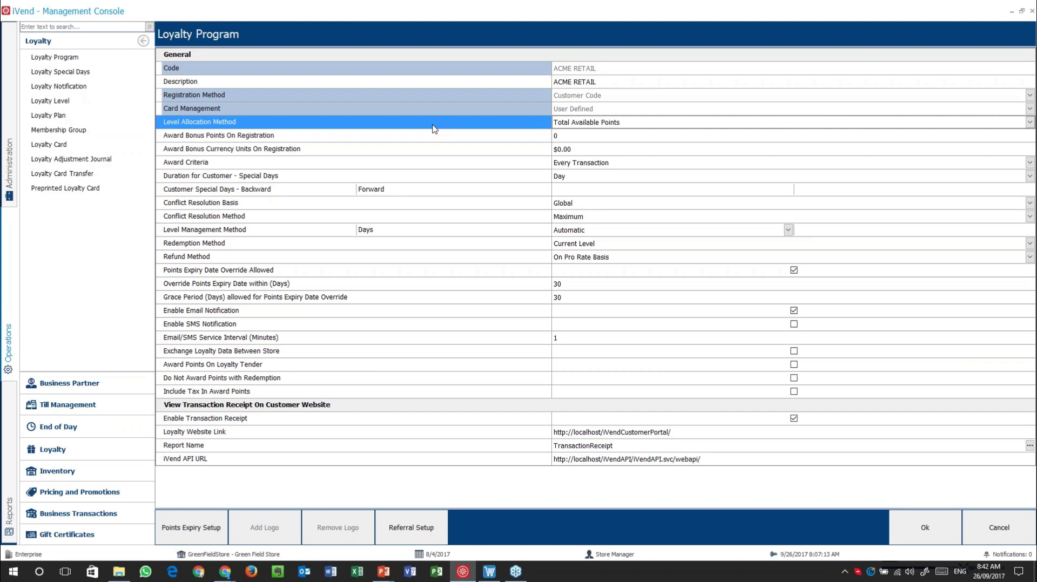
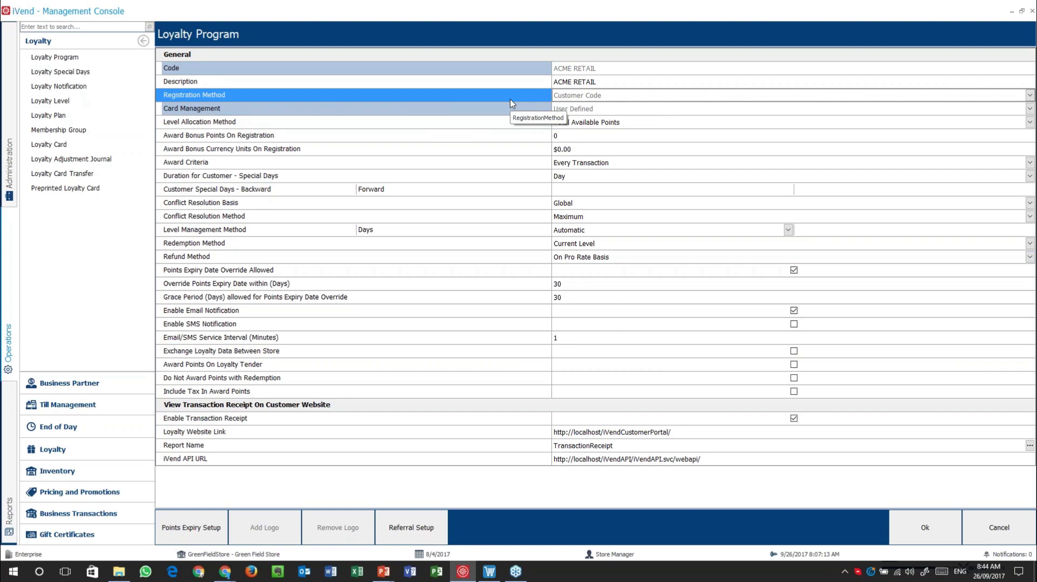
List all active customers in the customer search to view their codes, and return to the loyalty program
click(65, 383)
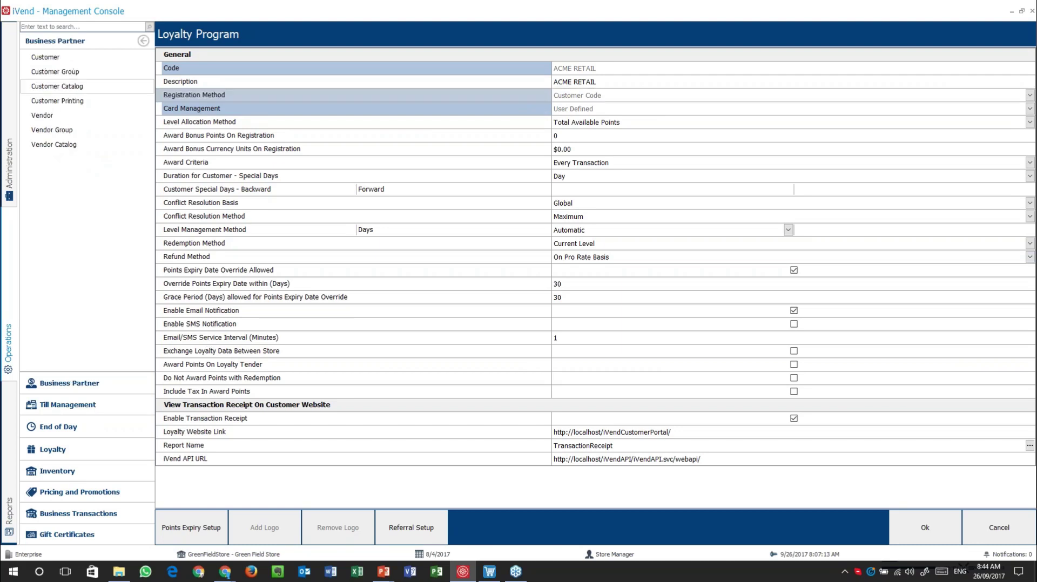
click(57, 60)
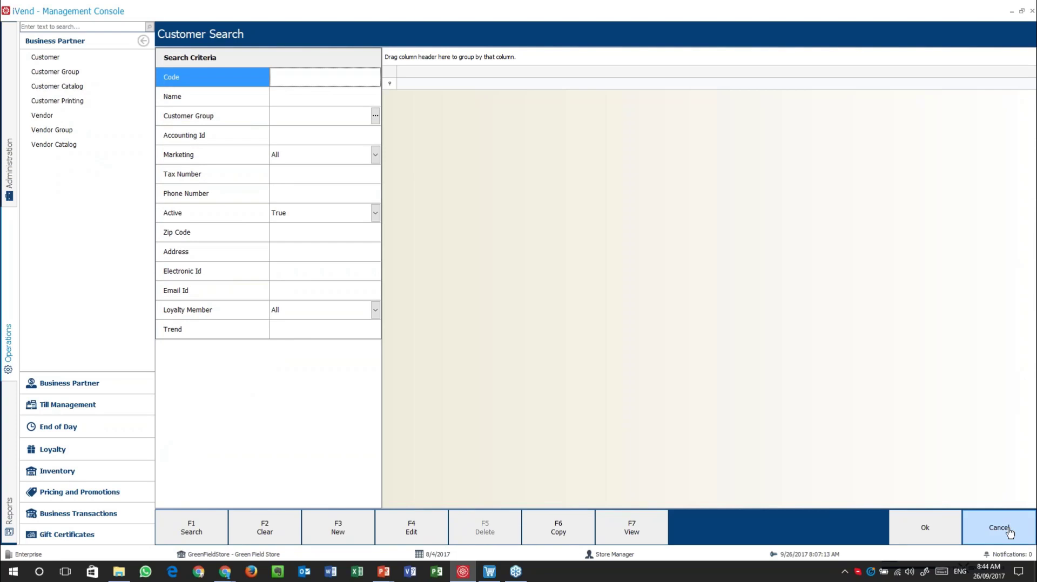
click(191, 527)
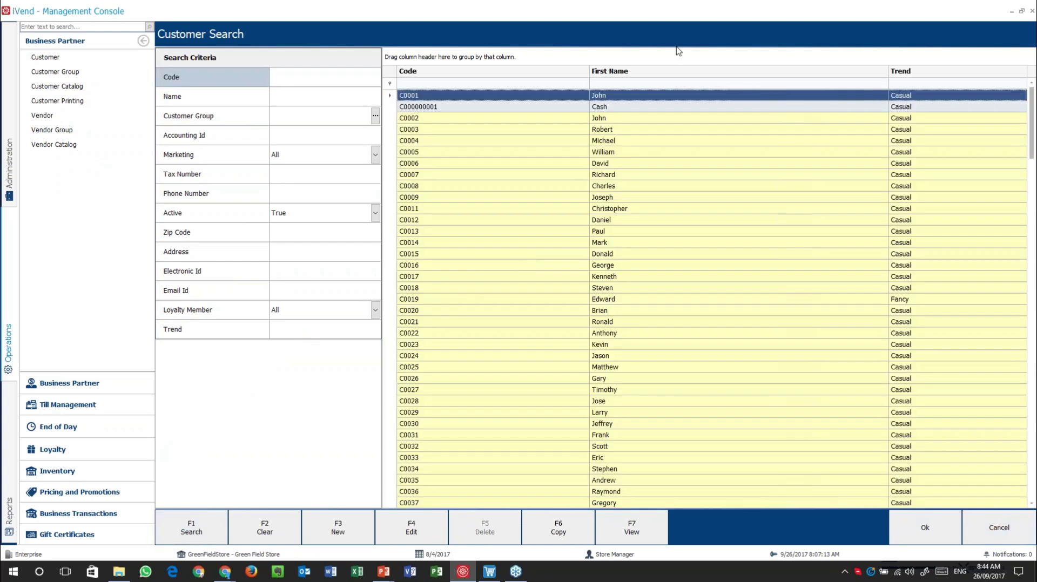
click(994, 527)
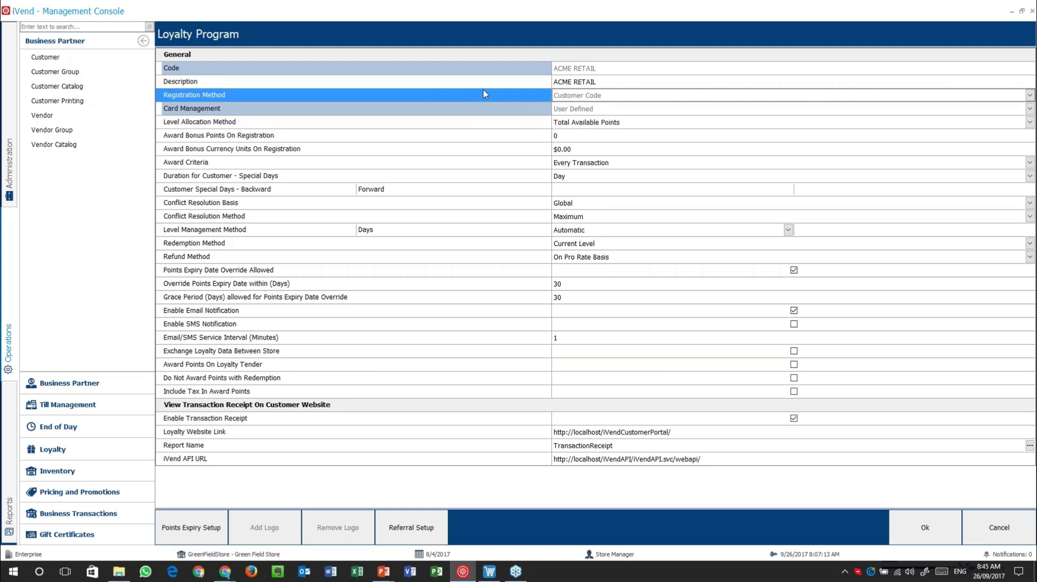
Examine the program's Registration Method and Card Management settings, and check the loyalty options in the iVend Retail Point of Sale
click(560, 101)
click(78, 450)
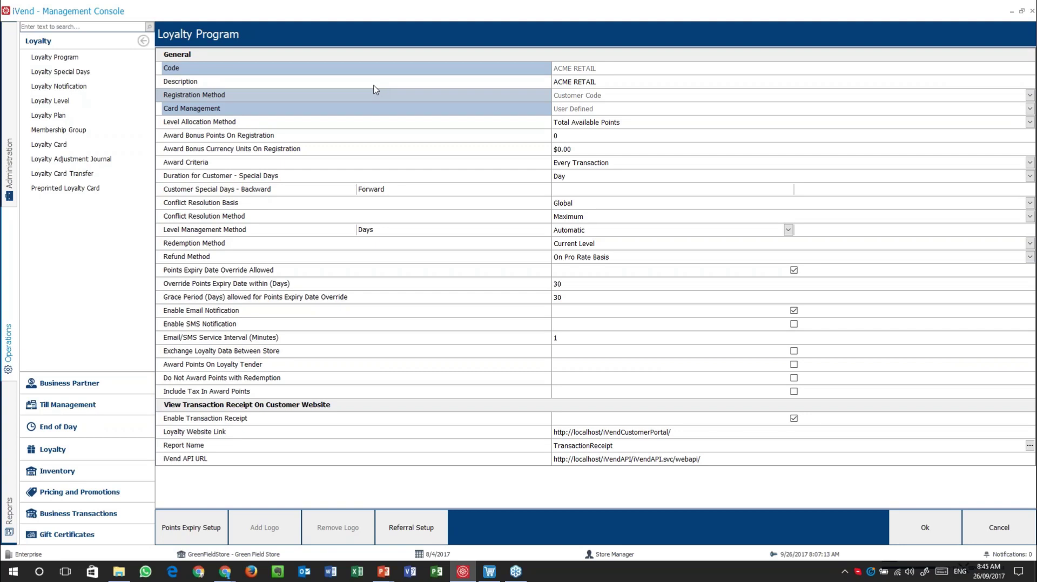
click(360, 110)
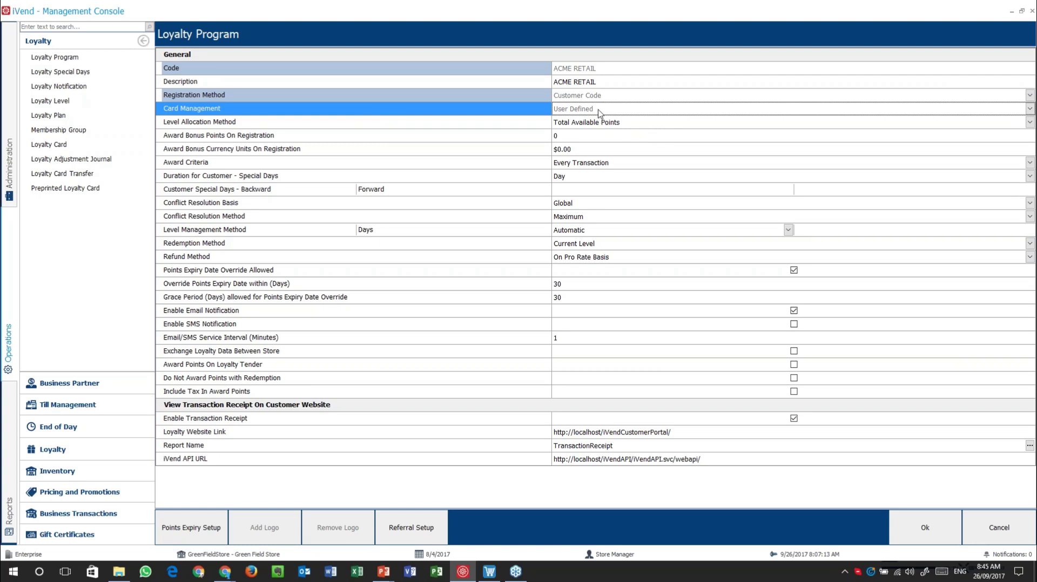
click(489, 572)
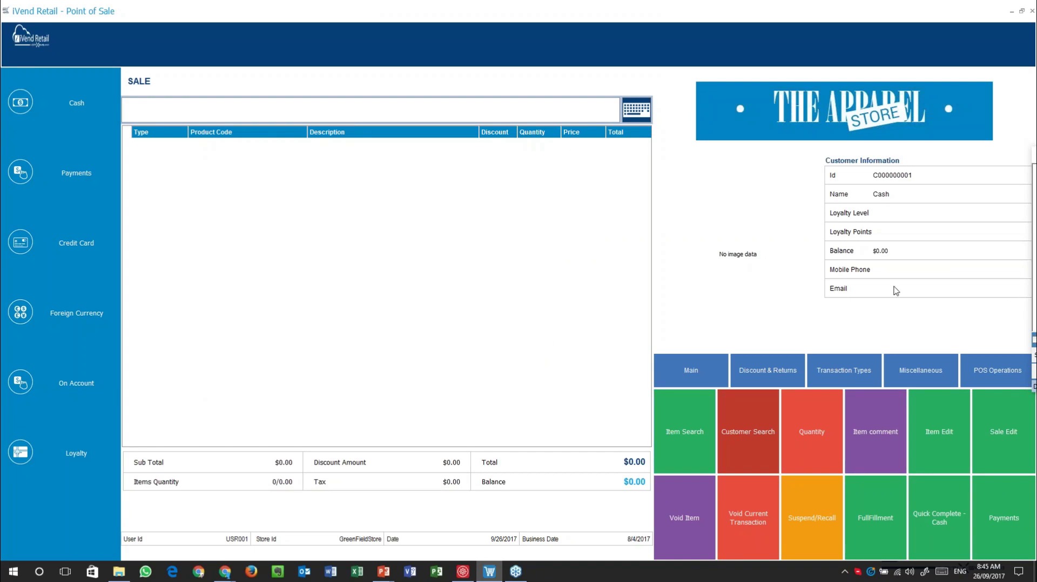
click(463, 571)
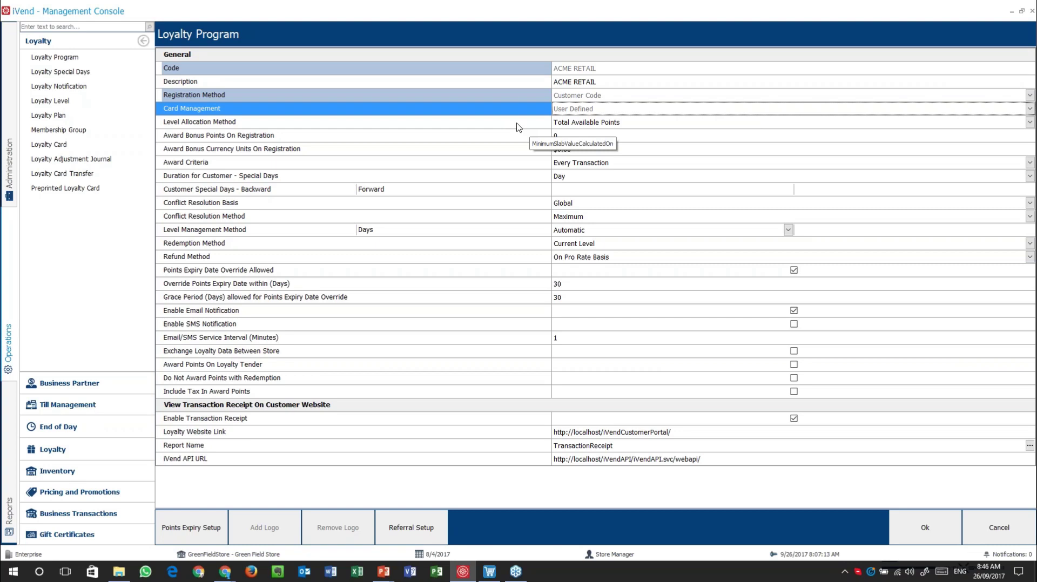
Set the Level Allocation Method to Total Awarded Points and review the bonus points and bonus currency units awarded on registration
click(455, 122)
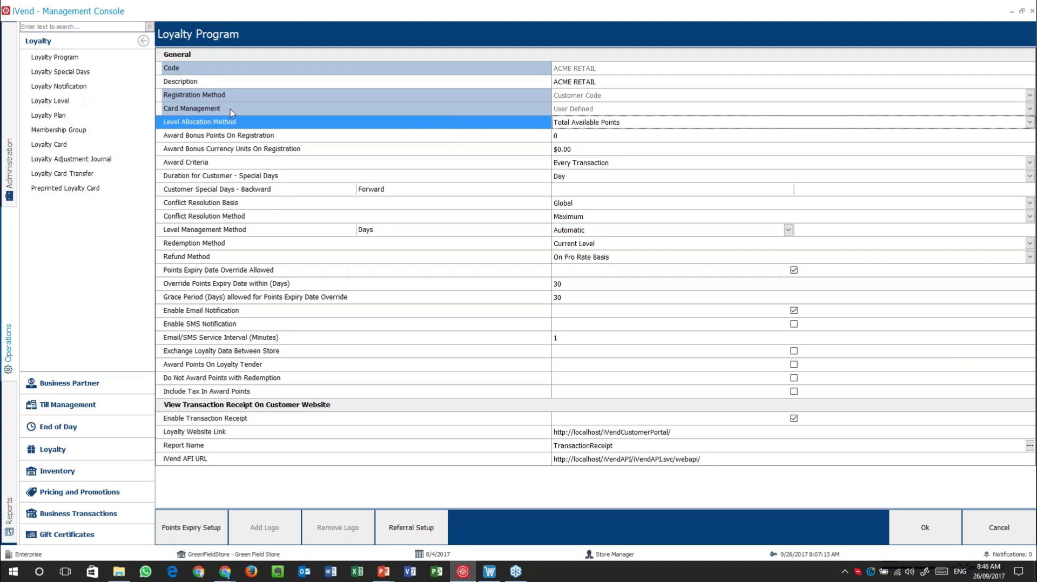
click(655, 122)
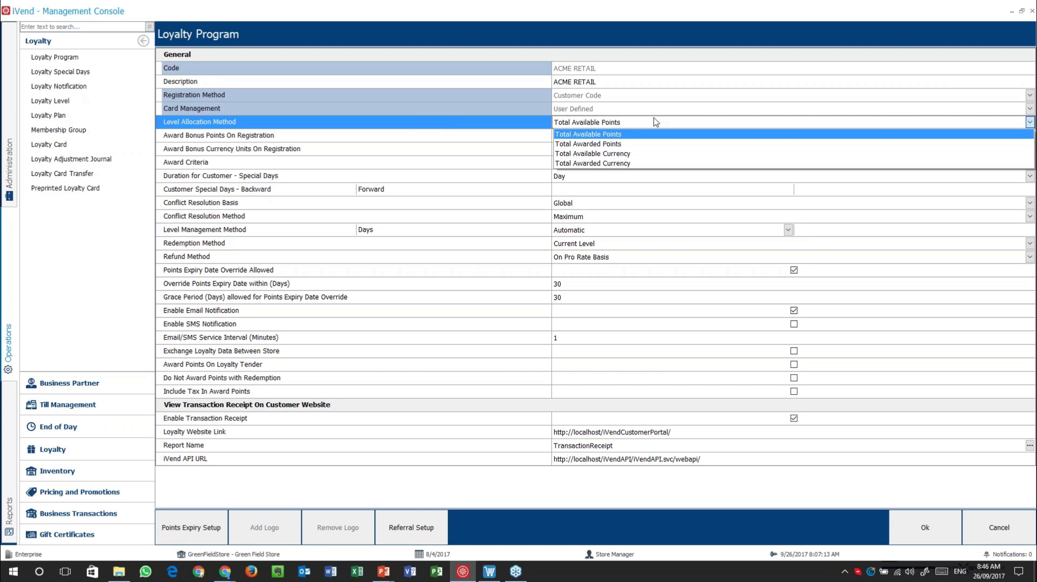
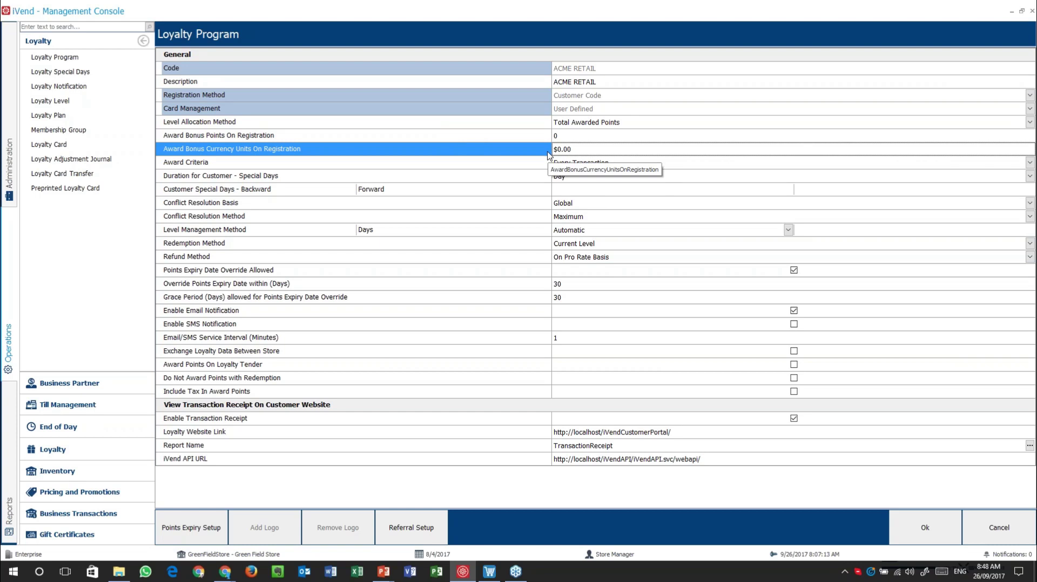
click(528, 136)
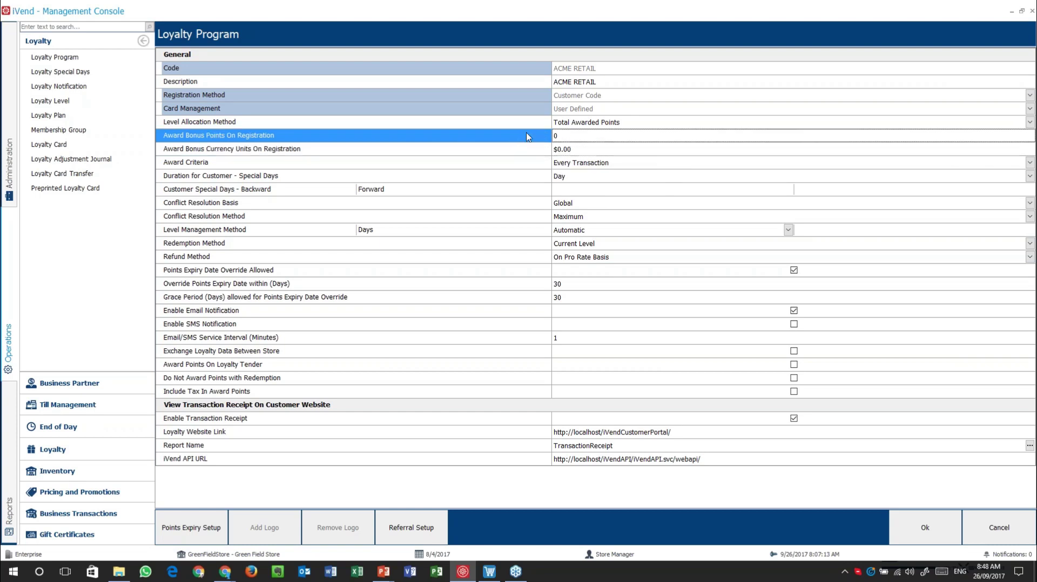
click(538, 147)
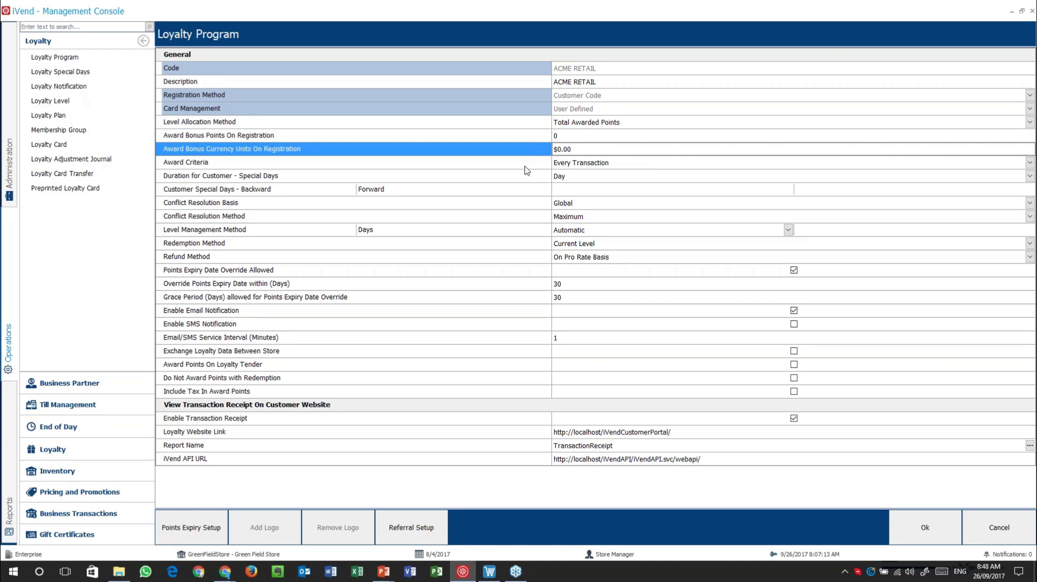
Review the available Award Criteria options and leave the selection as it is
click(525, 164)
click(605, 165)
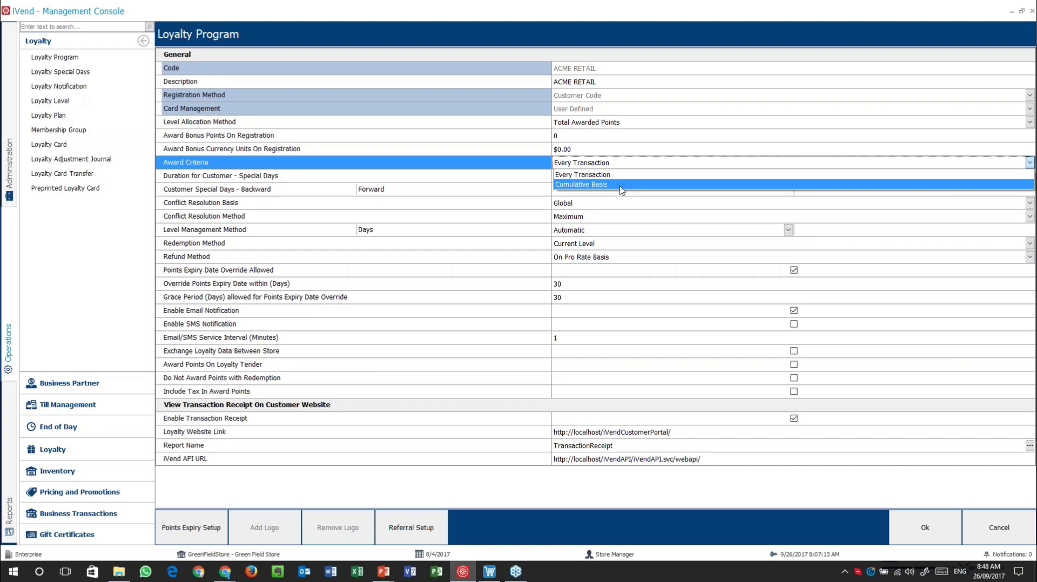
click(523, 165)
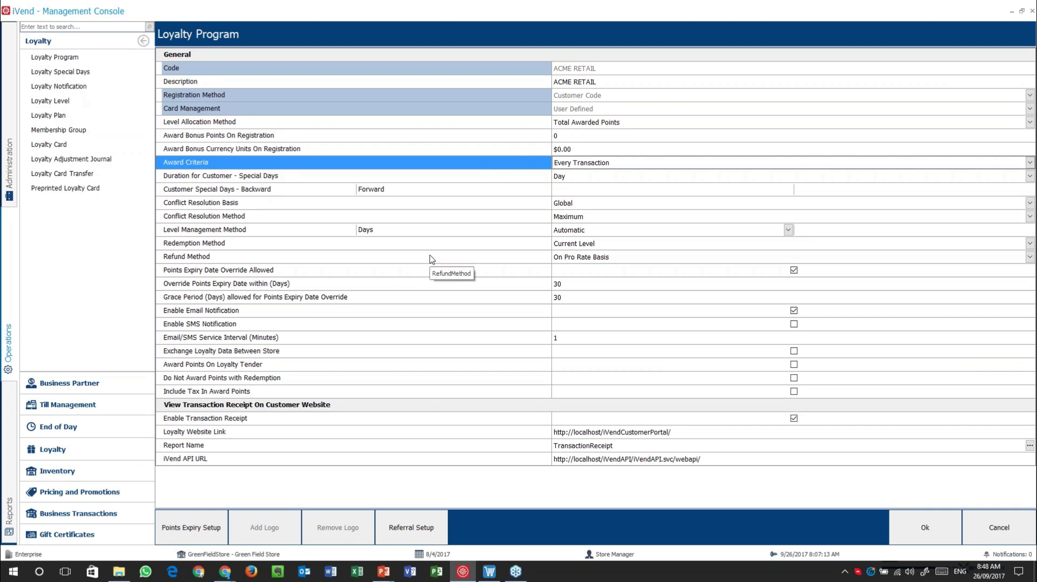
Set the duration for customer special days to Days Backward Forward and go through the backward and forward day fields
click(456, 182)
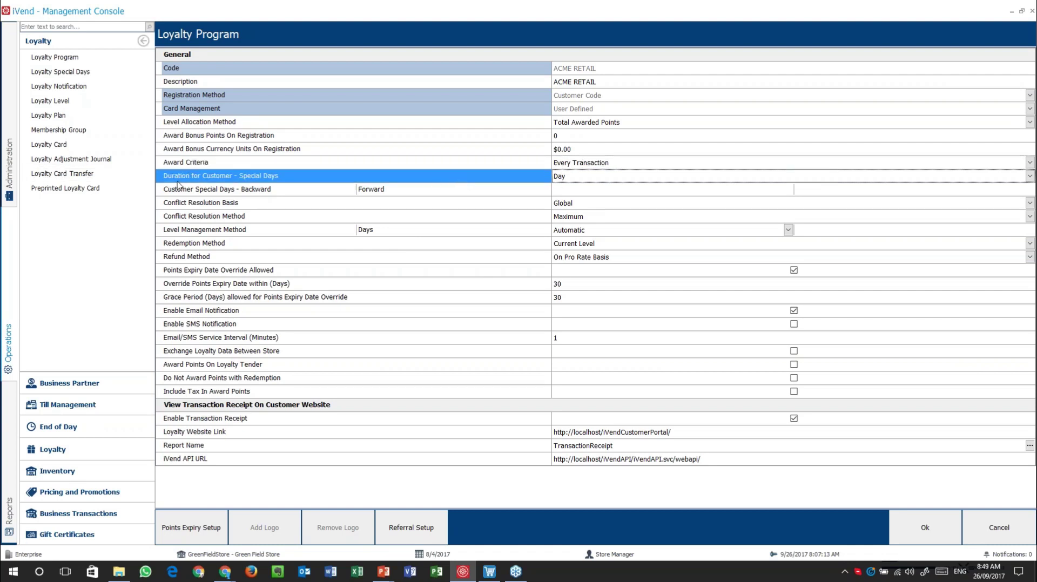
click(577, 179)
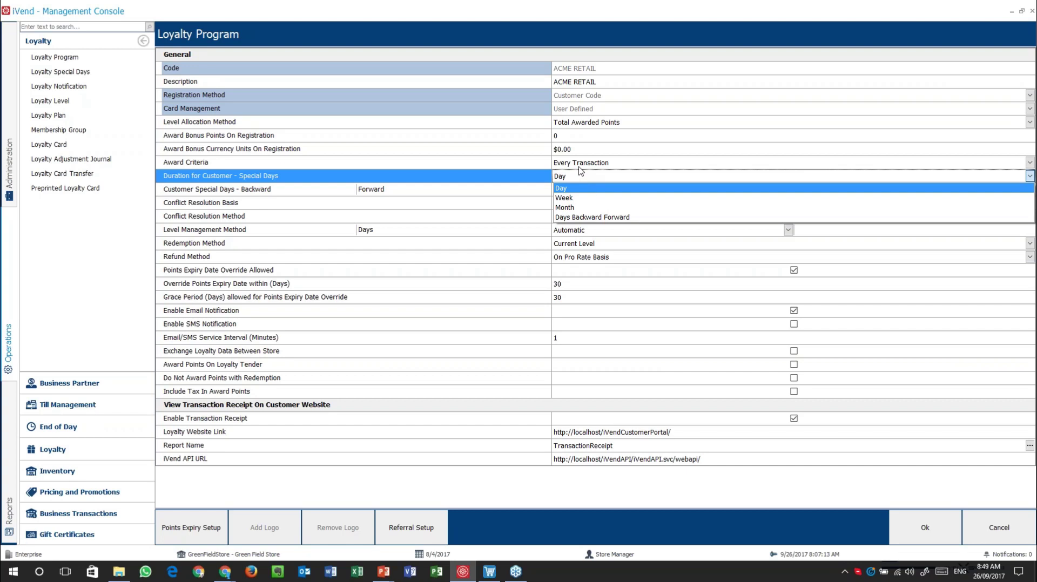
click(589, 218)
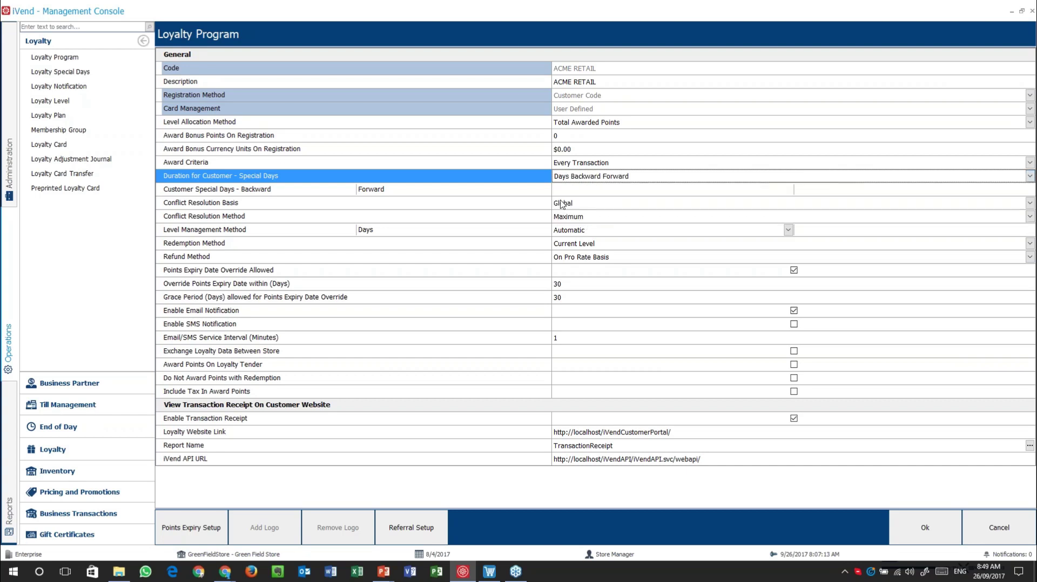
click(609, 190)
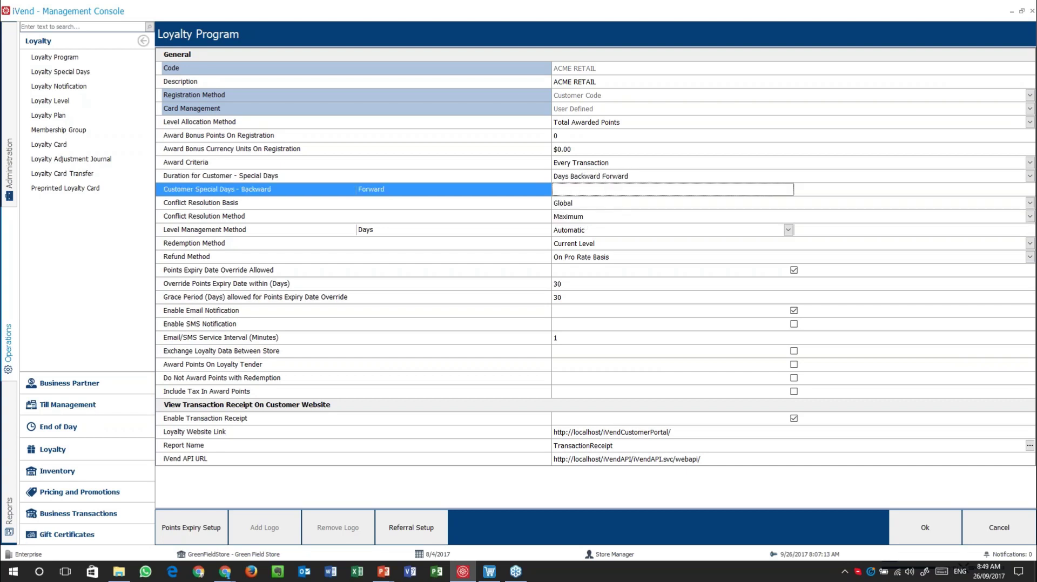
click(836, 190)
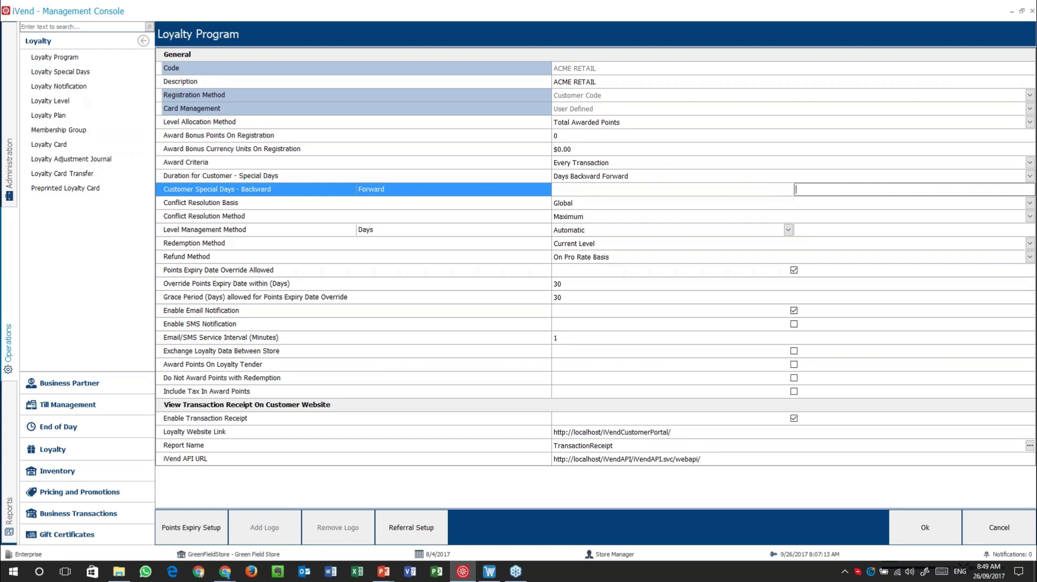
Try Week as the duration for customer special days and set it to Month instead
click(524, 179)
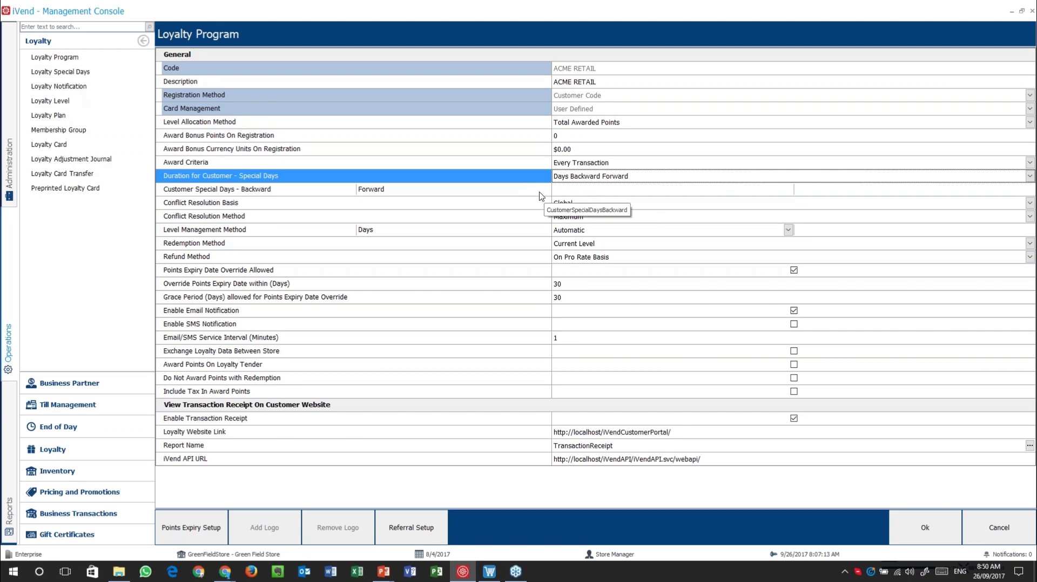
click(576, 180)
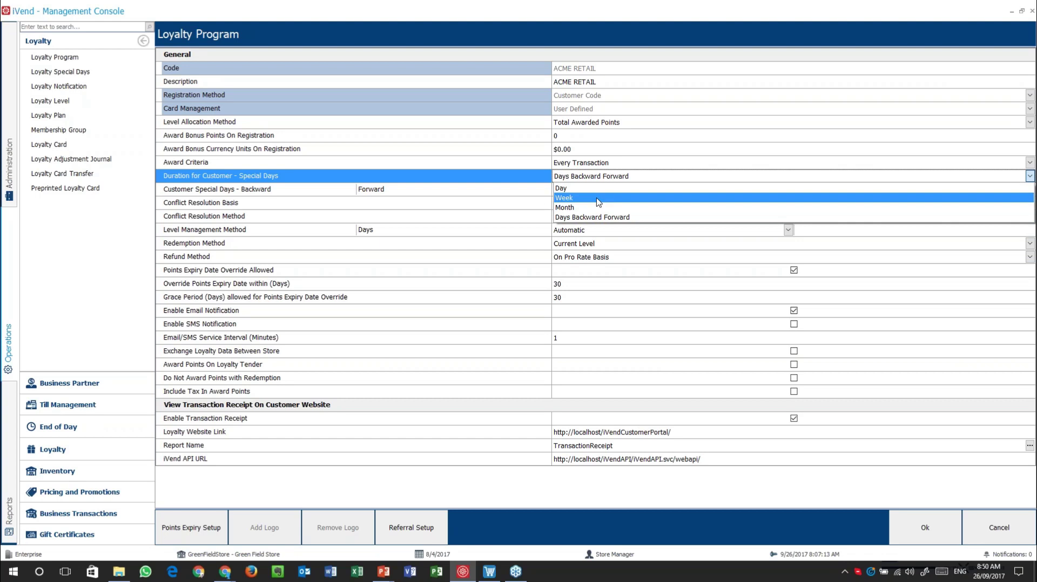
click(598, 199)
click(592, 177)
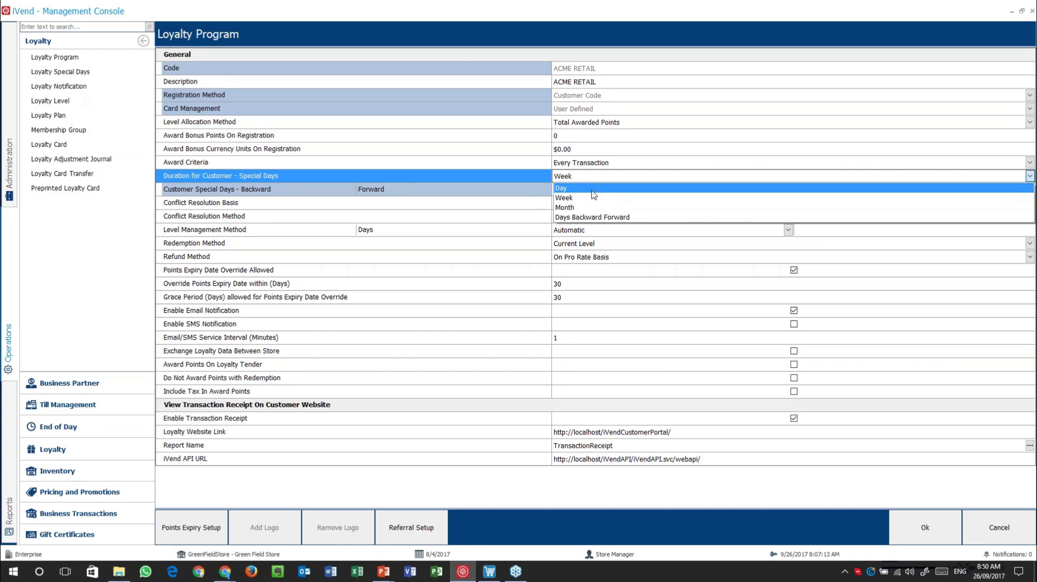
click(589, 208)
click(579, 178)
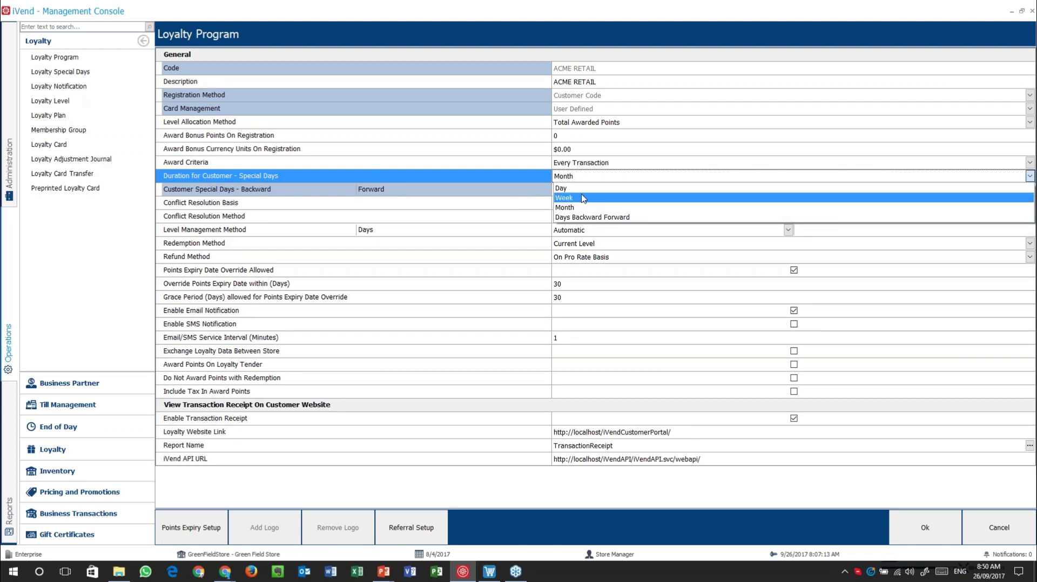
click(582, 179)
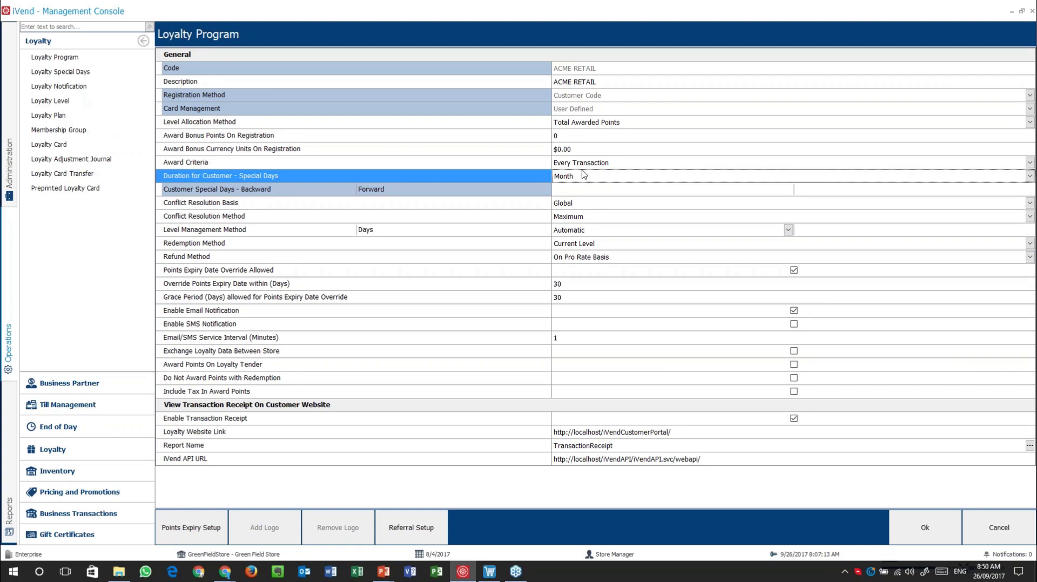
Examine the options offered for the Conflict Resolution Basis and the Conflict Resolution Method
click(279, 205)
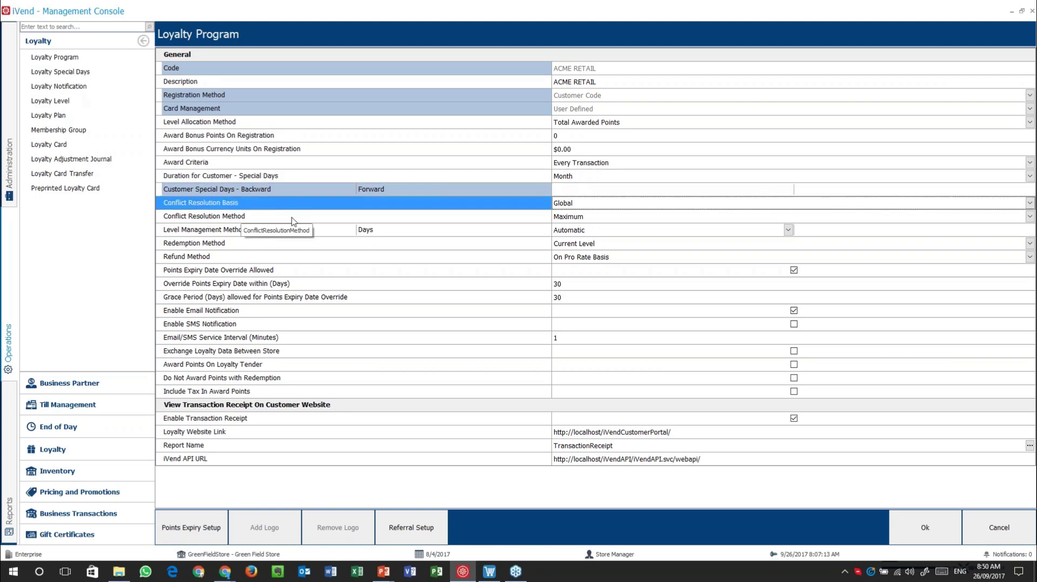
click(612, 205)
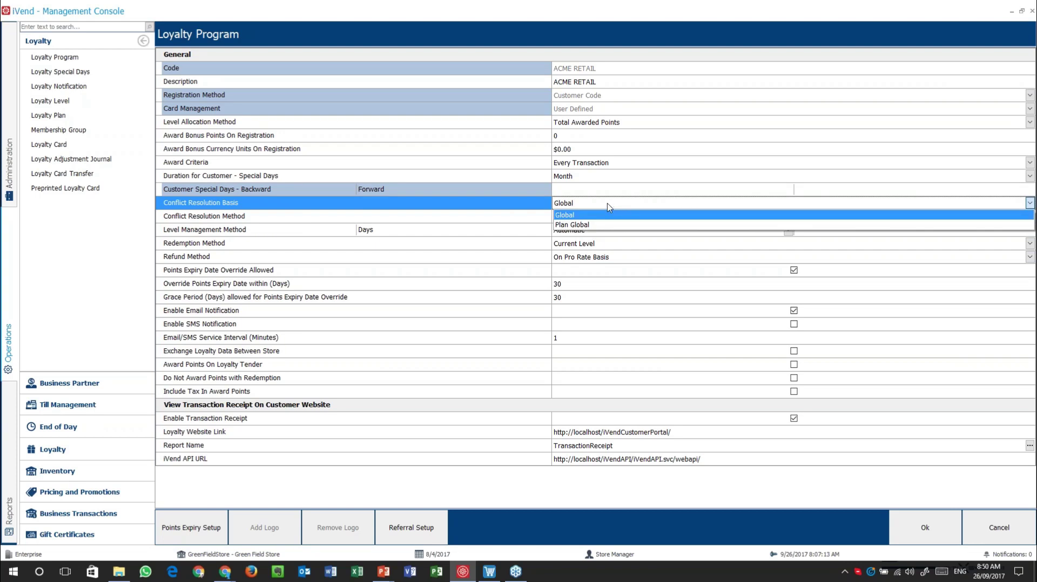
click(458, 221)
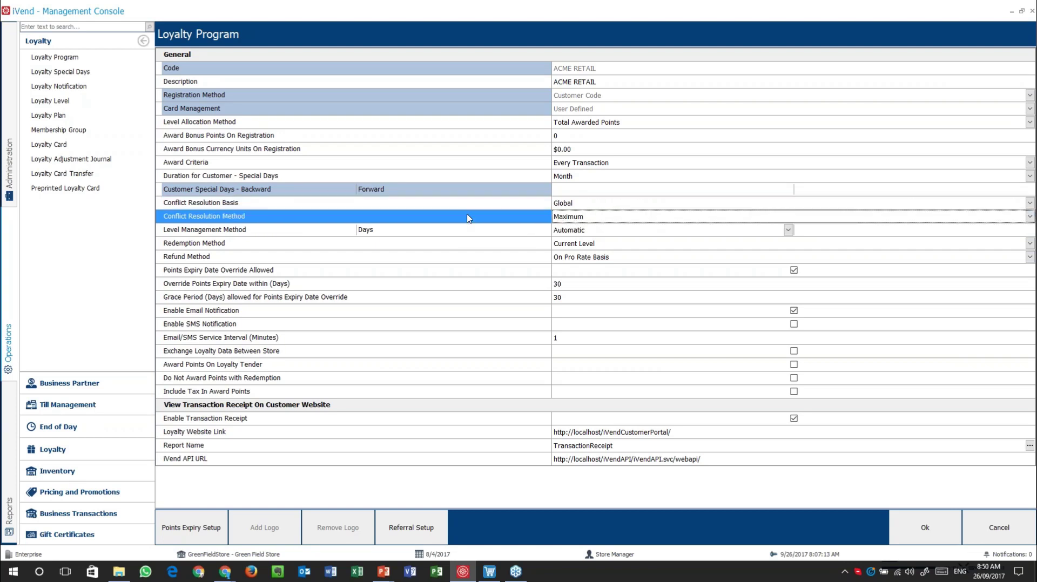
click(607, 219)
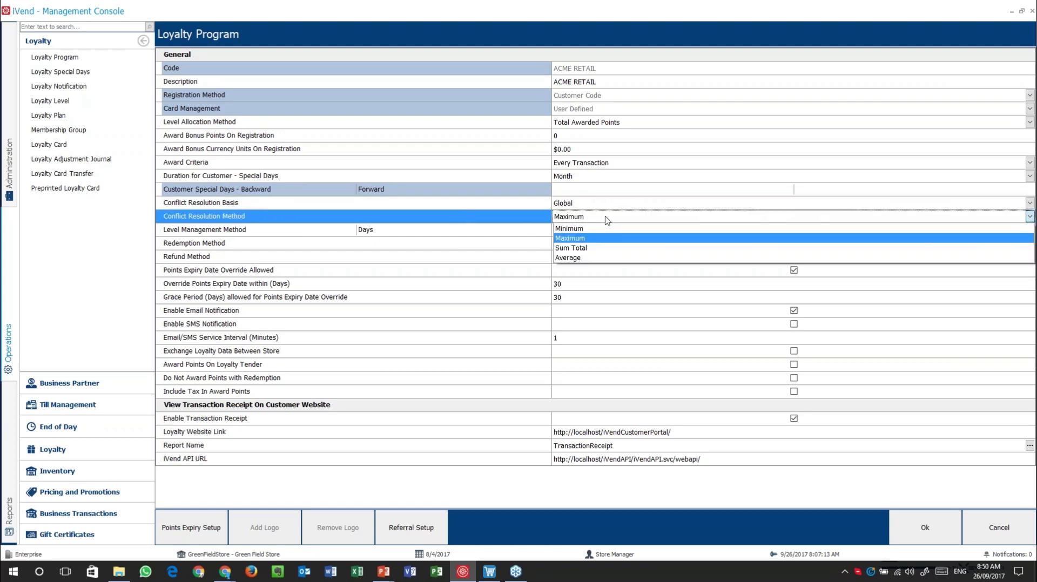
click(605, 222)
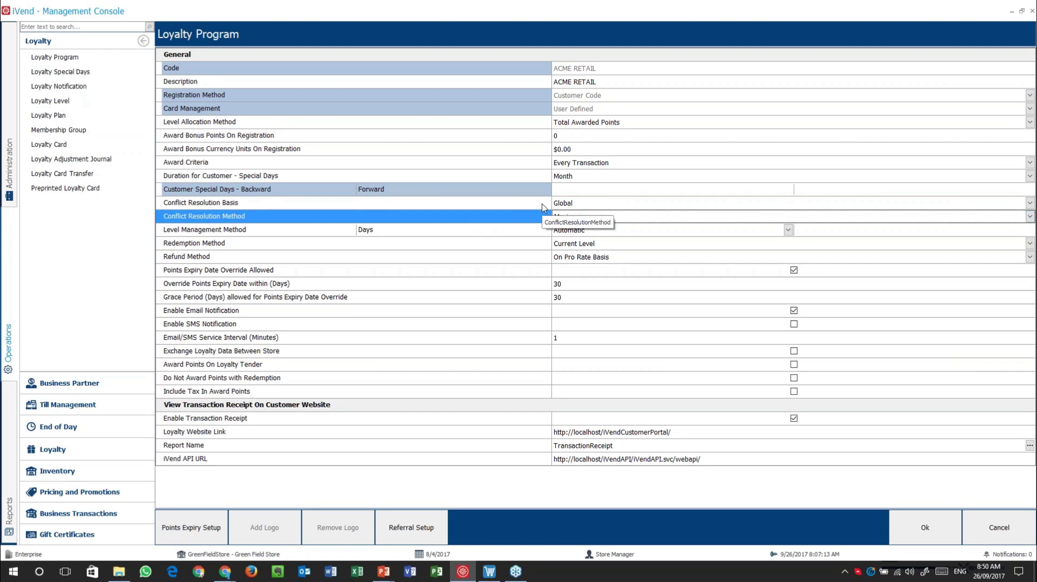
click(595, 203)
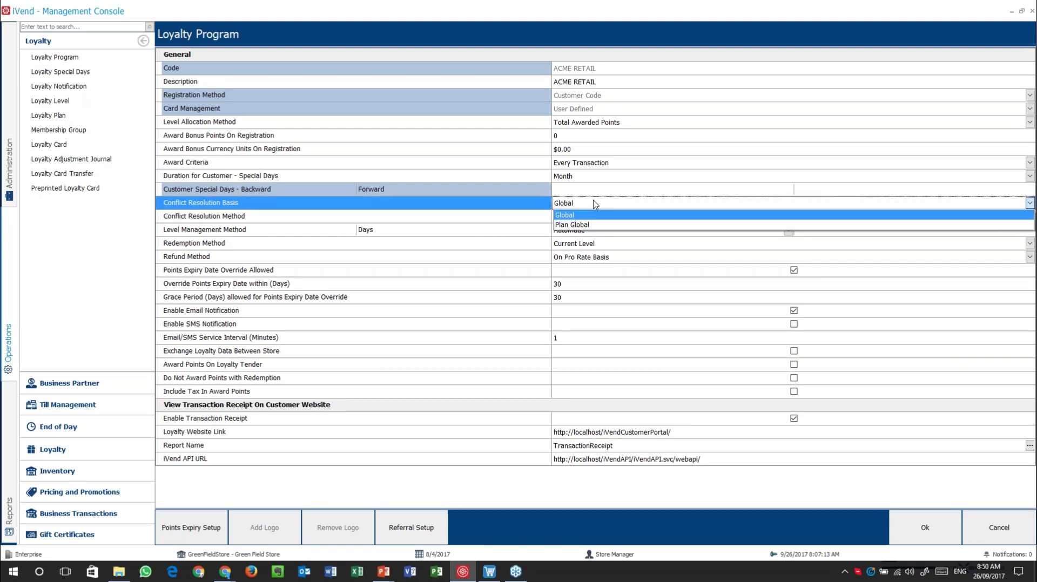
click(527, 219)
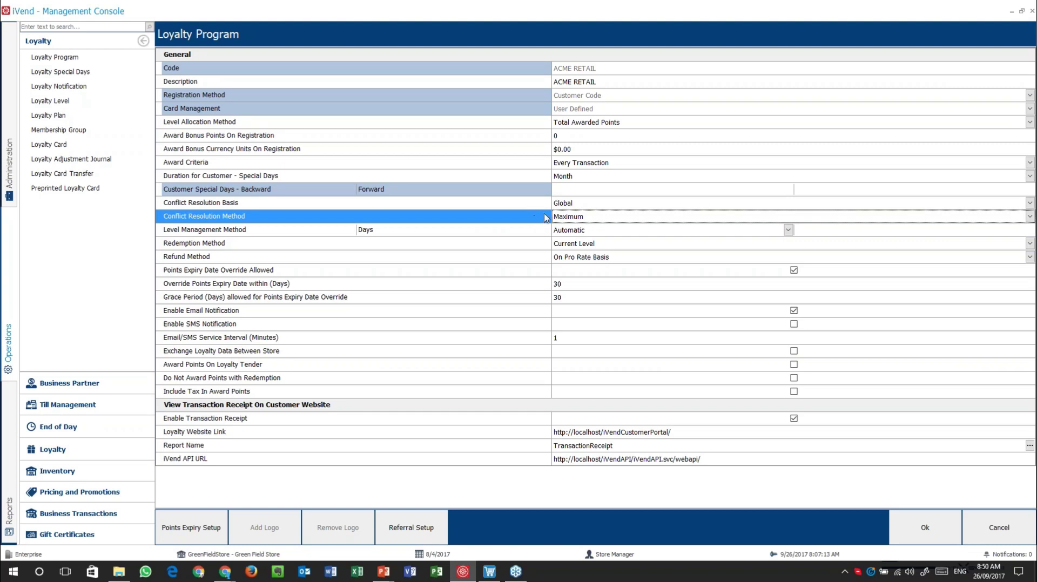
click(530, 207)
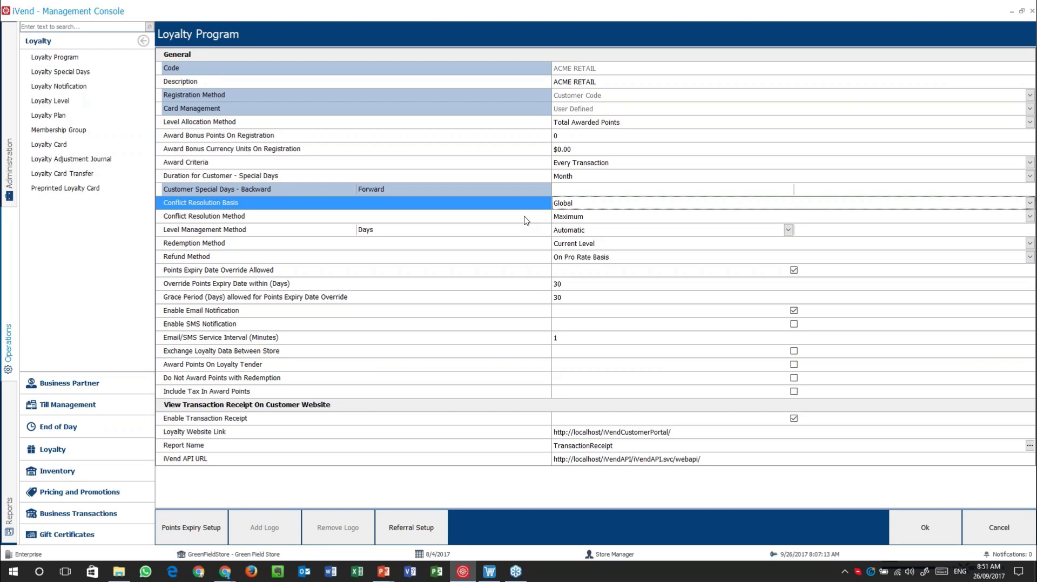
click(587, 206)
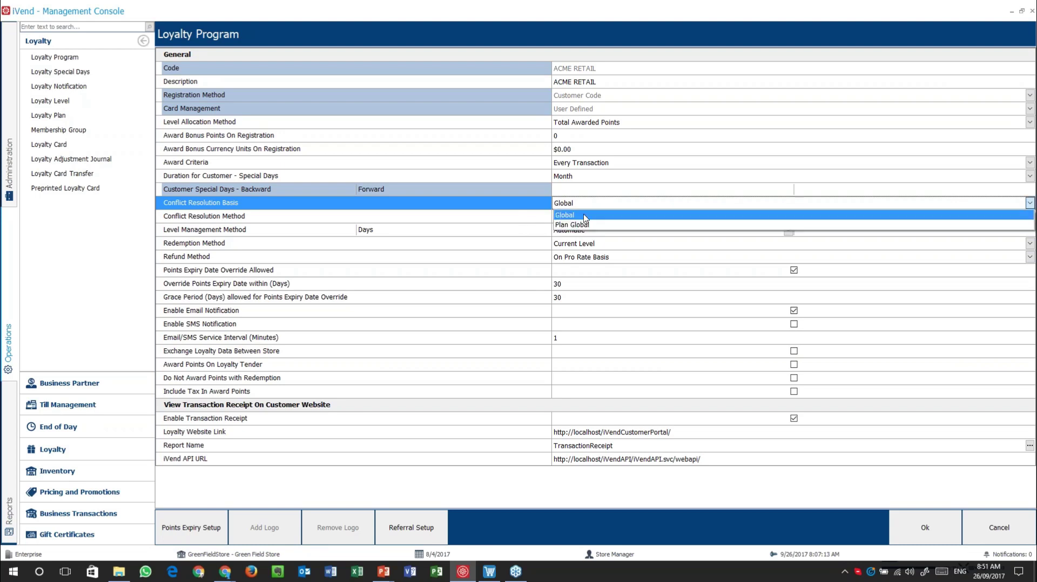
Go through the Minimum, Maximum, Sum Total and Average choices of the Conflict Resolution Method without changing the selection
click(532, 216)
click(587, 217)
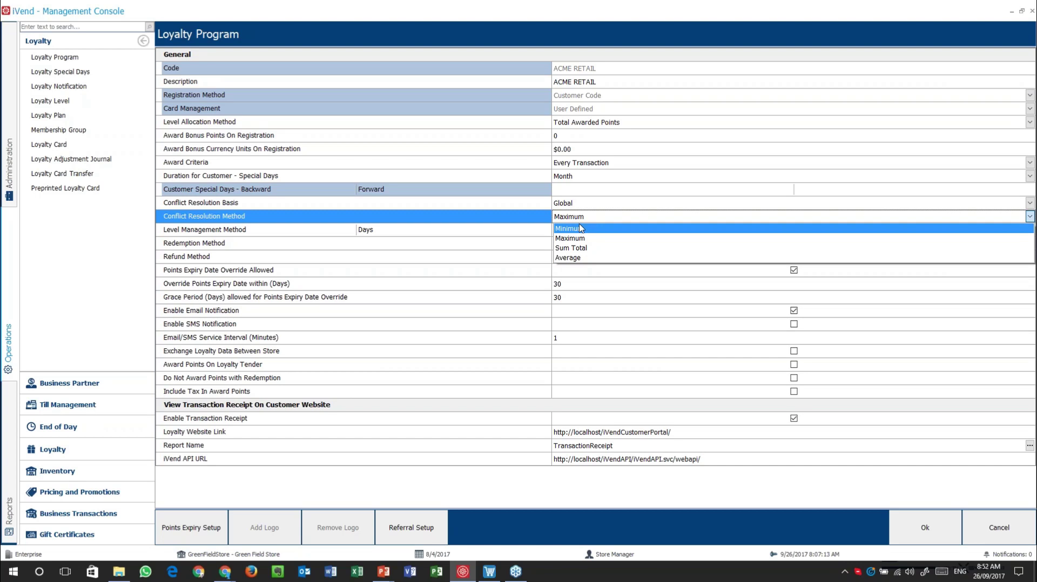
click(514, 226)
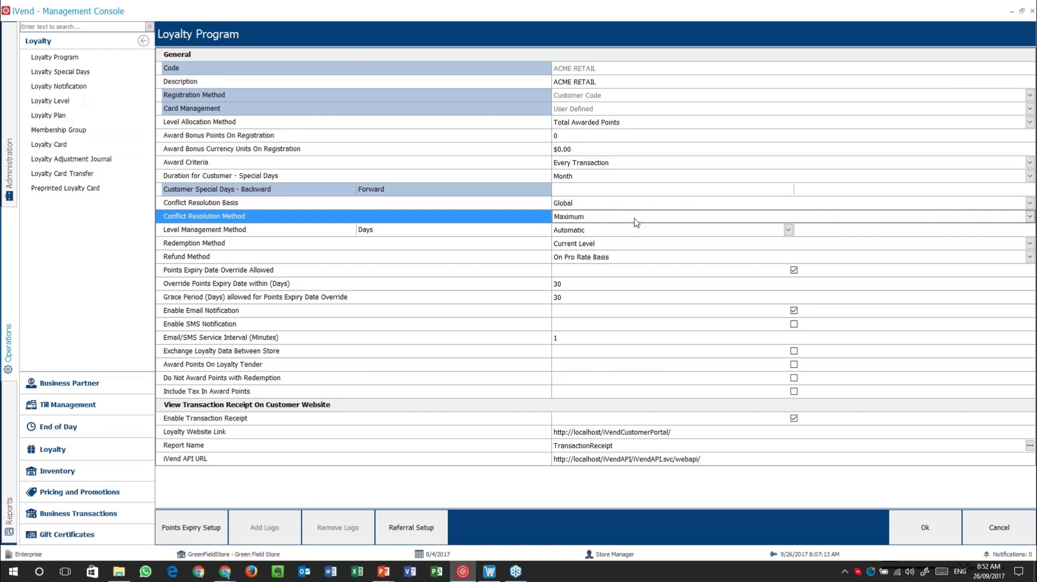
click(583, 219)
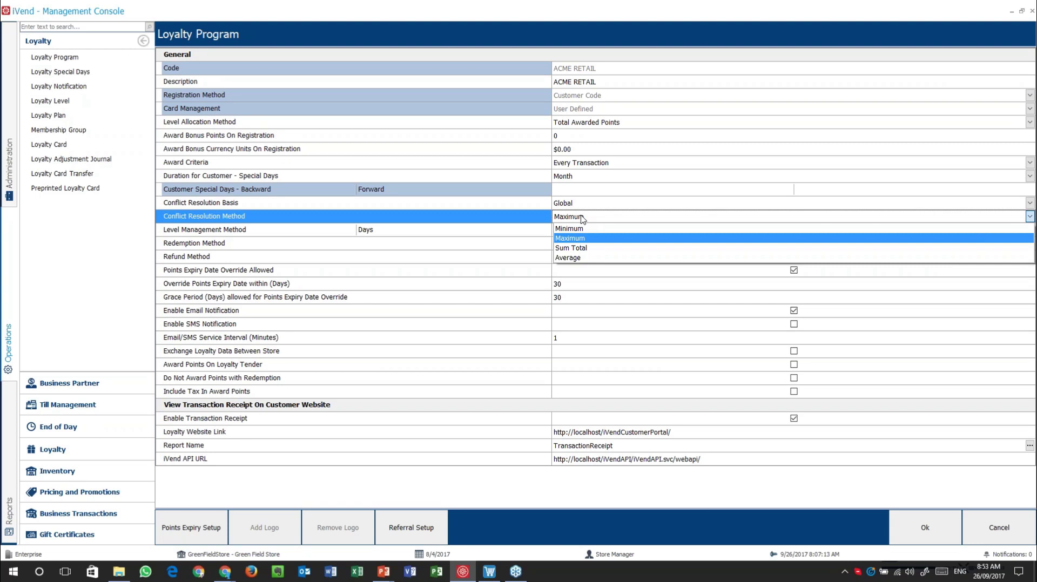
Review the Manual, Automatic and Automatic After X Days options of the Level Management Method
click(406, 234)
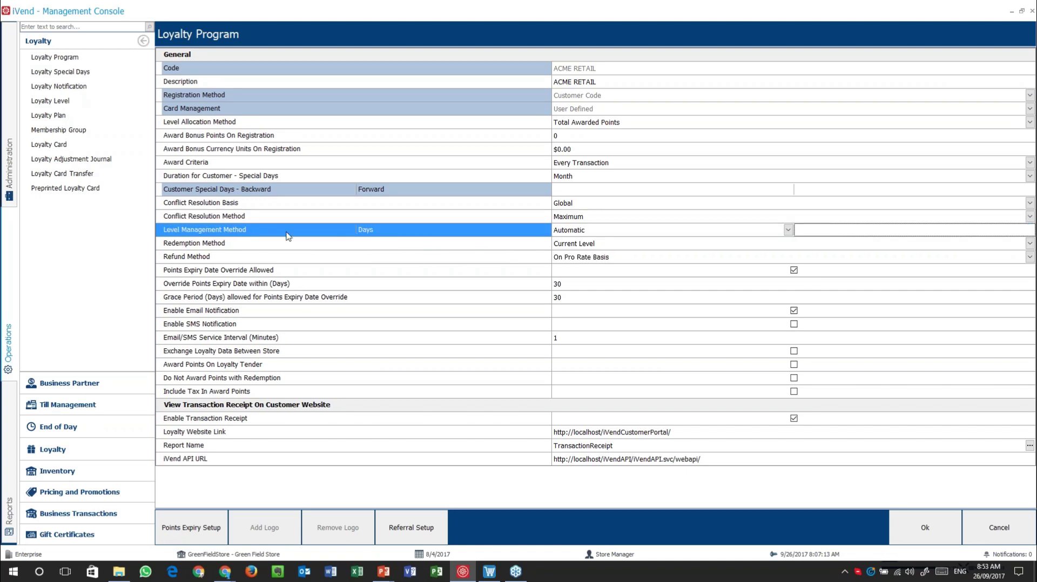
click(788, 230)
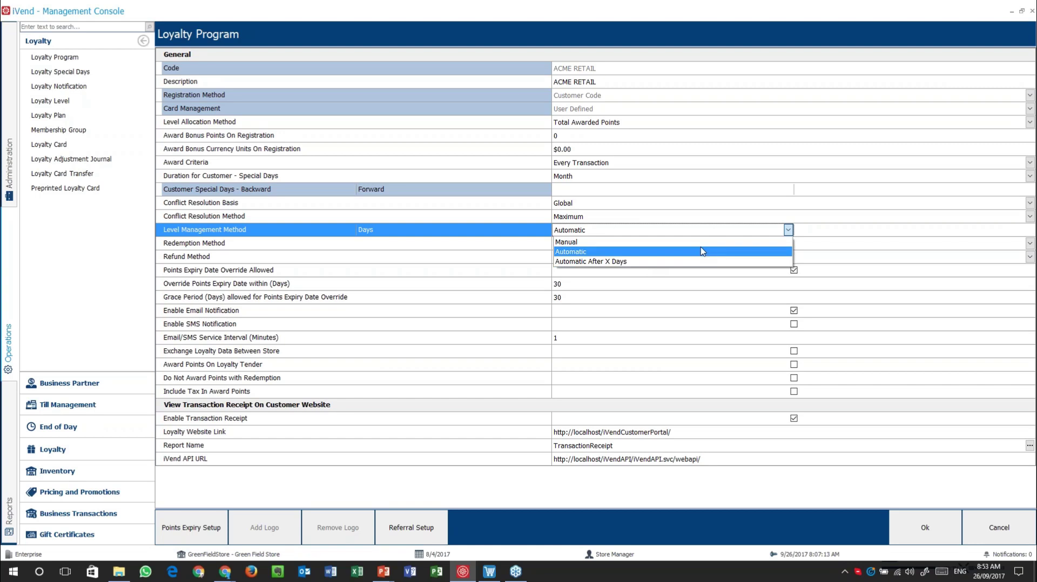
click(788, 229)
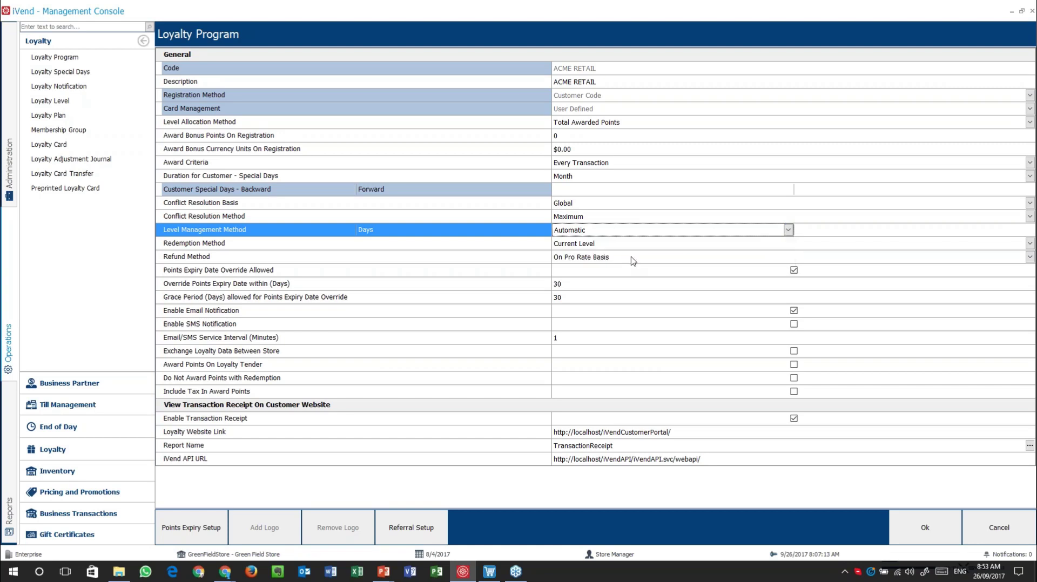
Review the Current Level and FallBack options of the Redemption Method without changing the selection
click(470, 249)
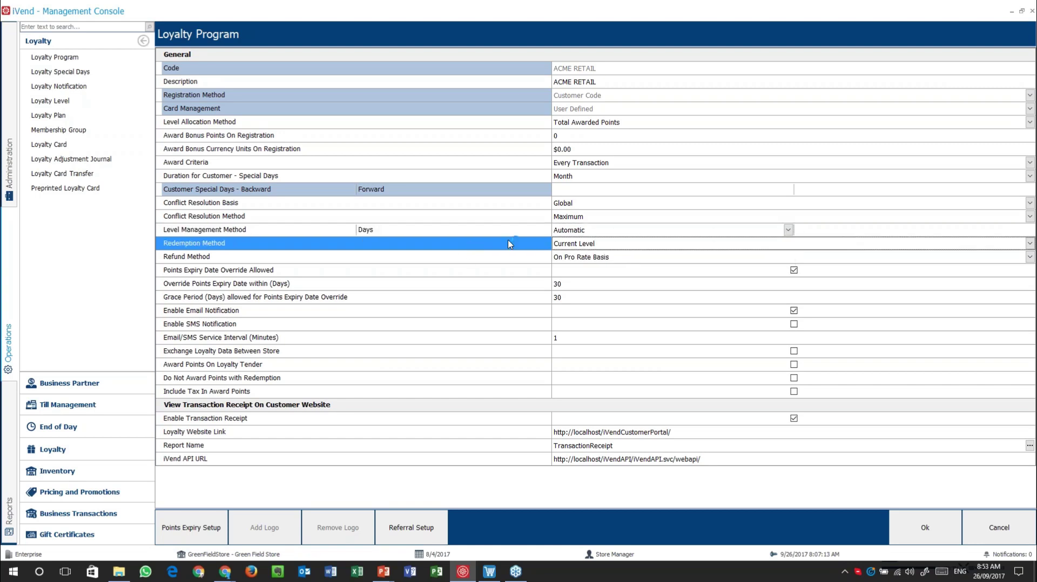
click(608, 248)
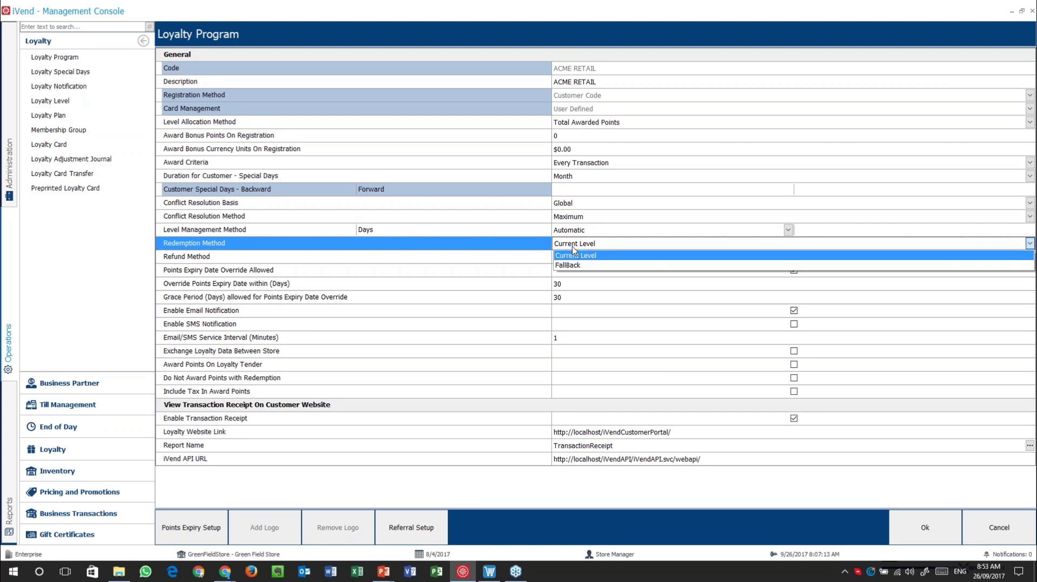
click(610, 247)
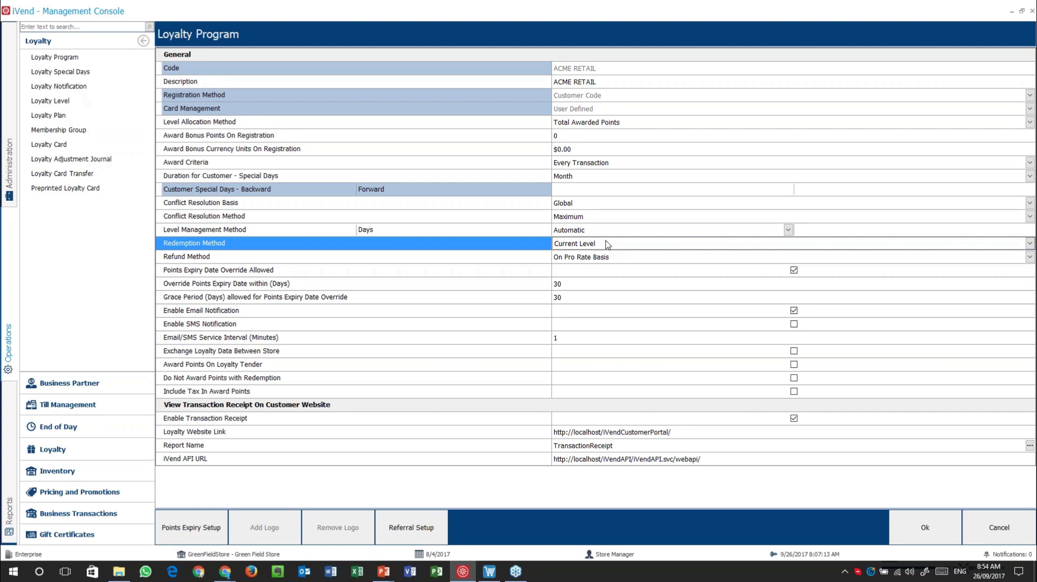
click(608, 245)
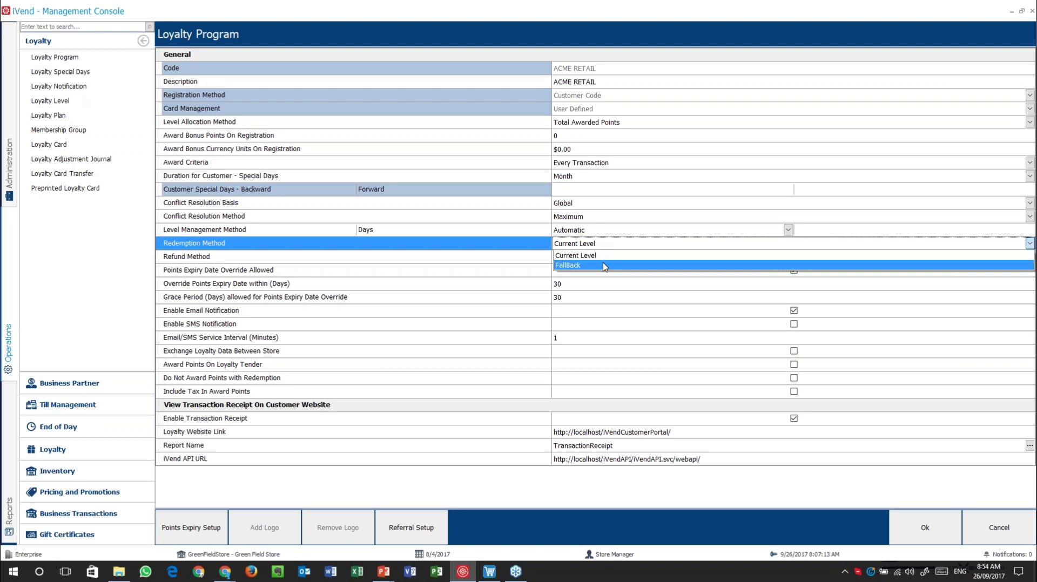
click(603, 260)
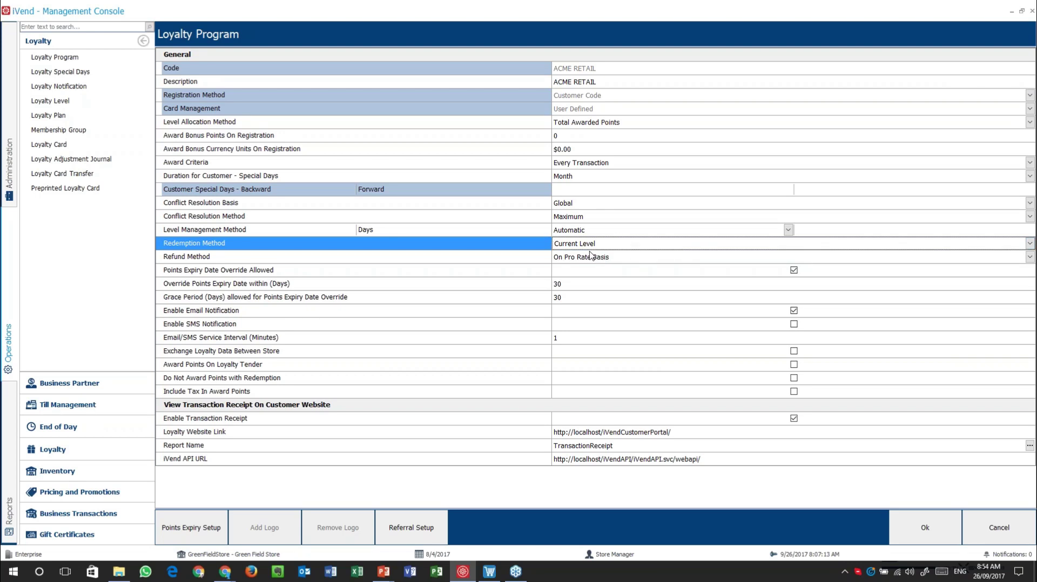
Try FallBack as the Redemption Method and return it to Current Level
click(630, 246)
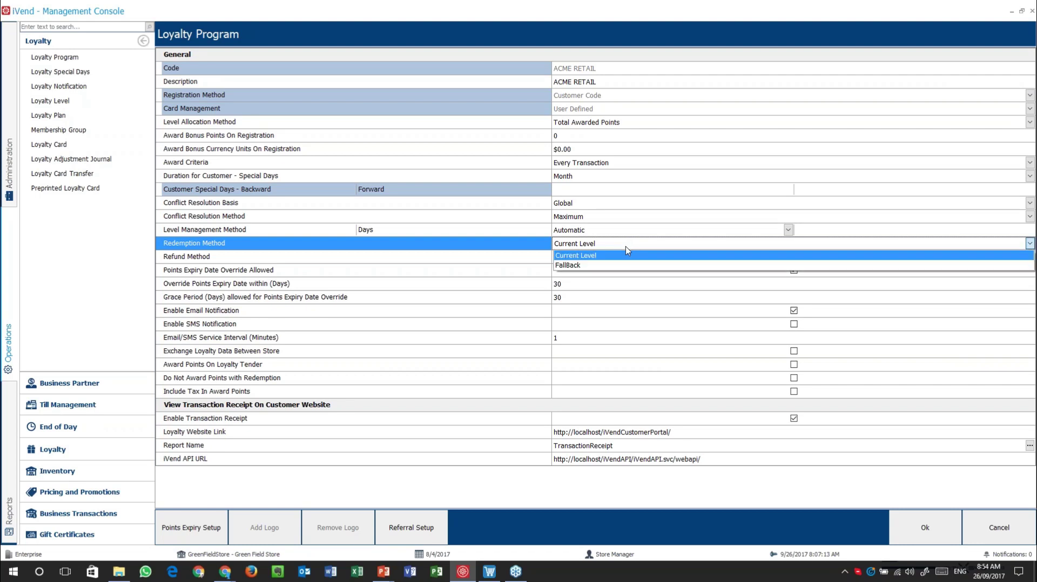
click(641, 266)
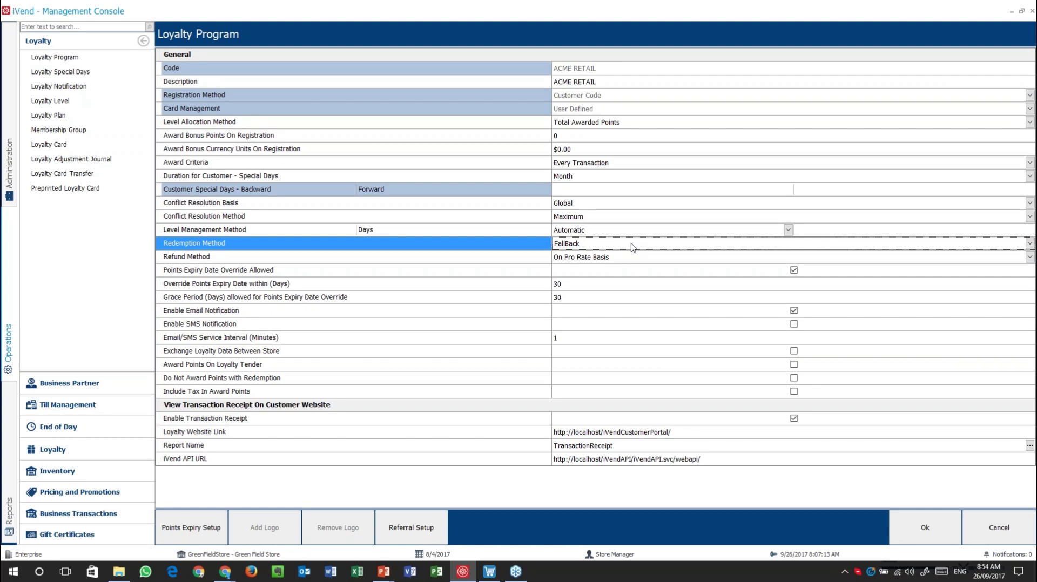
click(633, 247)
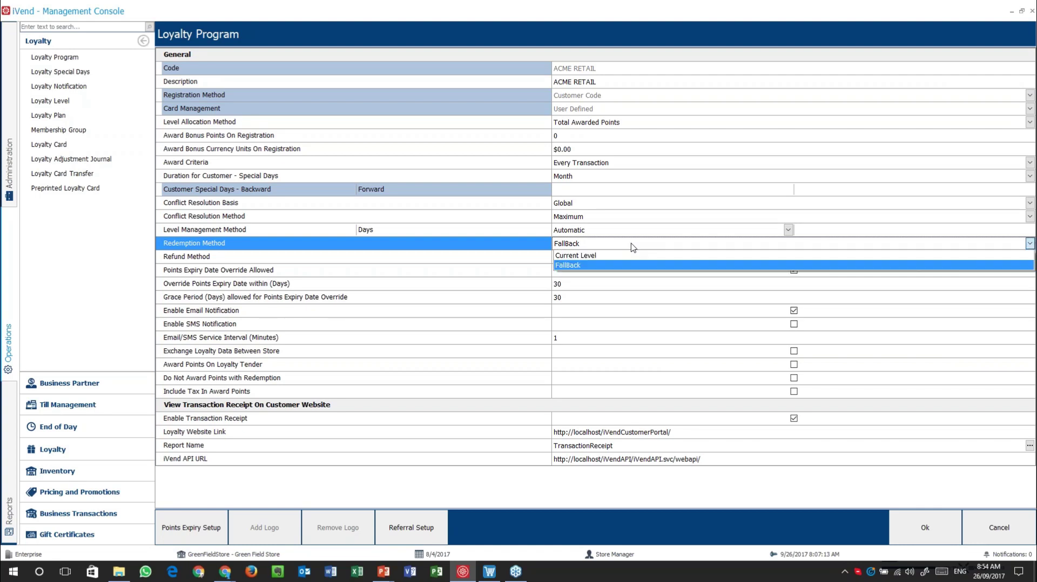
click(634, 258)
click(643, 250)
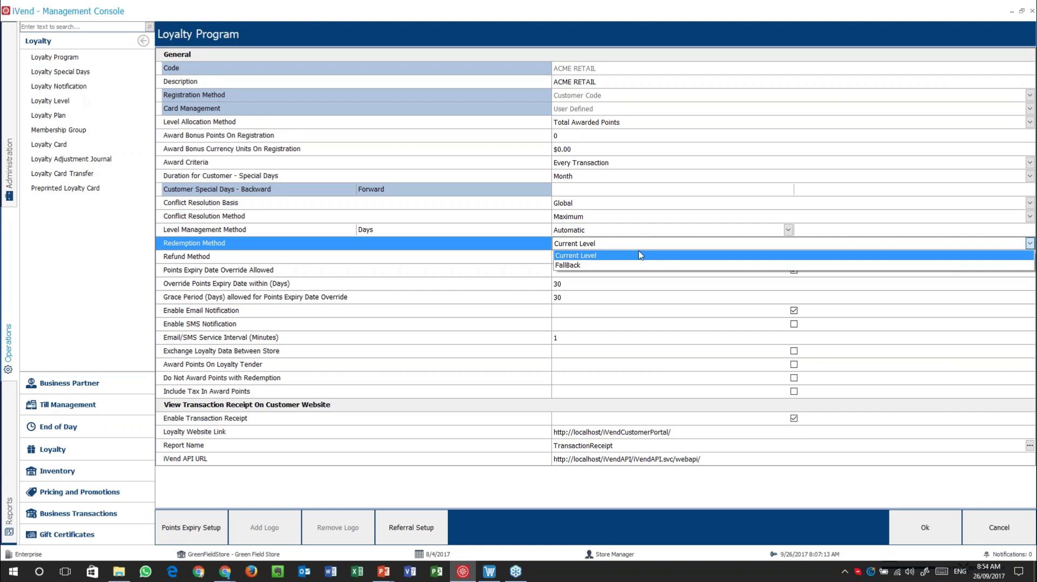
click(637, 266)
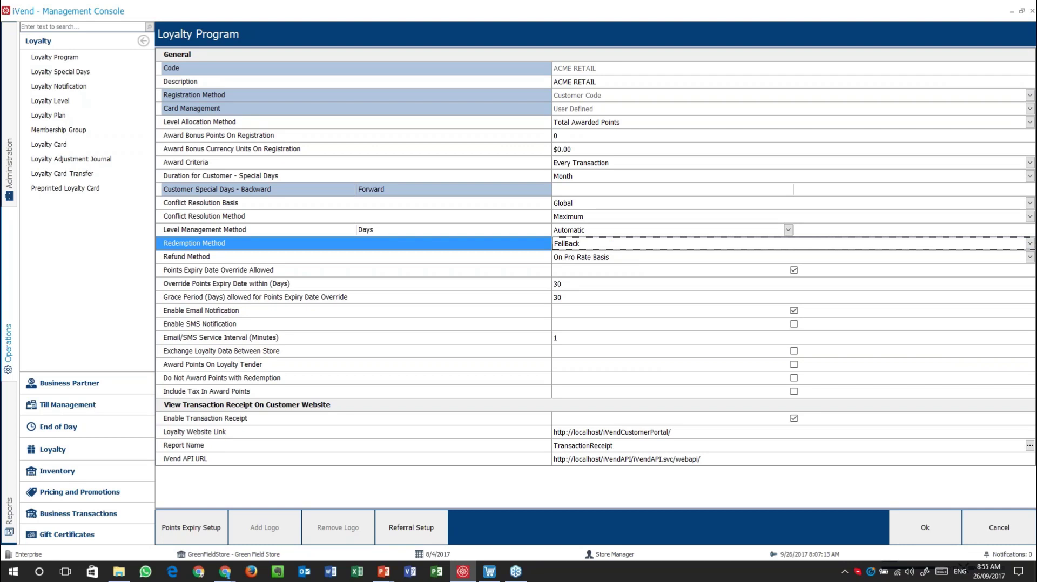
click(615, 243)
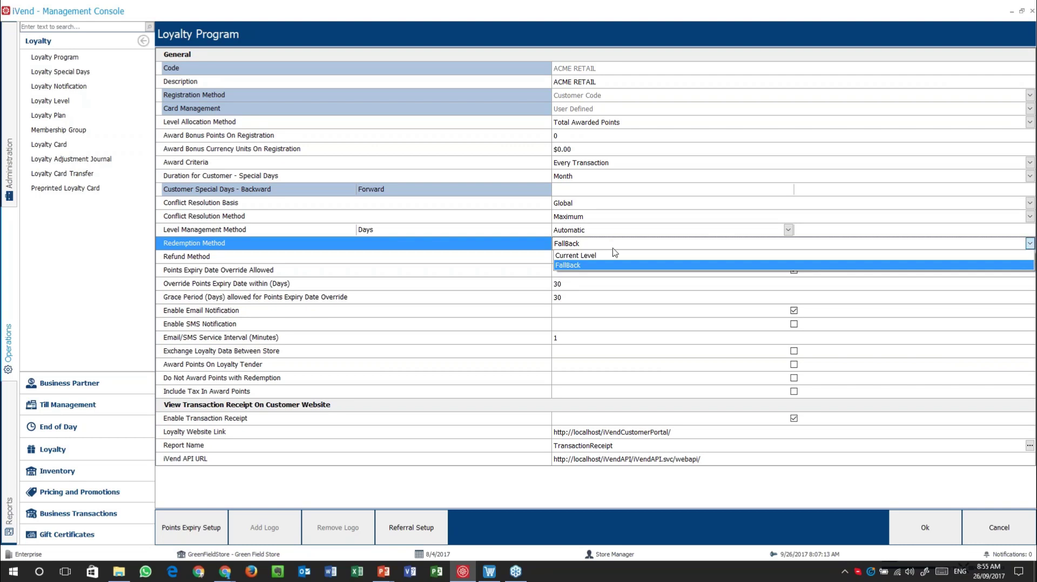
click(619, 254)
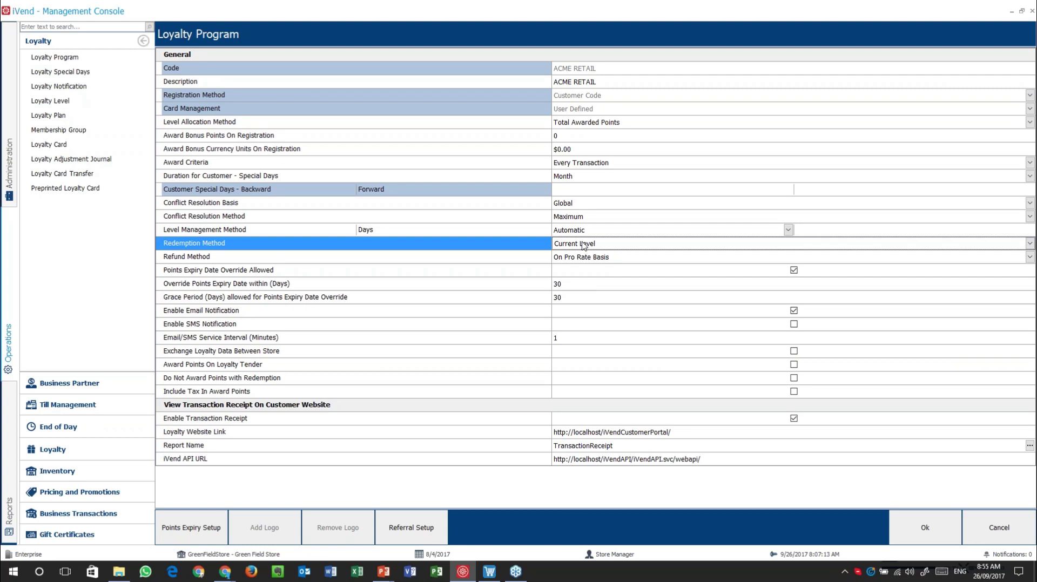
Examine the Refund Method and the settings for allowing a points expiry date override within a number of days
click(453, 257)
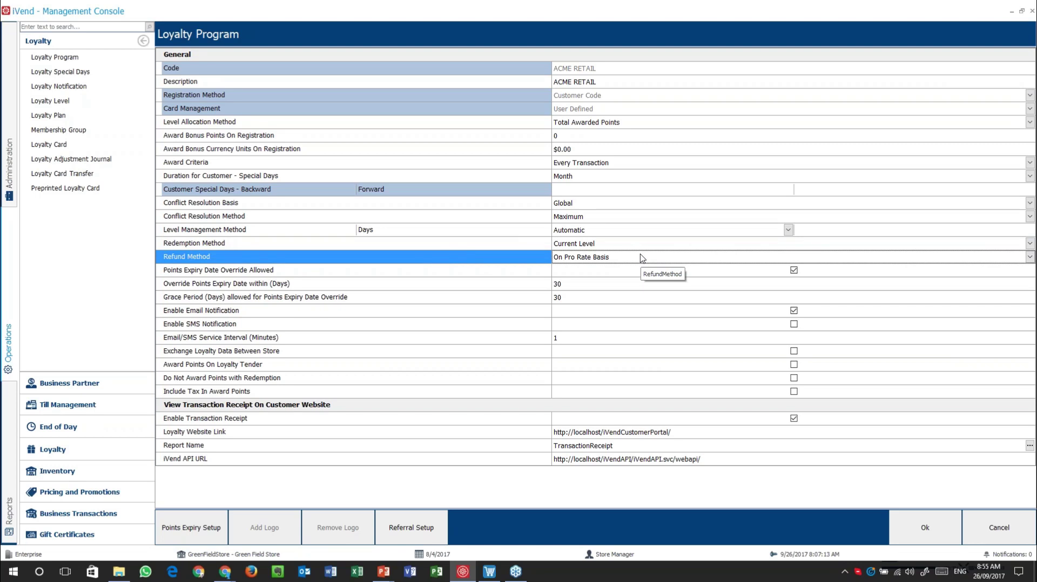
click(478, 271)
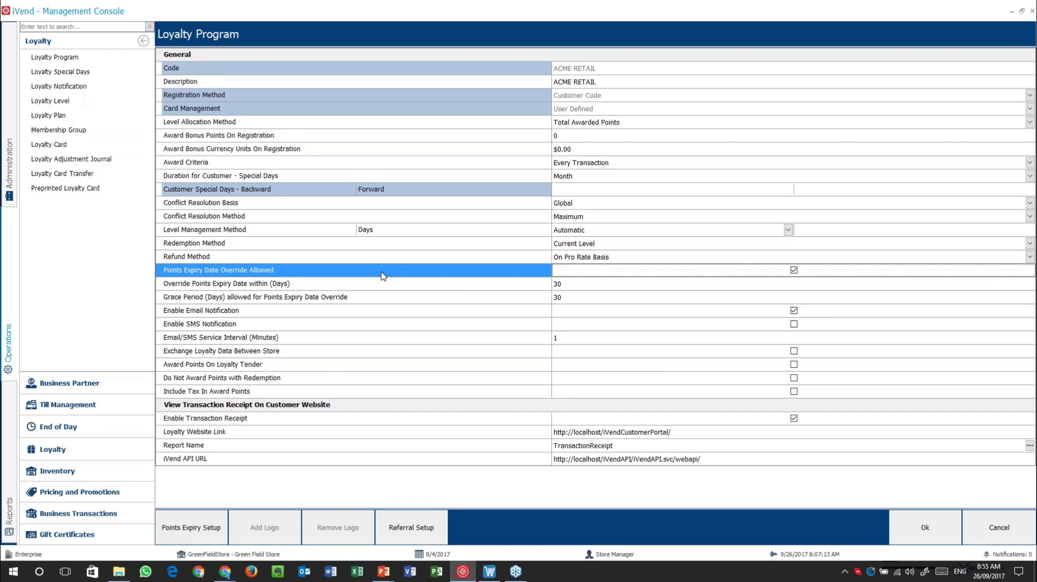
click(402, 285)
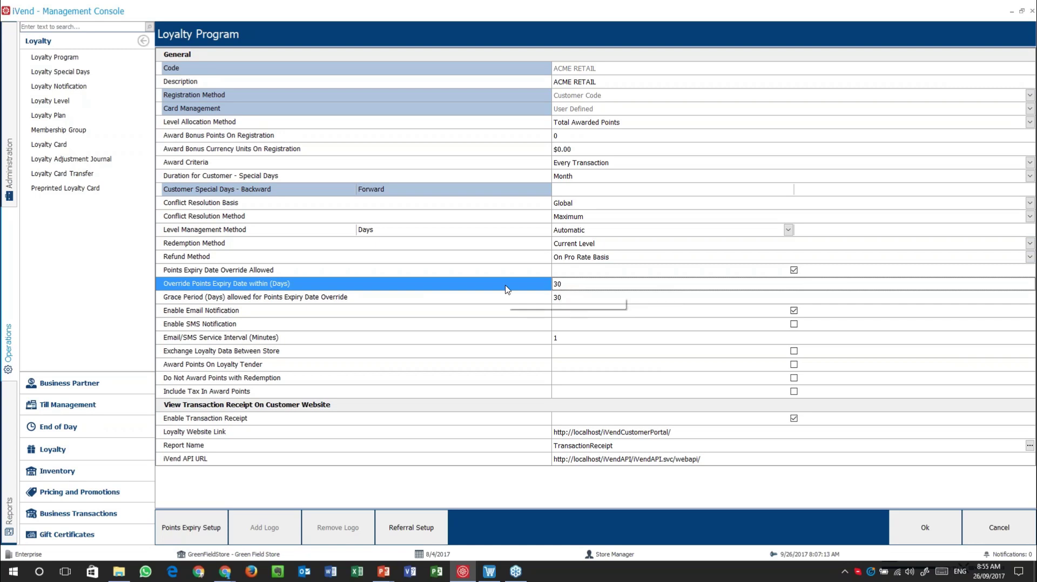
Examine the expiry override grace period, the email and SMS notification settings with their service interval, and the store data exchange option
click(522, 301)
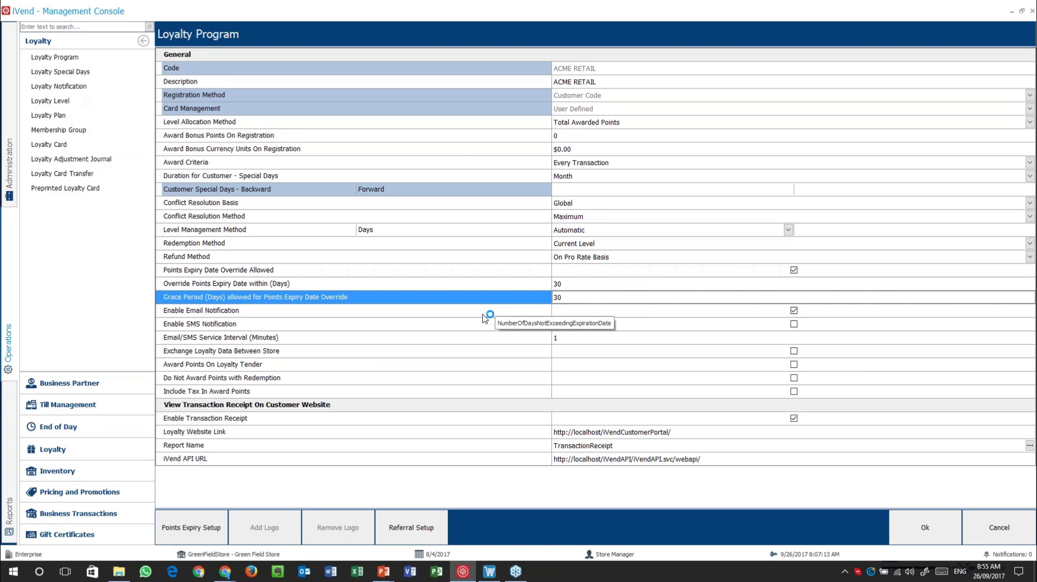
click(314, 308)
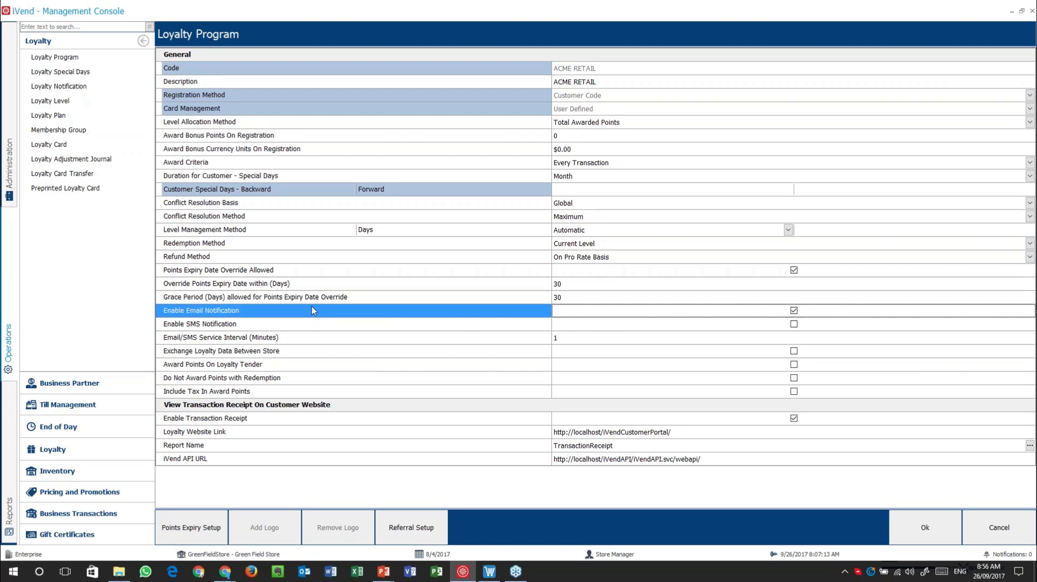
click(294, 324)
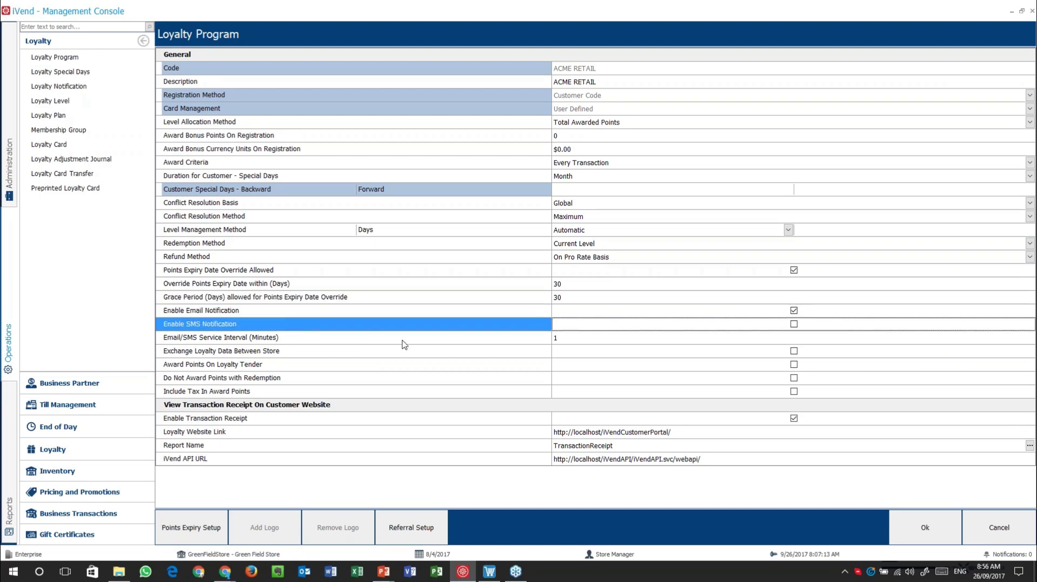
click(286, 339)
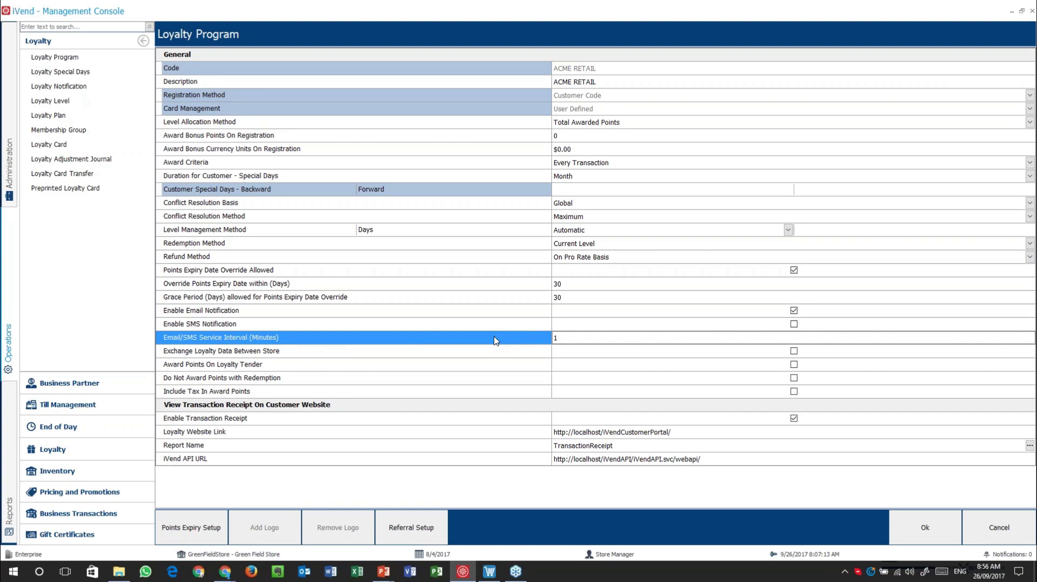
click(435, 353)
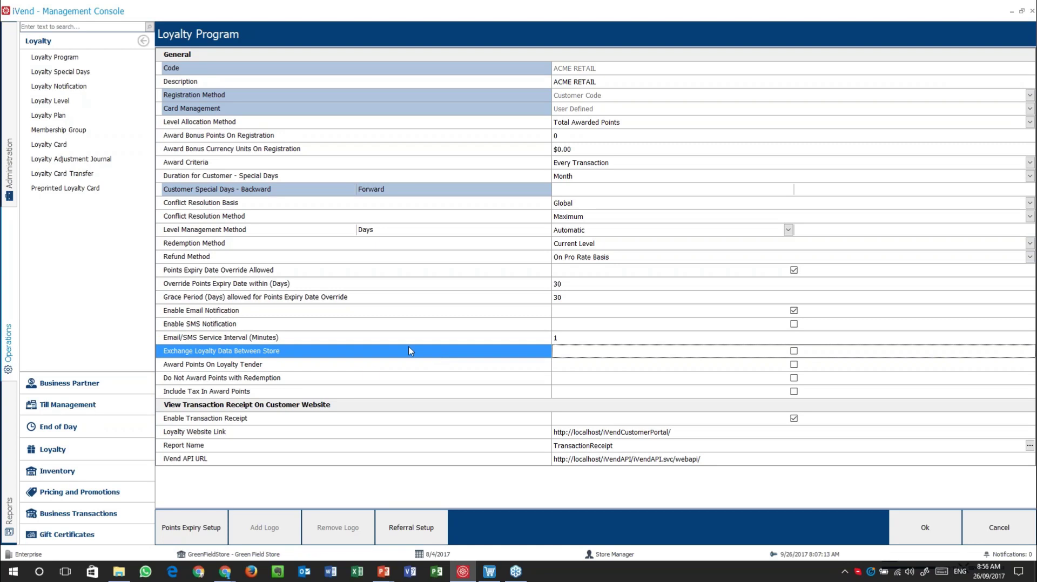
click(373, 341)
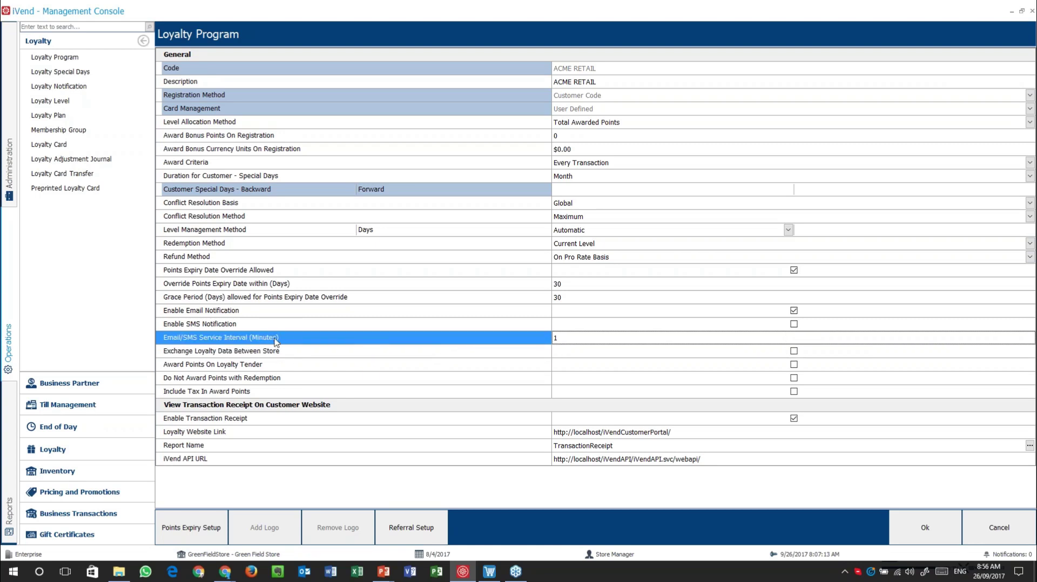
click(226, 312)
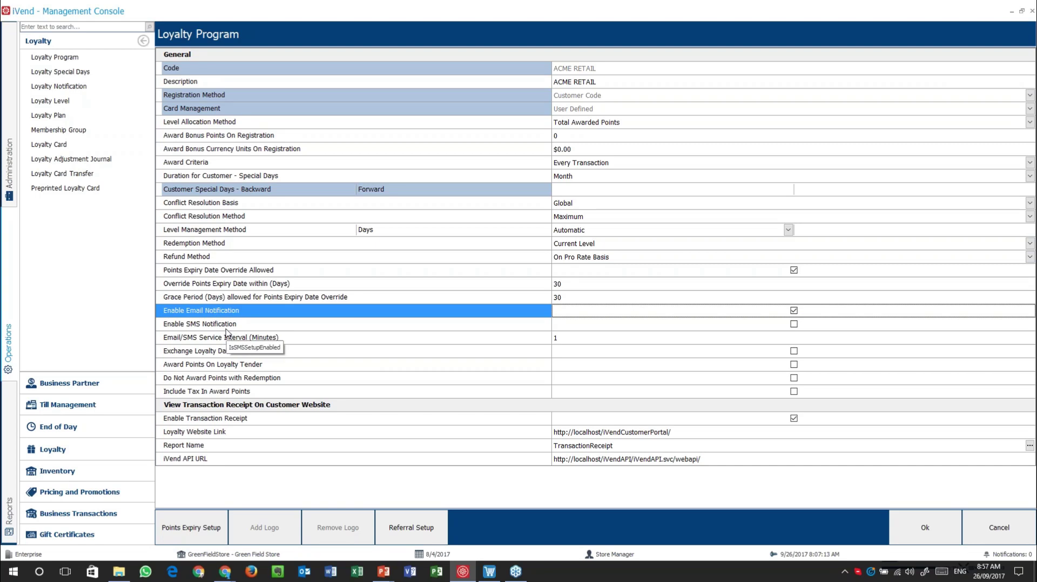
click(226, 328)
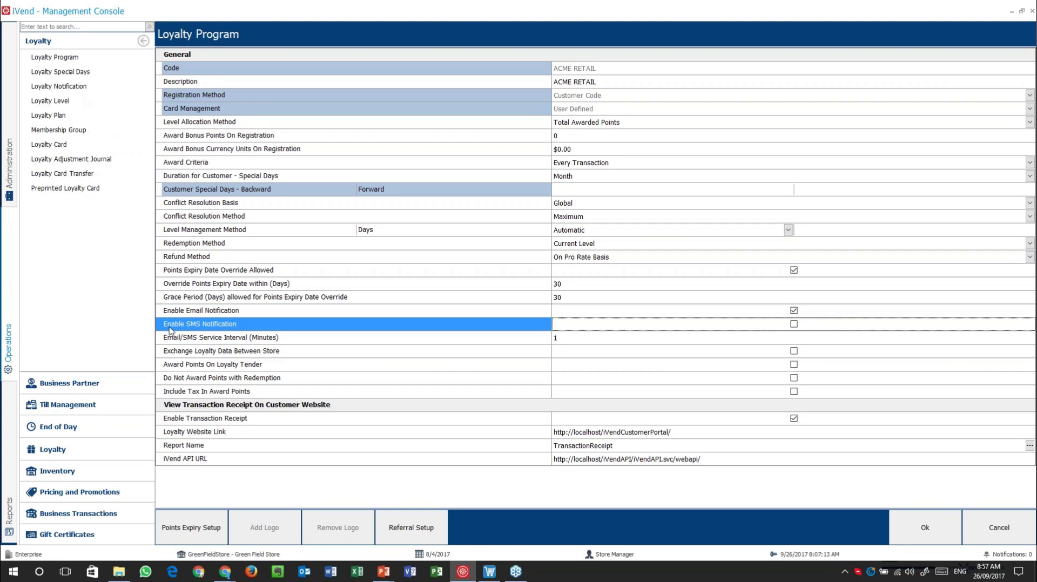
click(245, 339)
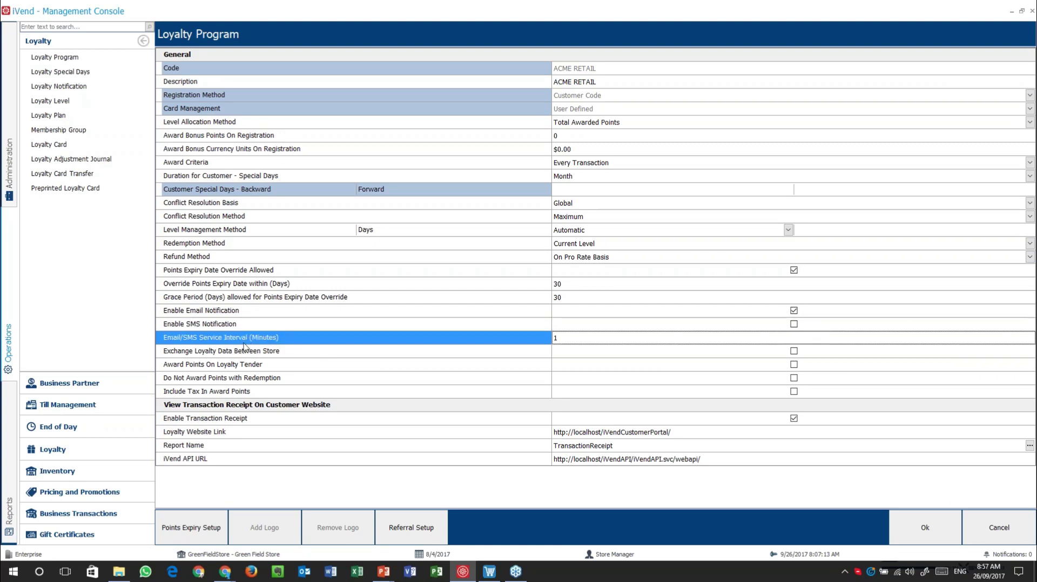
click(167, 355)
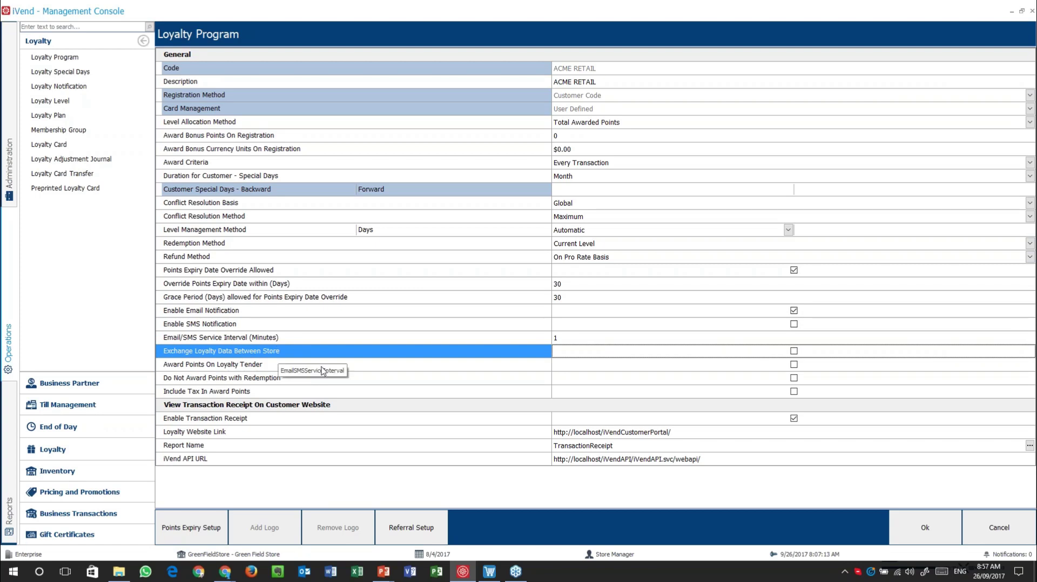
Switch to the PowerPoint slide show of the loyalty presentation and end the show
mouse_move(384, 572)
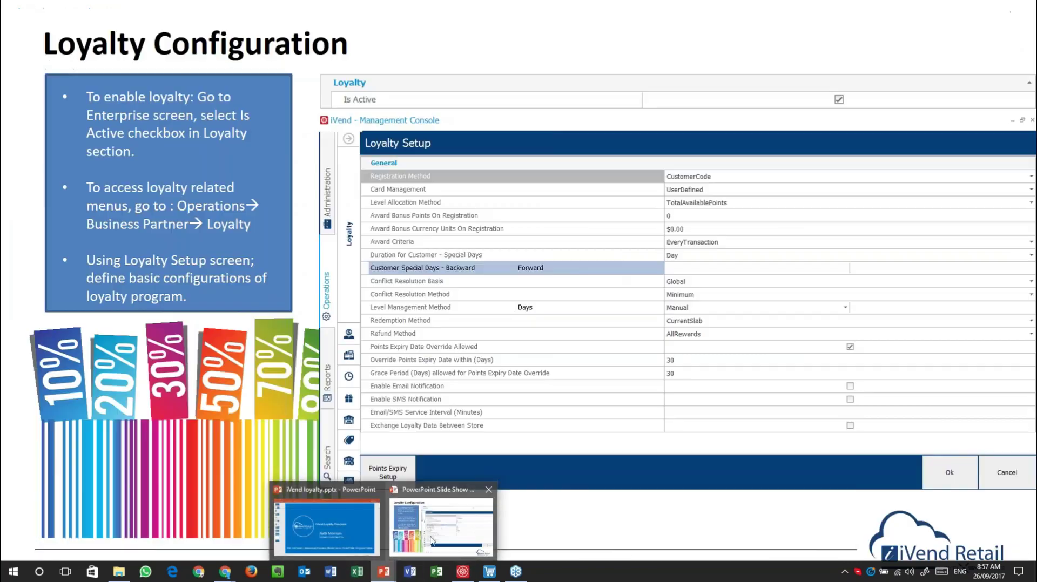
click(420, 519)
click(113, 572)
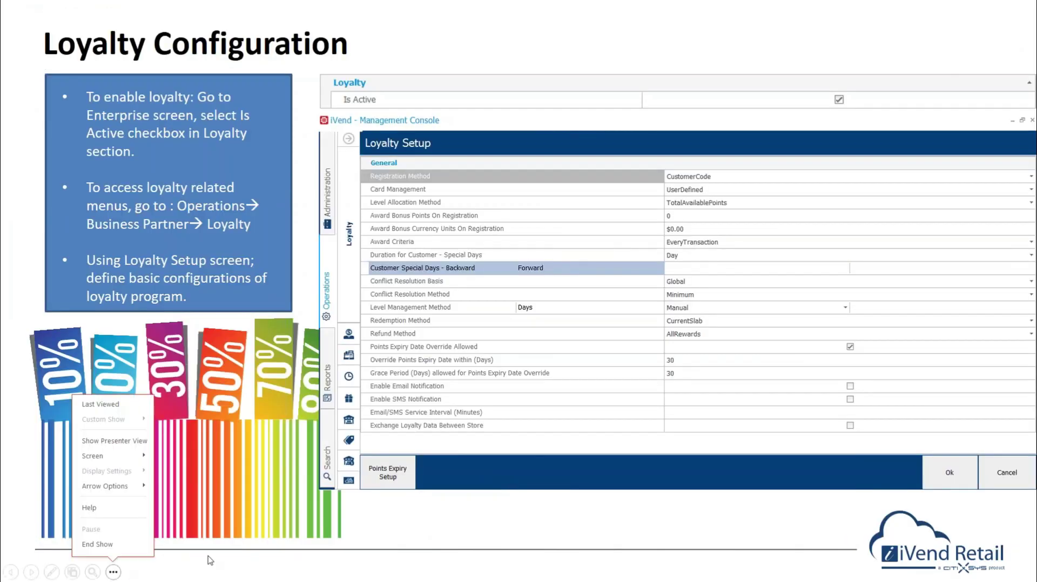
click(134, 544)
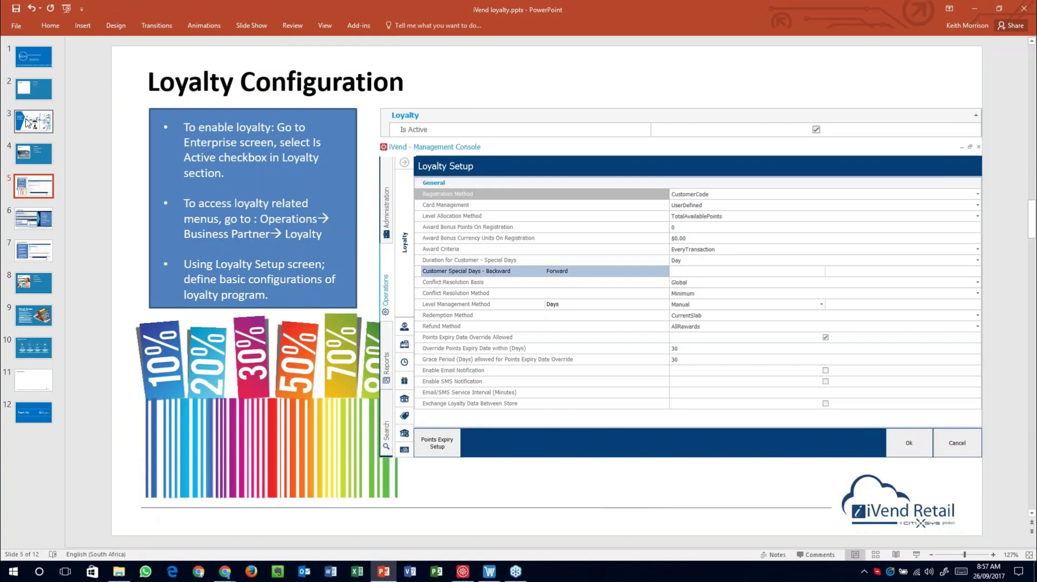
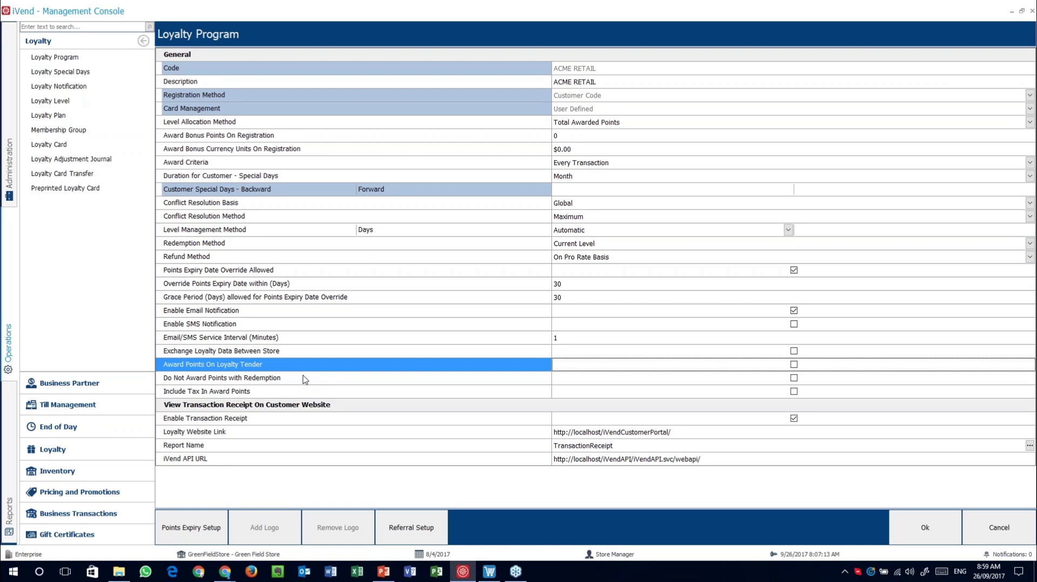
Examine the options for awarding points on loyalty tender, withholding points with redemption and including tax in award points
click(304, 379)
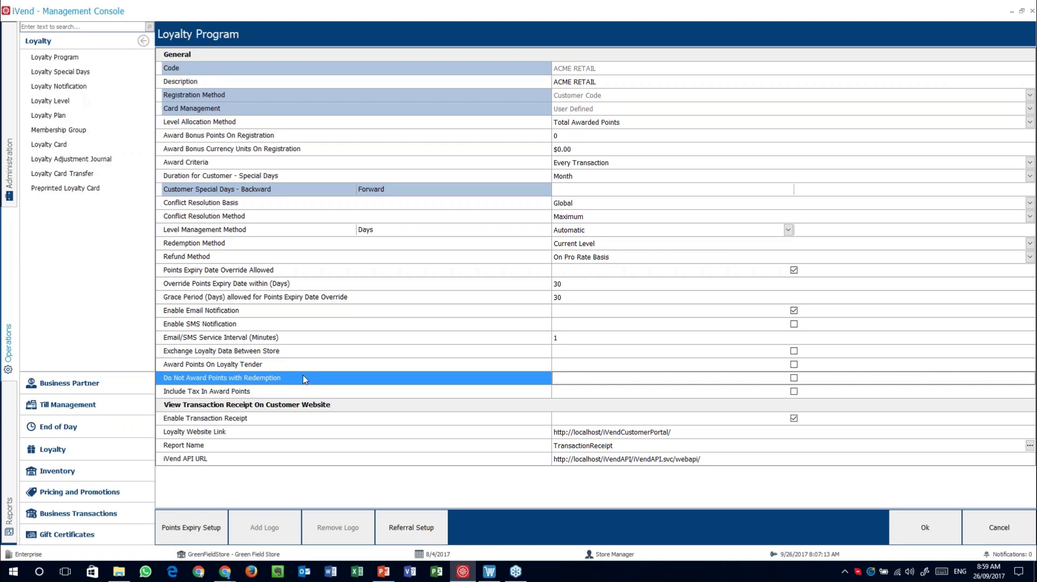
click(310, 391)
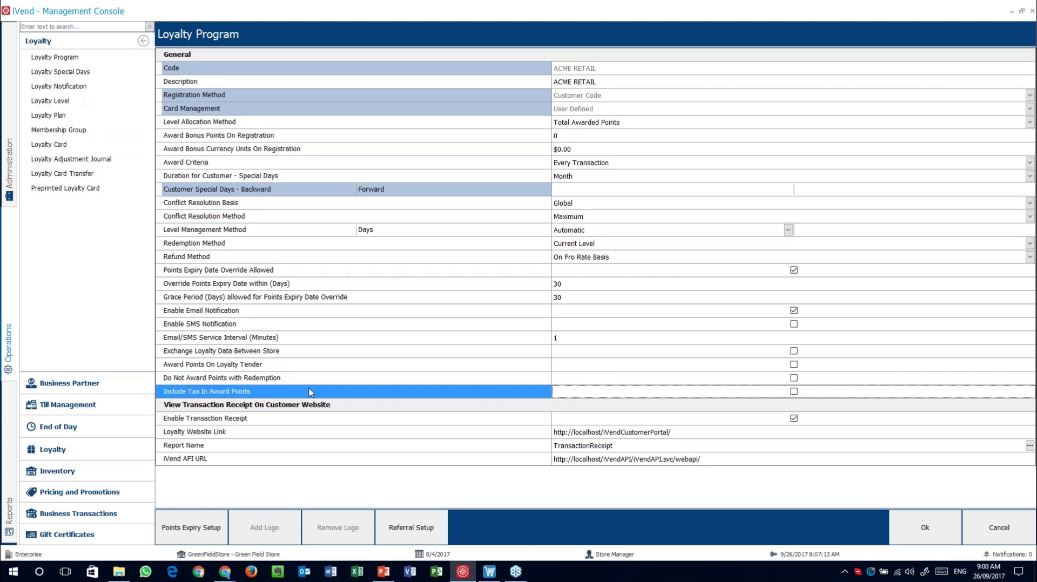
click(304, 365)
click(309, 375)
key(Up)
key(Down)
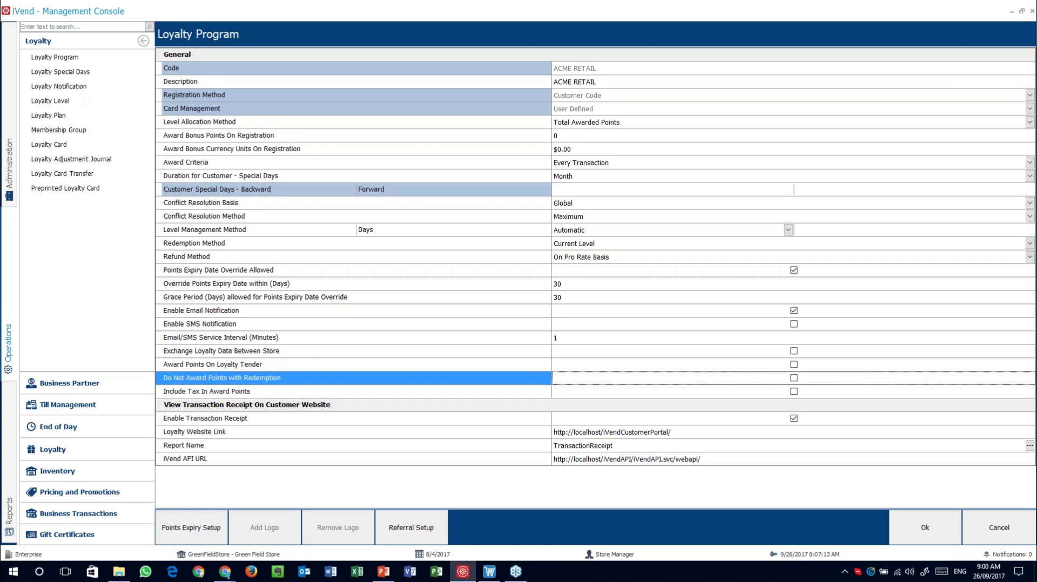
click(304, 393)
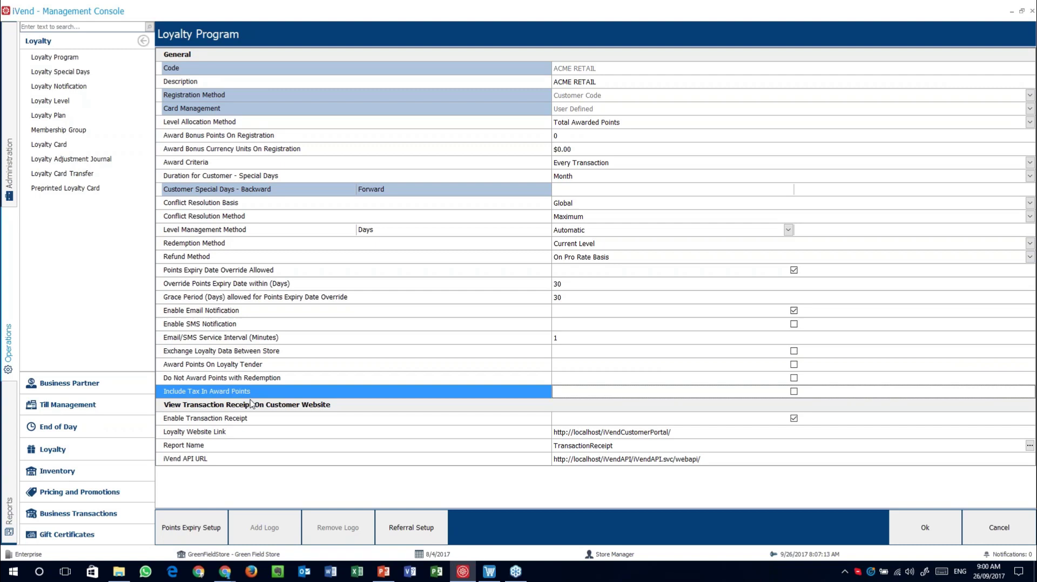
Examine the customer website transaction receipt settings: enabling the receipt, loyalty website link, report name and iVend API URL
click(251, 419)
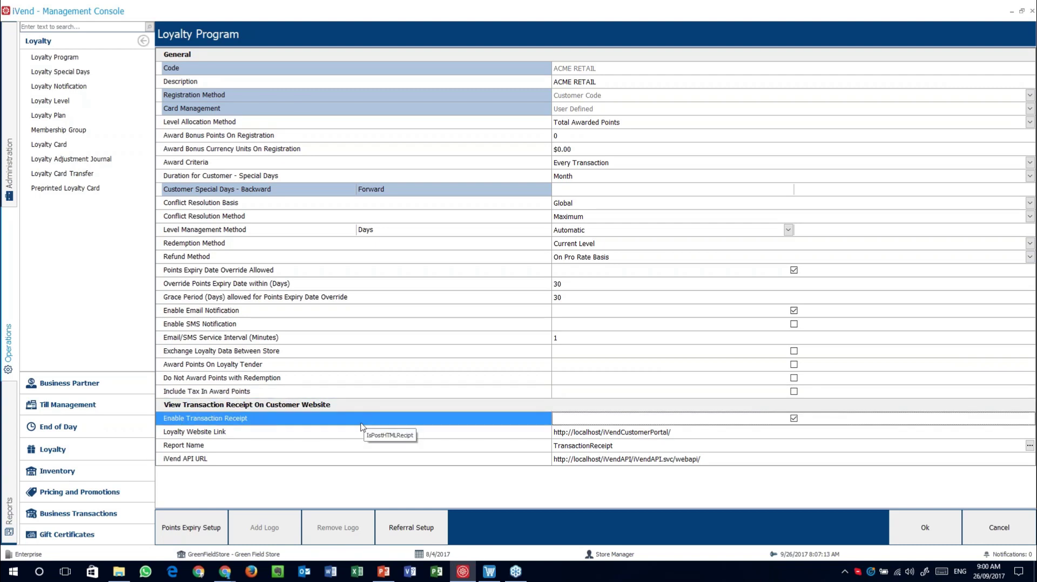
click(307, 436)
click(309, 448)
click(318, 460)
click(326, 448)
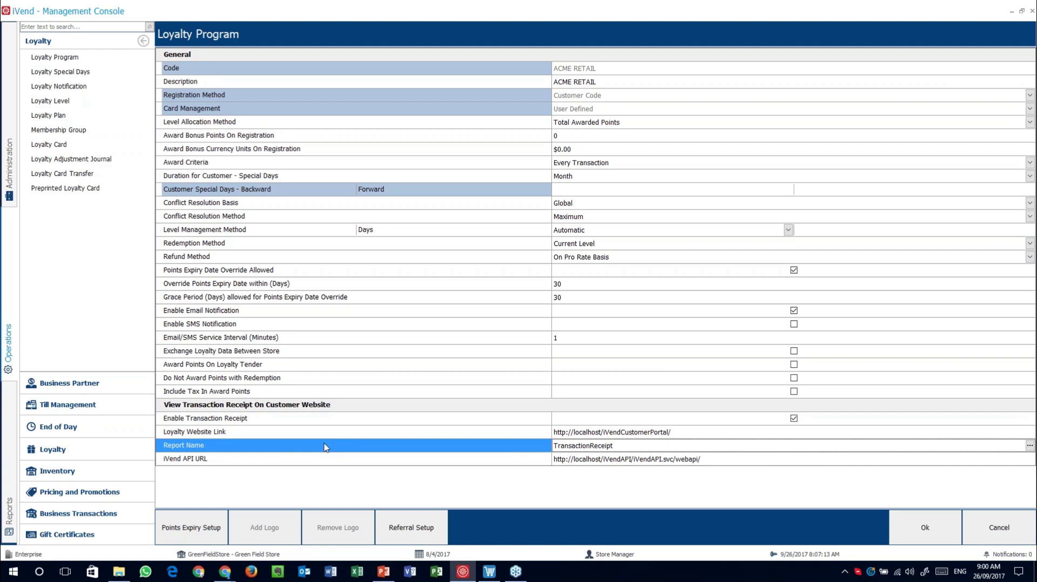
click(301, 459)
click(301, 446)
click(301, 432)
click(304, 420)
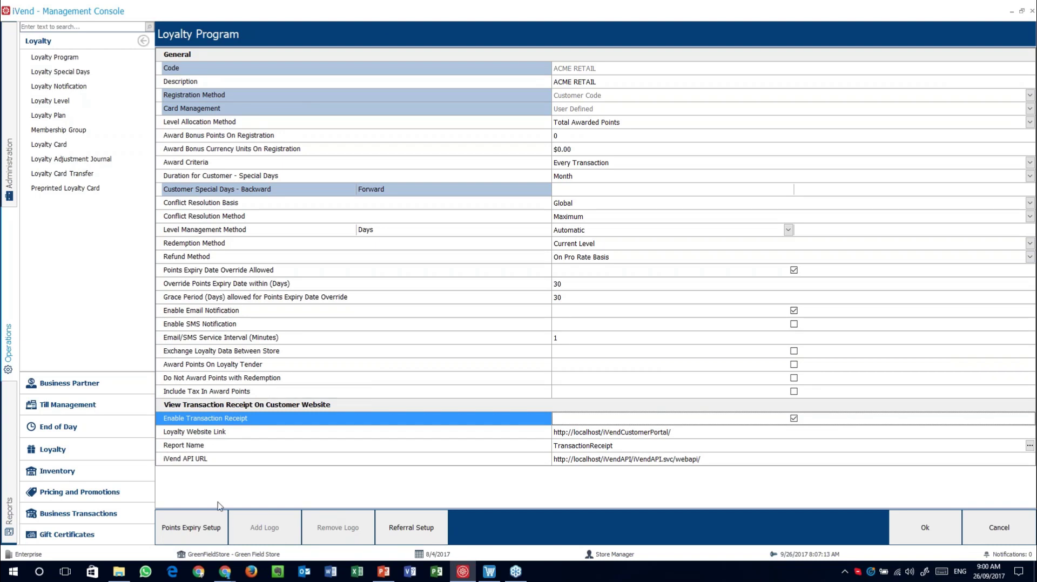
Open the points expiry setup of the loyalty program and add five rows
click(183, 533)
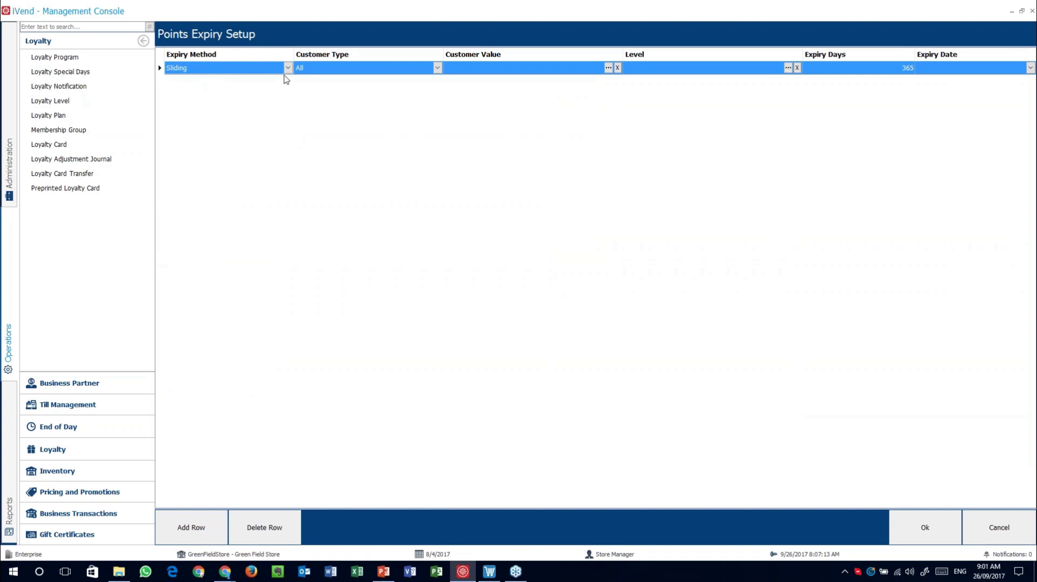
click(203, 525)
click(203, 525)
click(203, 525)
click(204, 525)
click(203, 525)
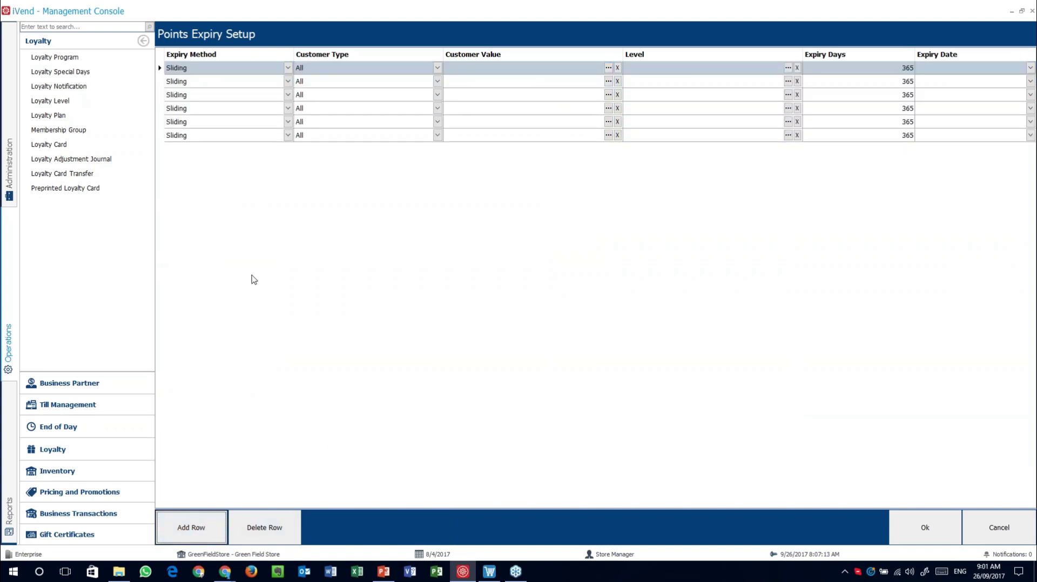
Set the expiry method of the second row to Fixed and select its expiry date field
click(288, 82)
click(279, 101)
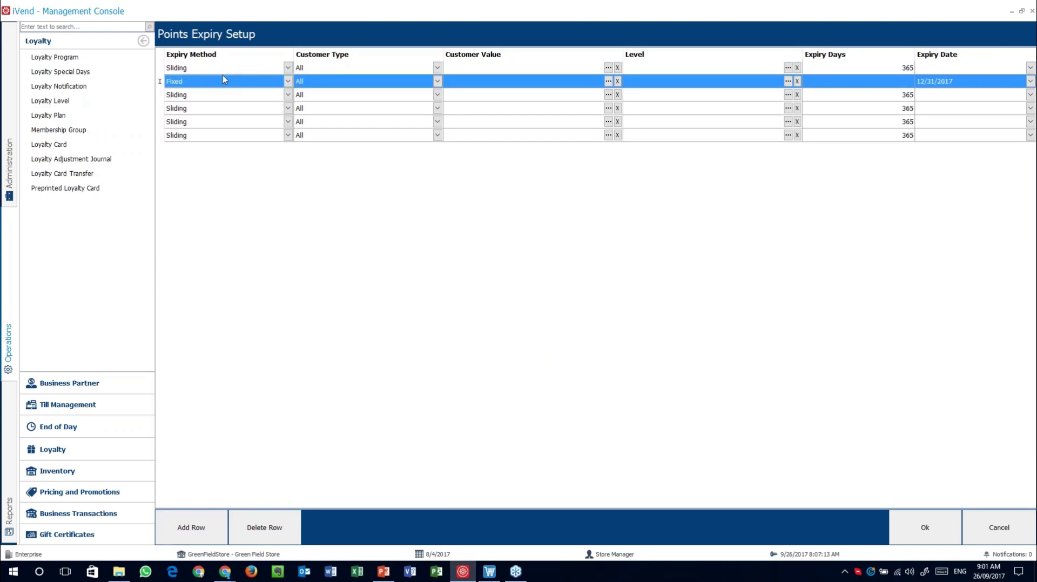
click(968, 82)
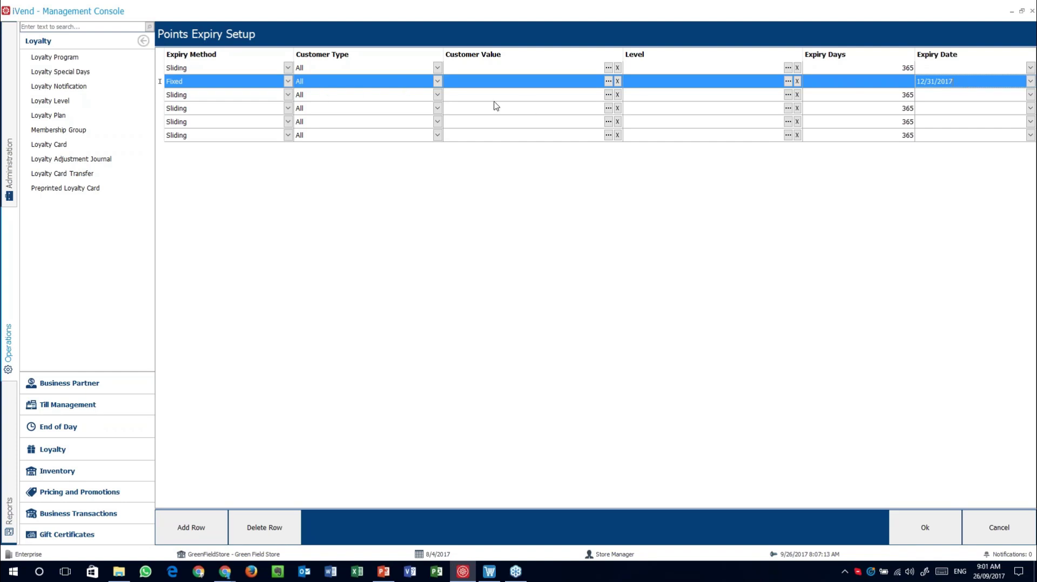
Set the Fixed row's customer type to Customer Code and choose a loyalty customer as its customer value
click(437, 82)
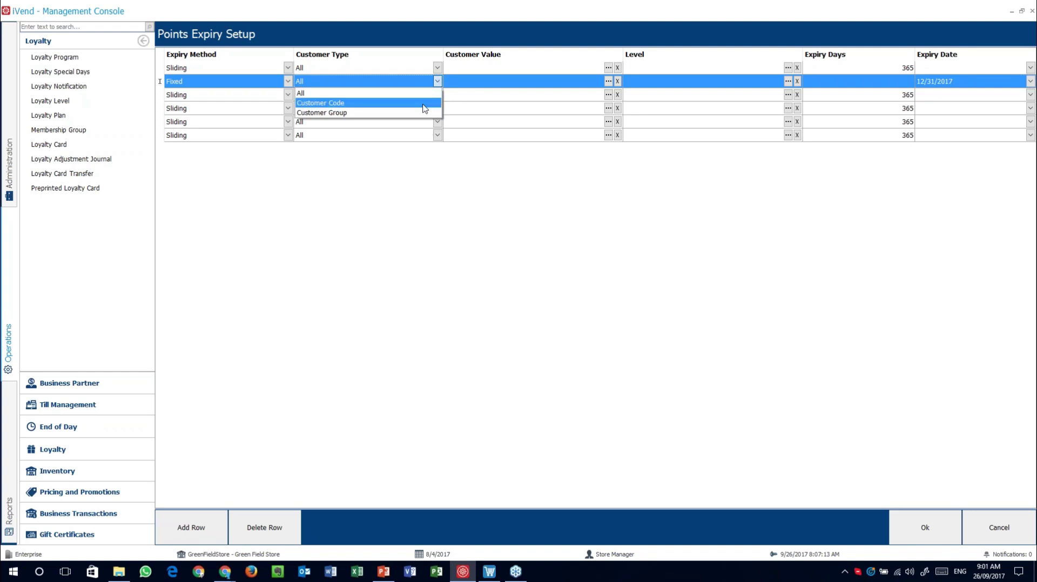
click(425, 103)
click(502, 86)
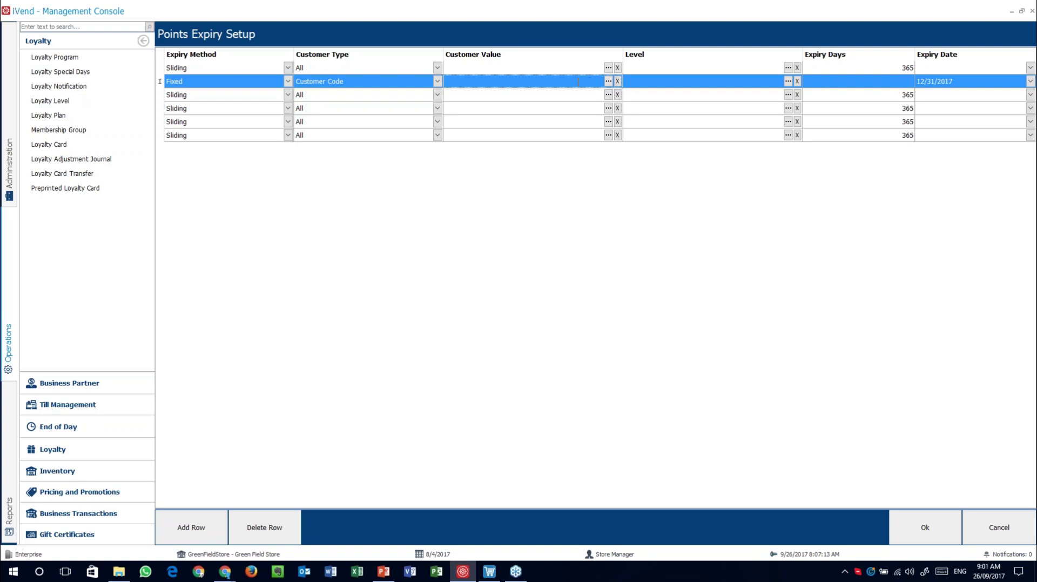
click(609, 81)
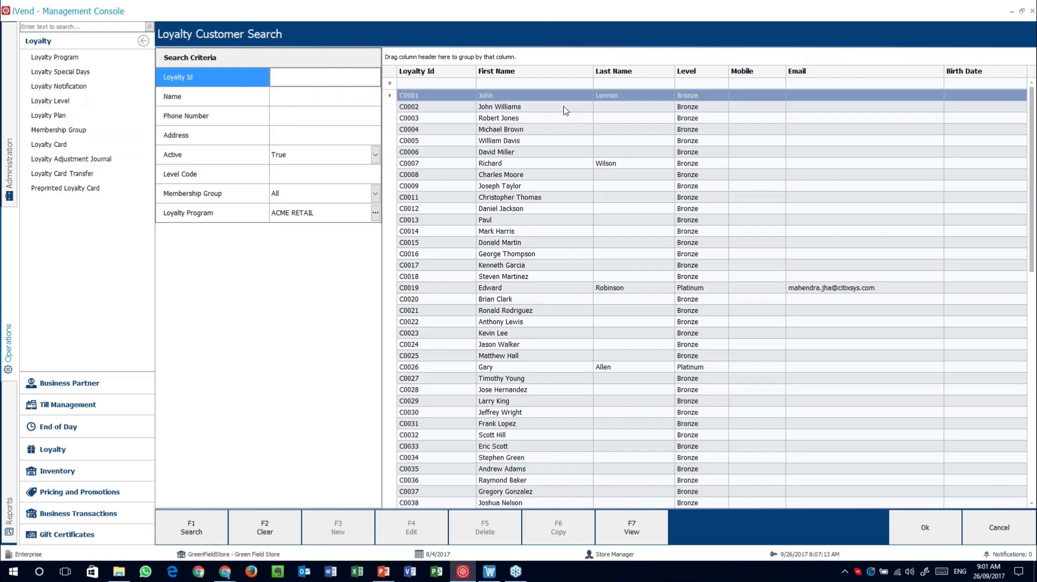
click(511, 221)
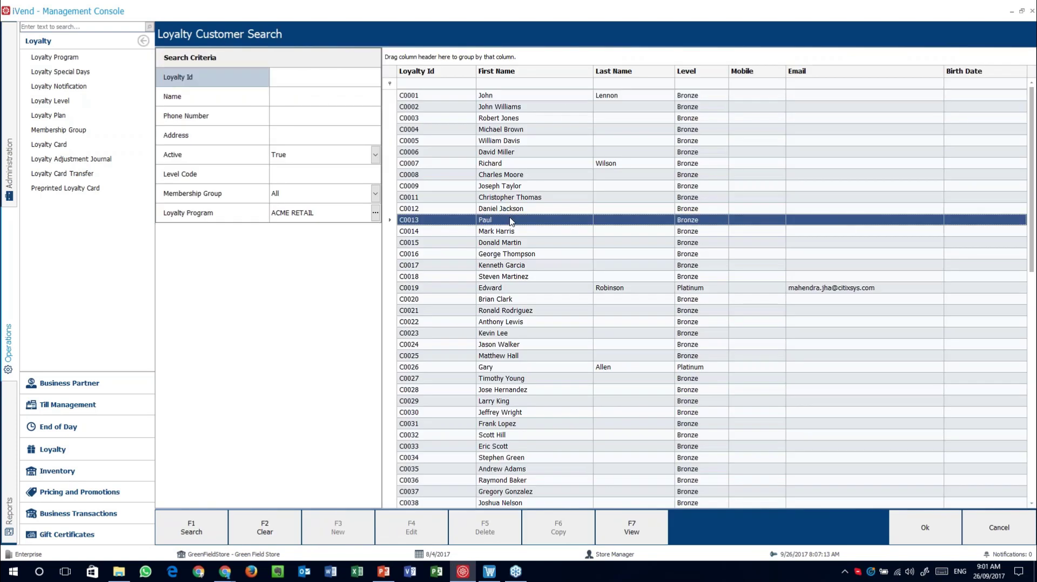
click(505, 187)
double_click(505, 187)
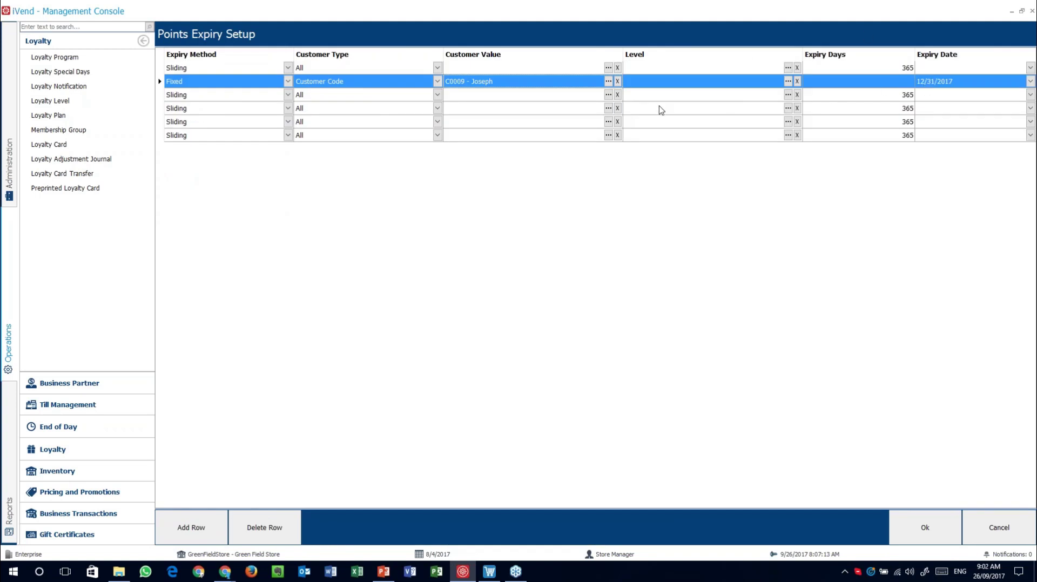
Try Customer Group as the Fixed row's customer type and return it to All
click(437, 82)
click(408, 114)
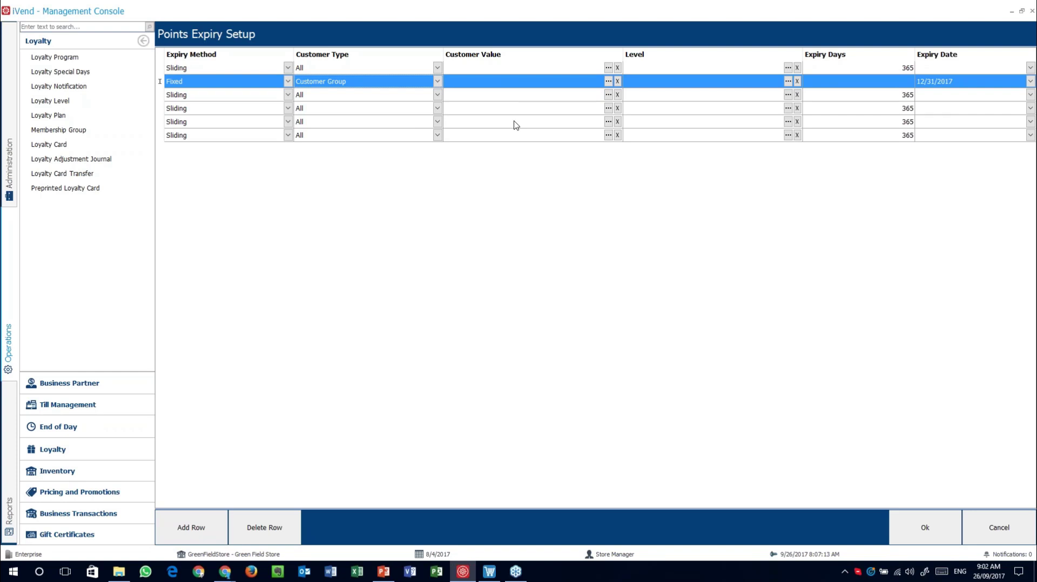
click(437, 81)
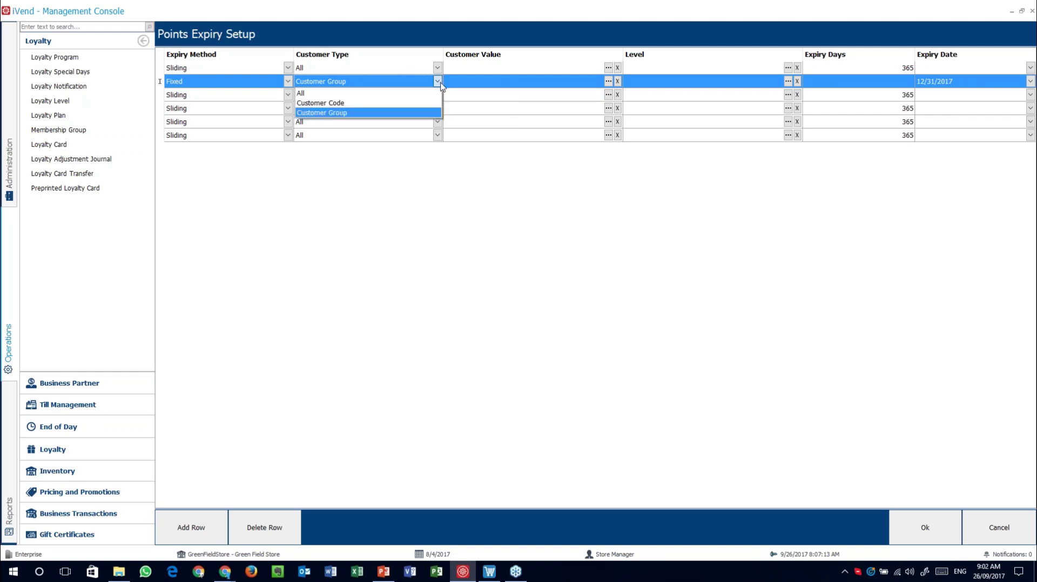
click(412, 94)
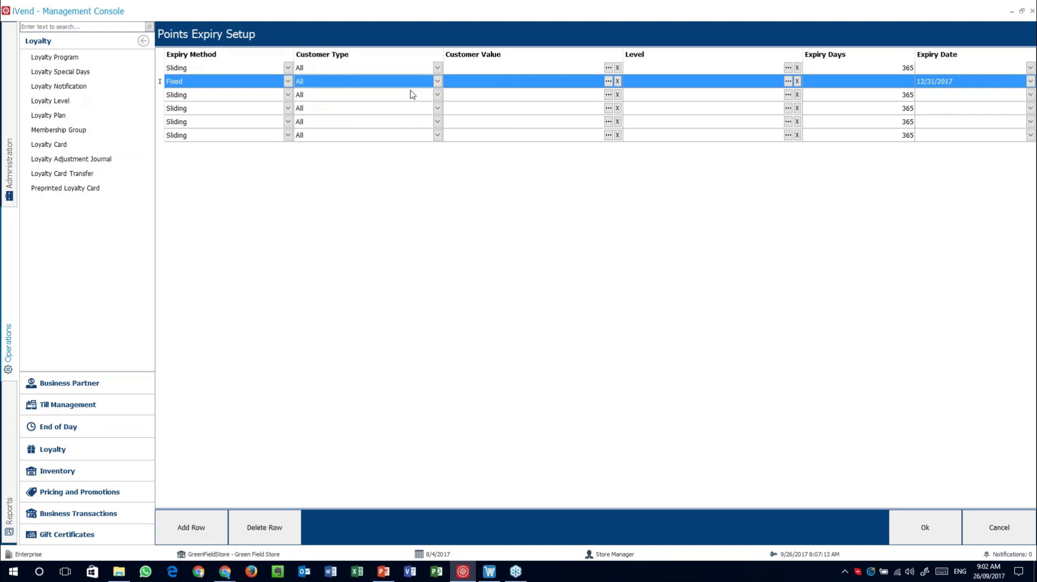
Set the level of the first Sliding row to Bronze
click(789, 68)
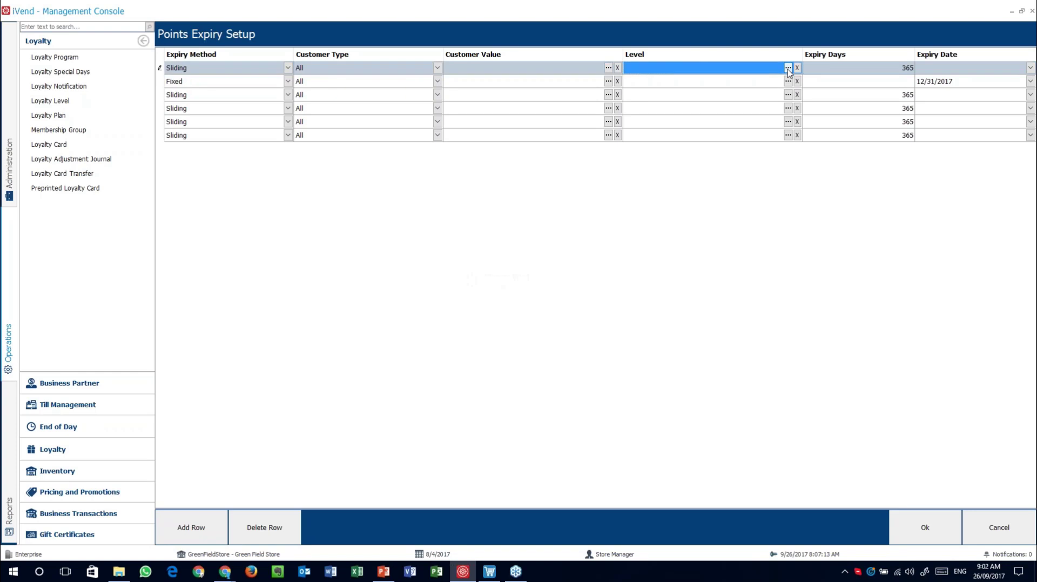
double_click(480, 98)
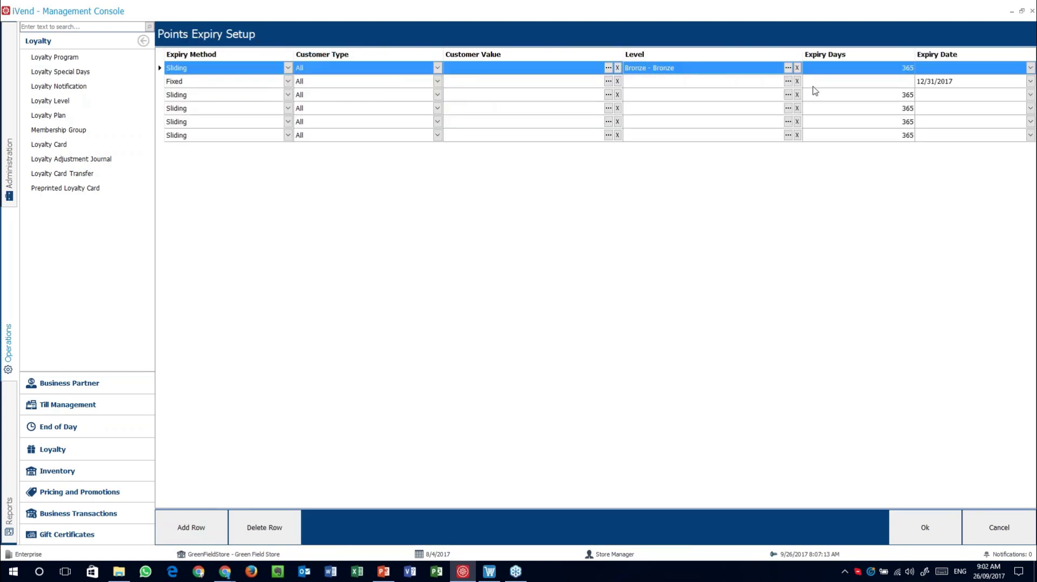
Set the Bronze row's expiry days to 90, and make the second row Sliding for the Platinum level
click(904, 68)
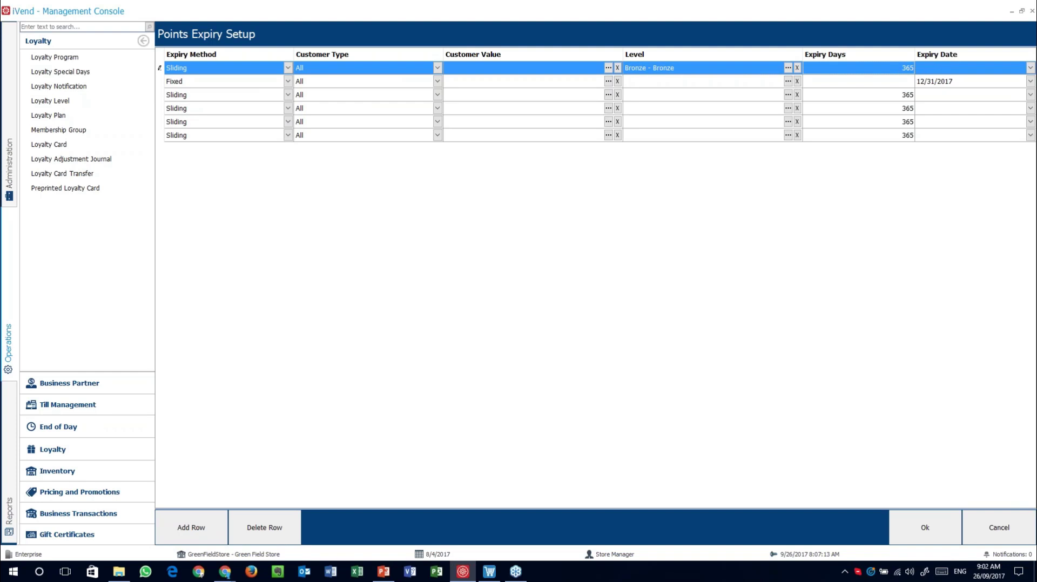
text(90)
click(784, 81)
double_click(510, 118)
click(288, 81)
click(282, 92)
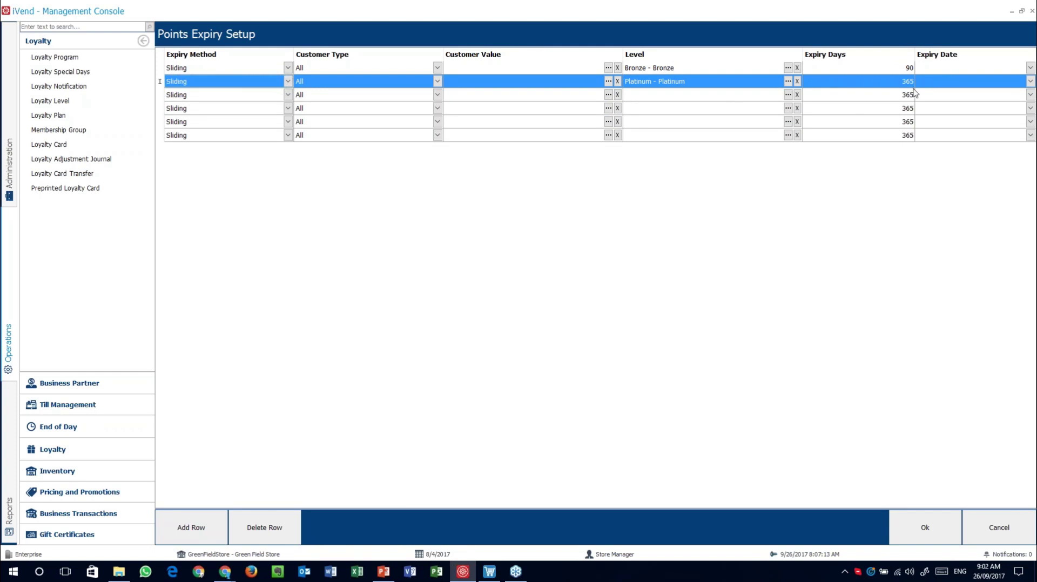
Set the Platinum row's expiry days to 730 and leave the points expiry setup without saving
click(903, 81)
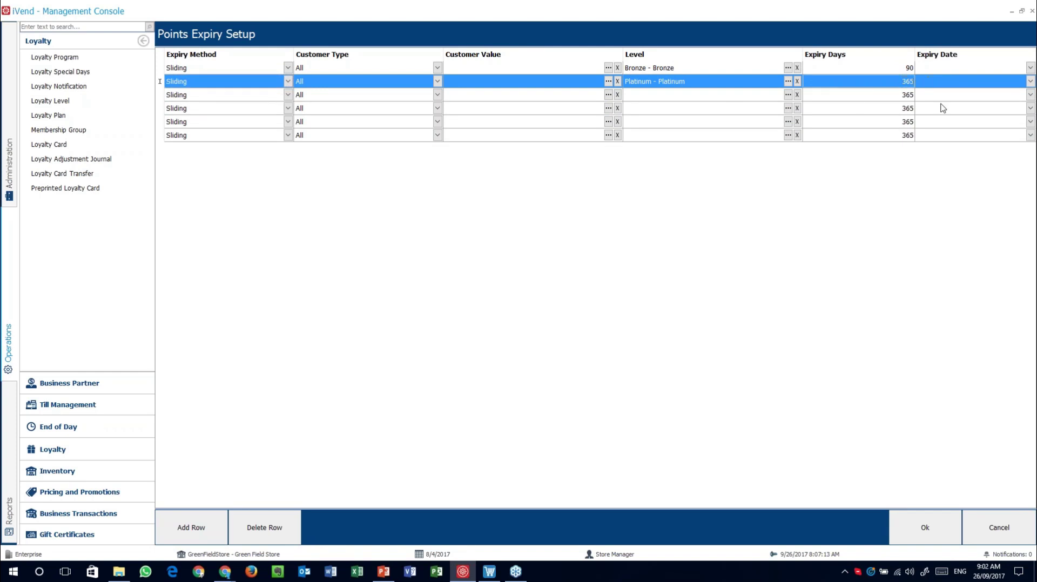
key(BackSpace)
text(730)
click(1000, 526)
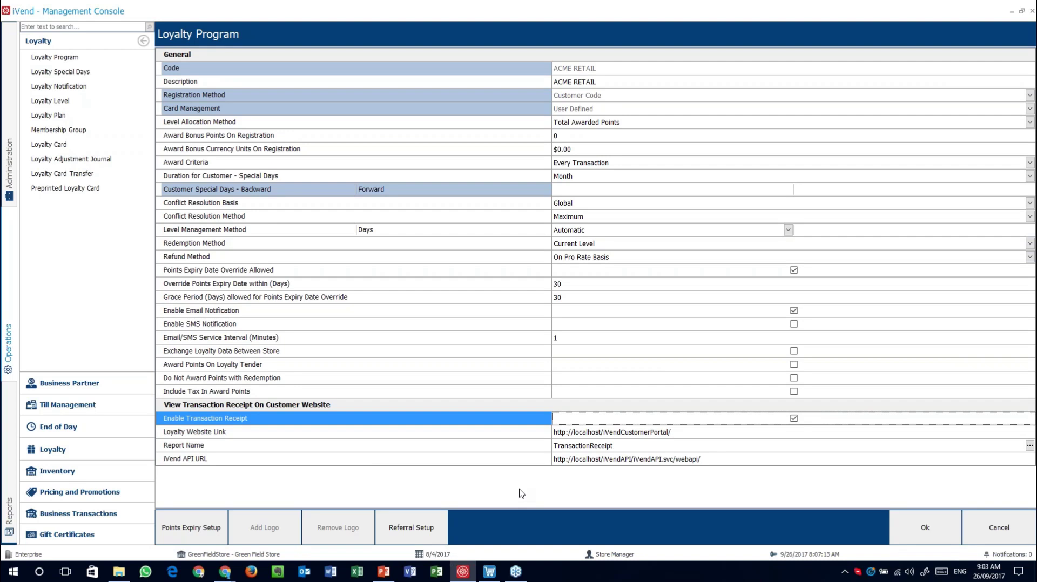
Open the referral setup and examine the bonus fields for registration and first transaction
key(Tab)
key(Return)
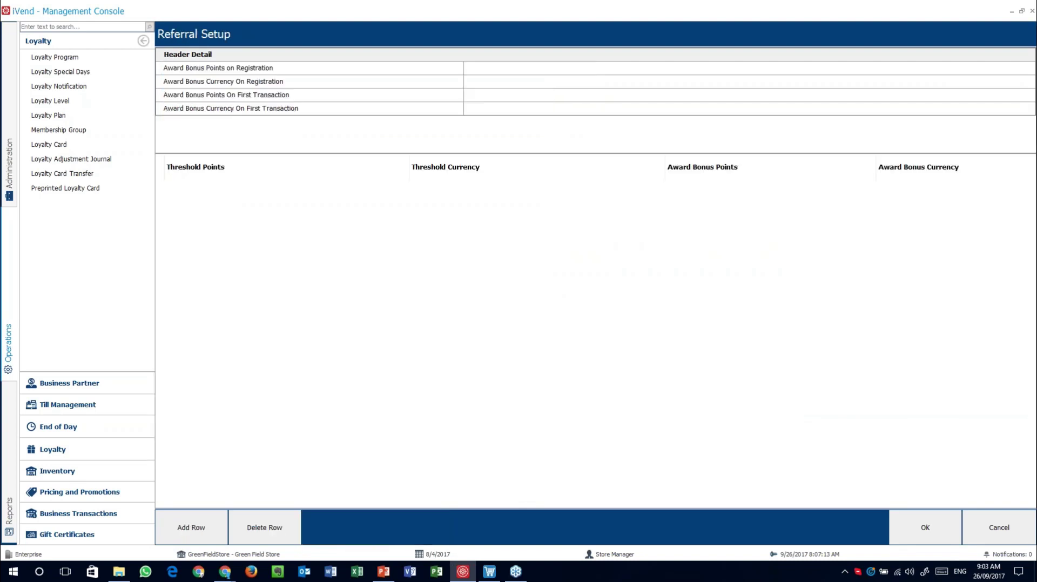
click(214, 71)
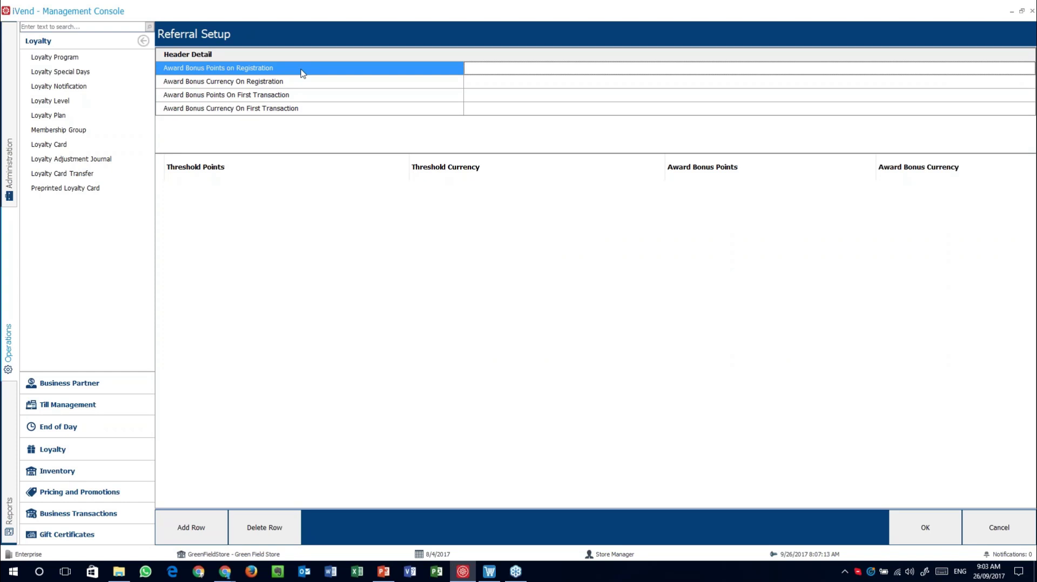
click(314, 95)
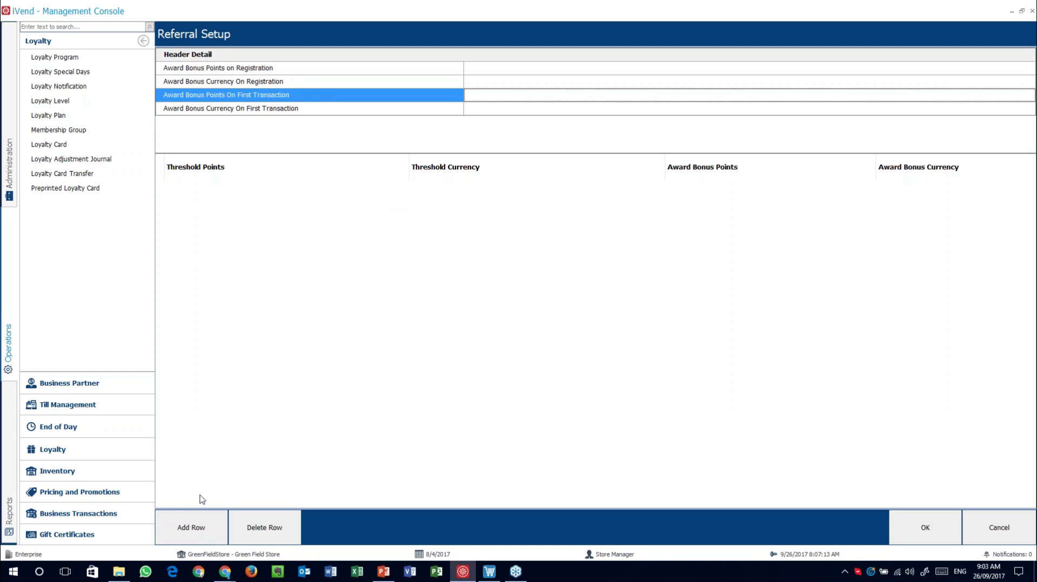
Try a new threshold row in the referral setup, and leave the setup and the loyalty program without saving
click(191, 522)
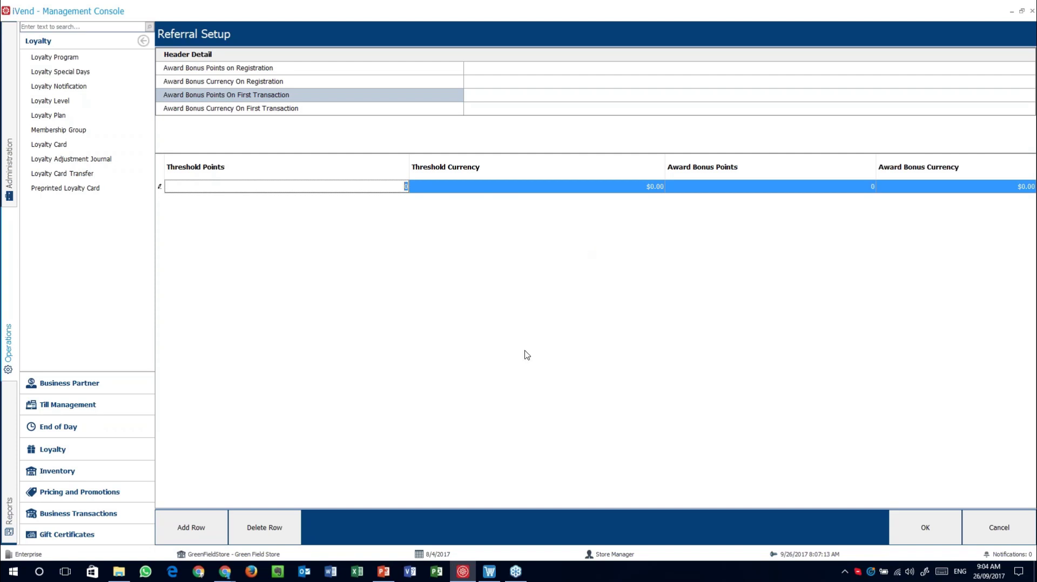
click(995, 526)
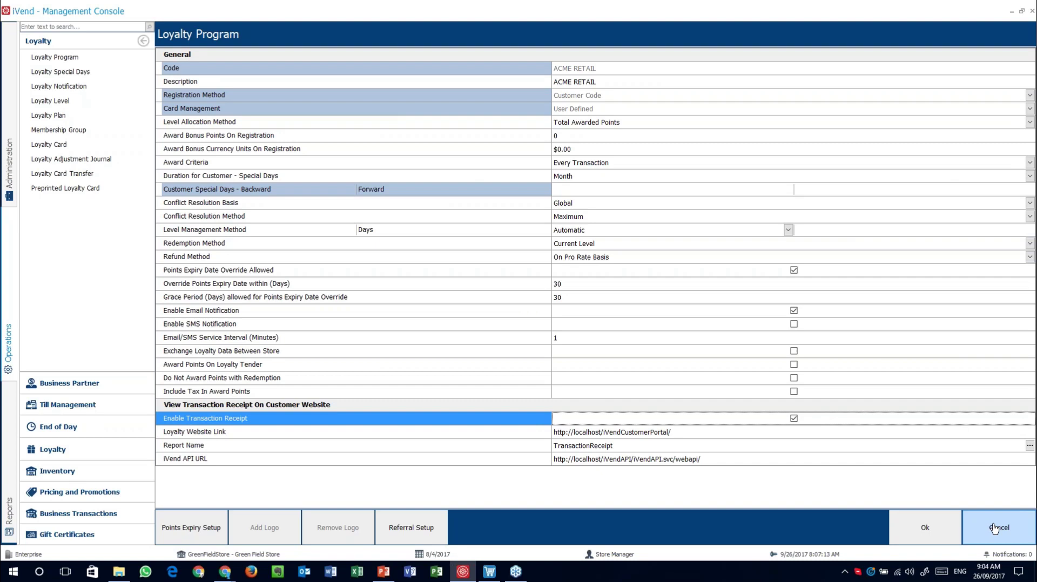
click(994, 528)
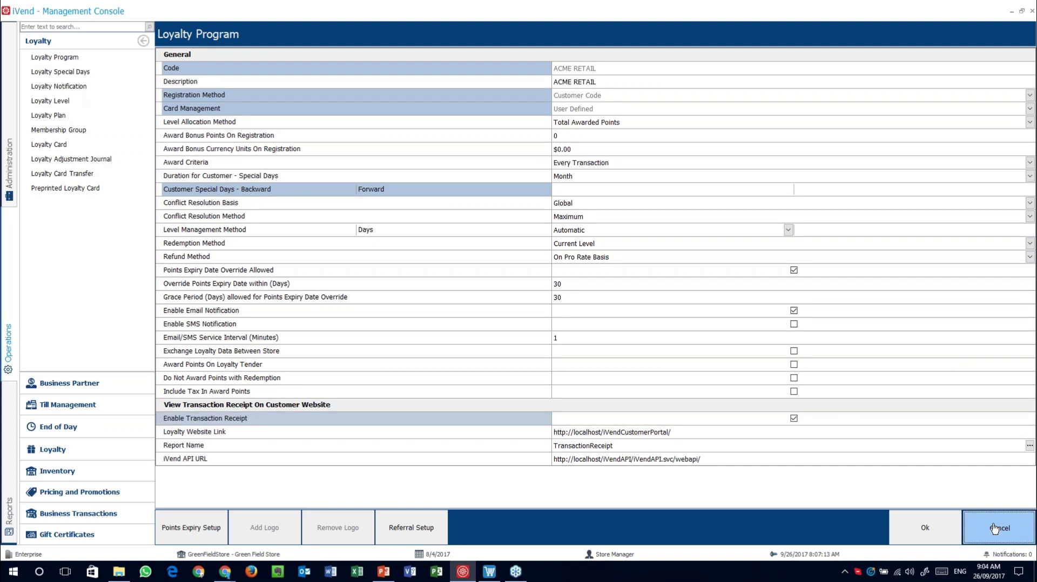
click(995, 528)
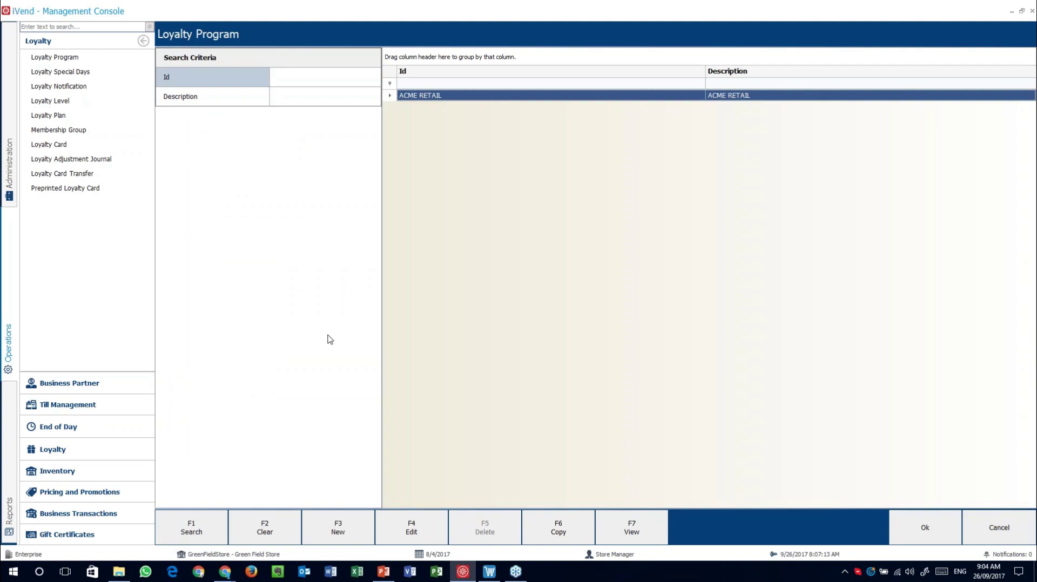
Switch to the PowerPoint presentation and view the Loyalty Plan slide
click(383, 572)
click(34, 186)
click(36, 222)
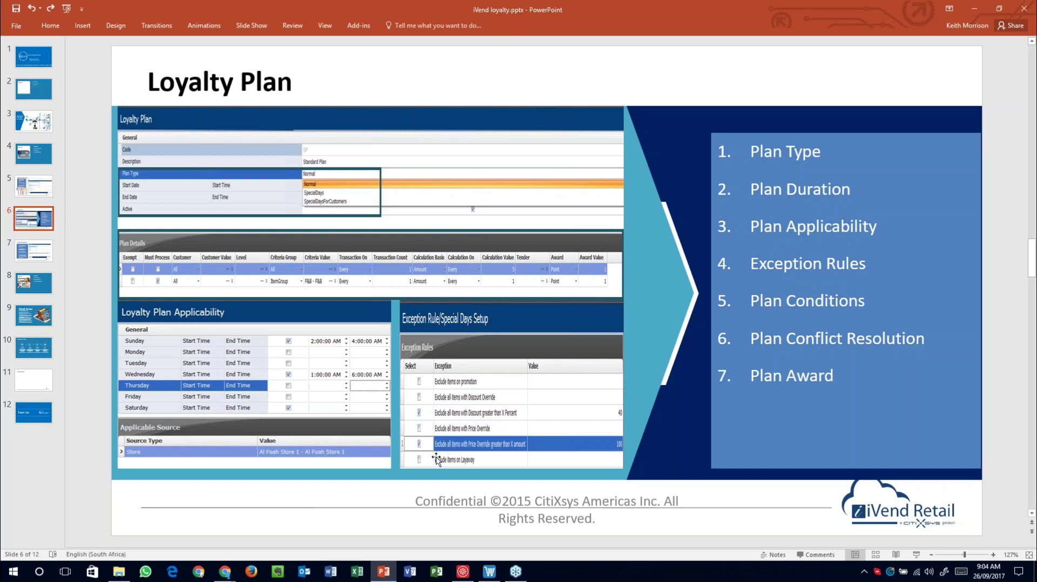
Switch back to the iVend Management Console and start a new loyalty special day for the ACME RETAIL program
click(463, 572)
click(1017, 534)
click(76, 72)
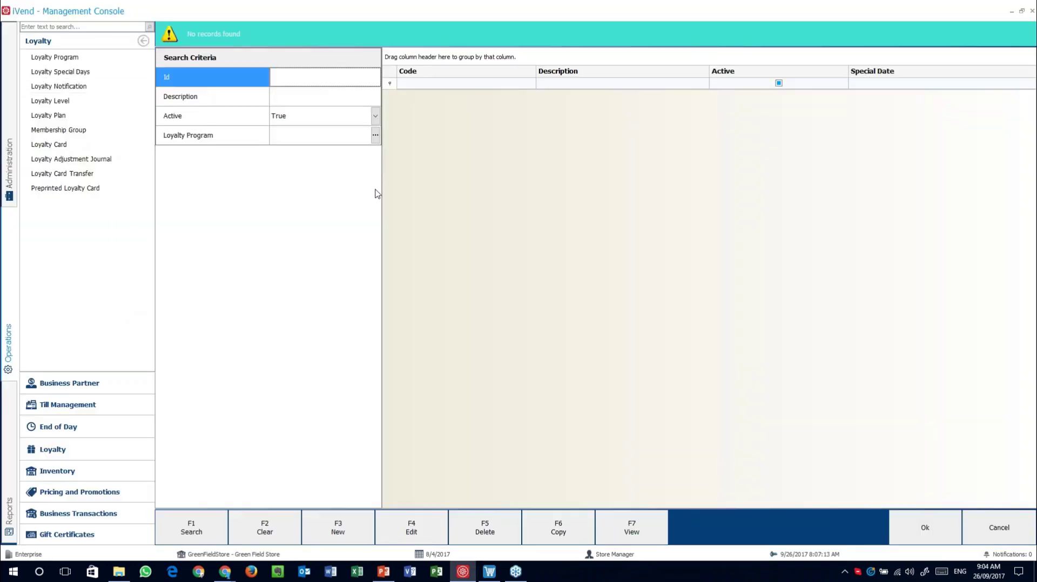
click(351, 525)
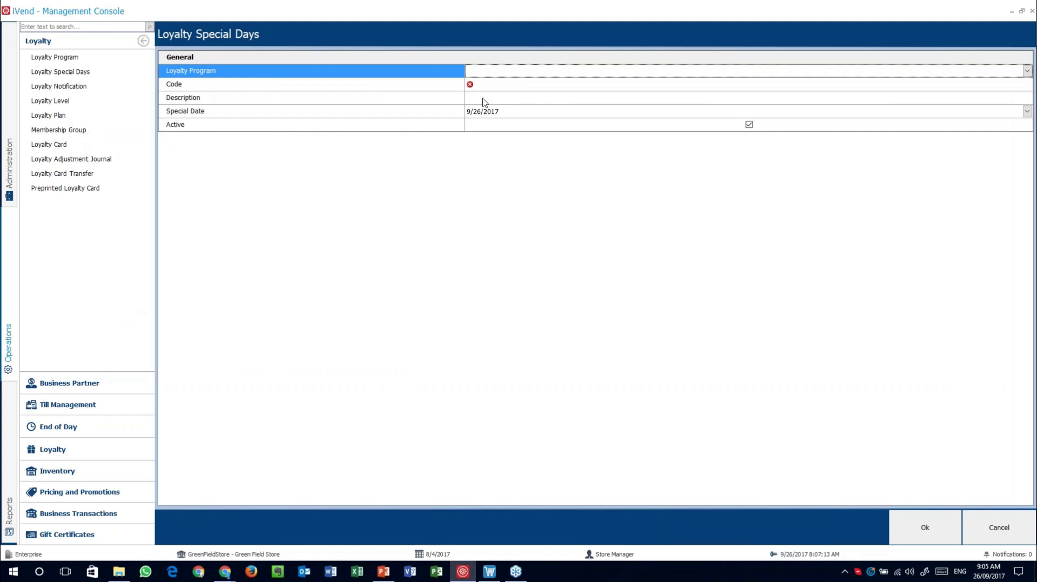
click(482, 71)
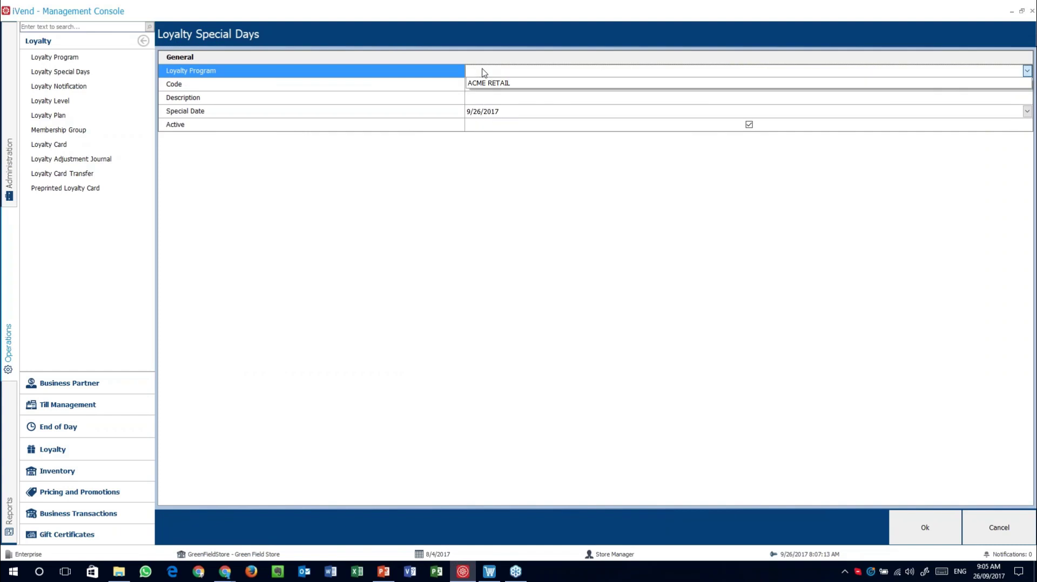
click(510, 83)
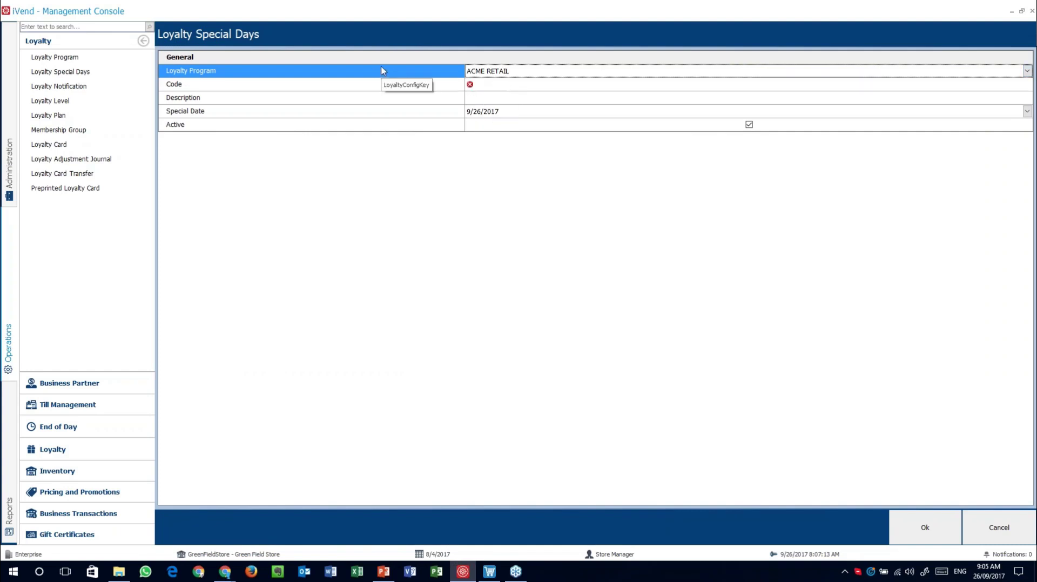
Enter code 01 and description Store Opening, select the special date field, and discard the new special day
click(494, 84)
text(01)
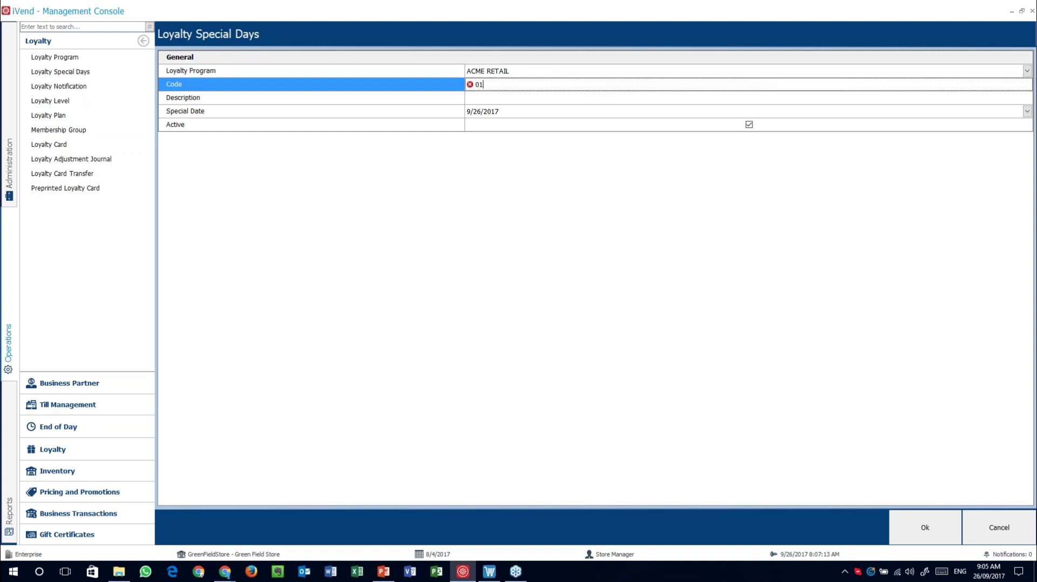
click(499, 98)
text(Store Opening)
click(558, 109)
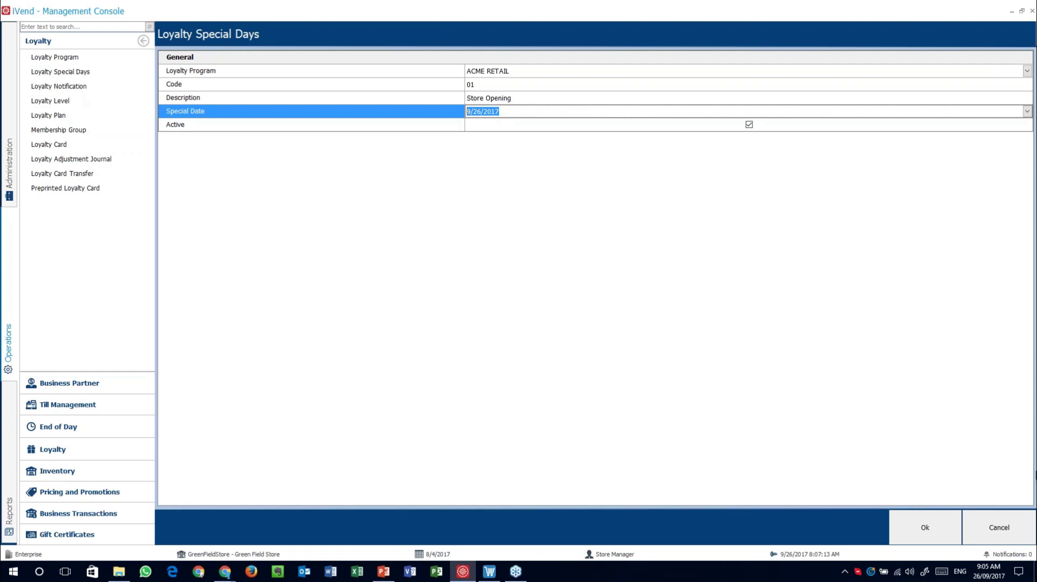
click(992, 529)
click(998, 527)
Search the business partner customers and open the record of an existing loyalty customer
click(81, 385)
click(46, 56)
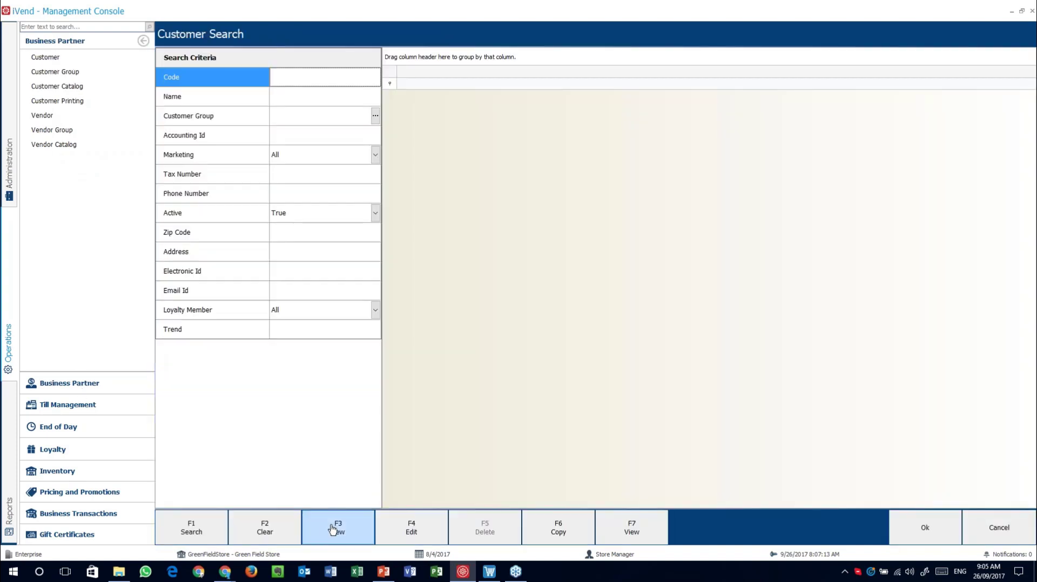
click(192, 528)
double_click(549, 158)
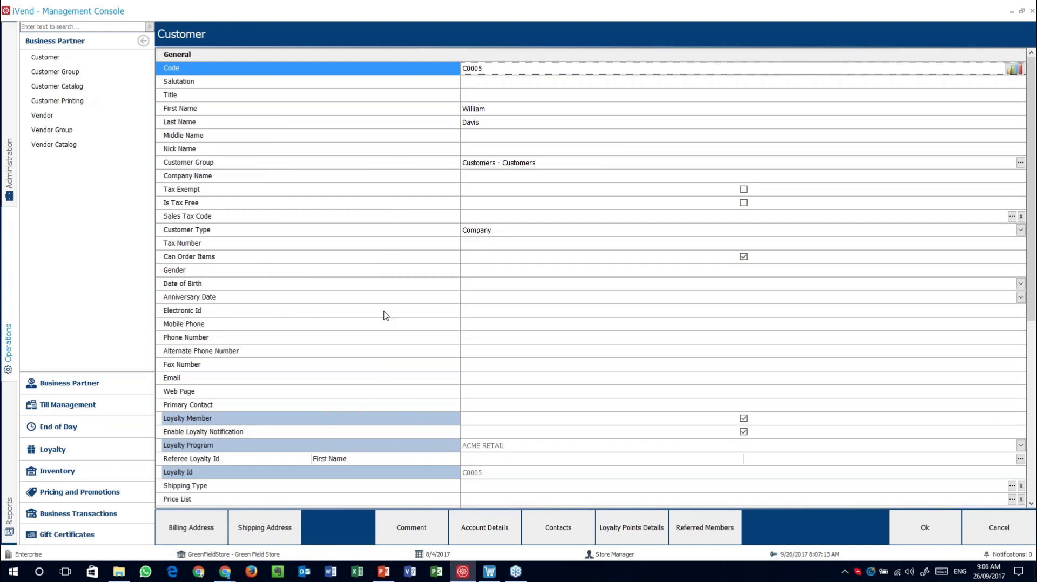
Examine the customer's date of birth and anniversary date fields and close the record and the customer search
click(392, 287)
click(505, 300)
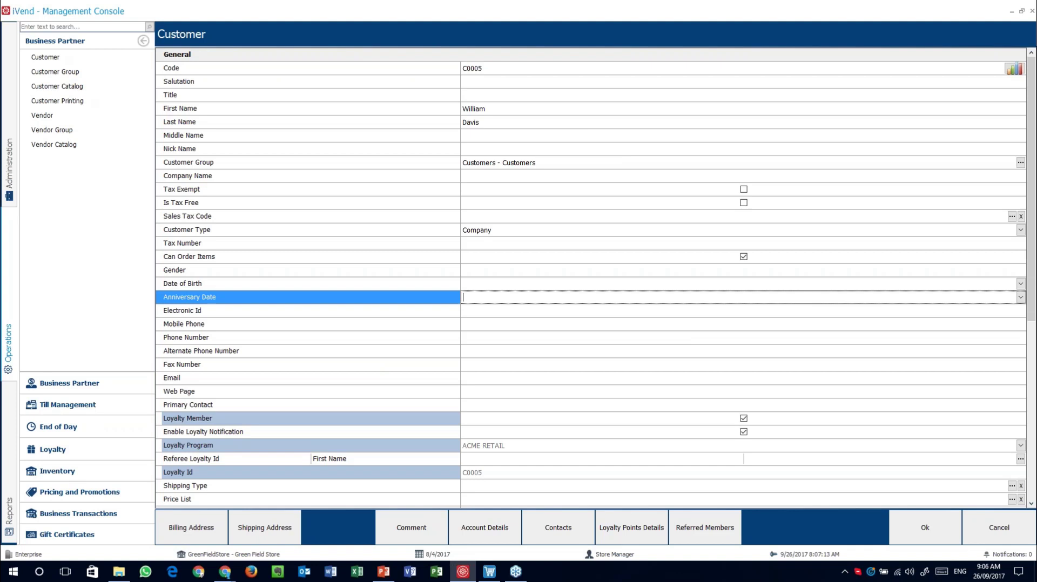
click(497, 286)
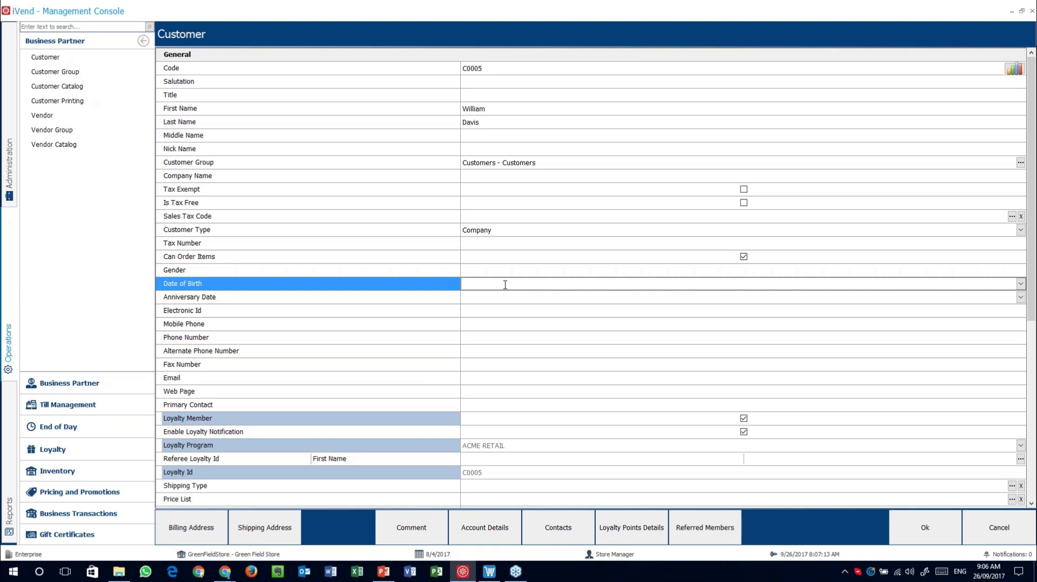
click(1000, 528)
click(1000, 528)
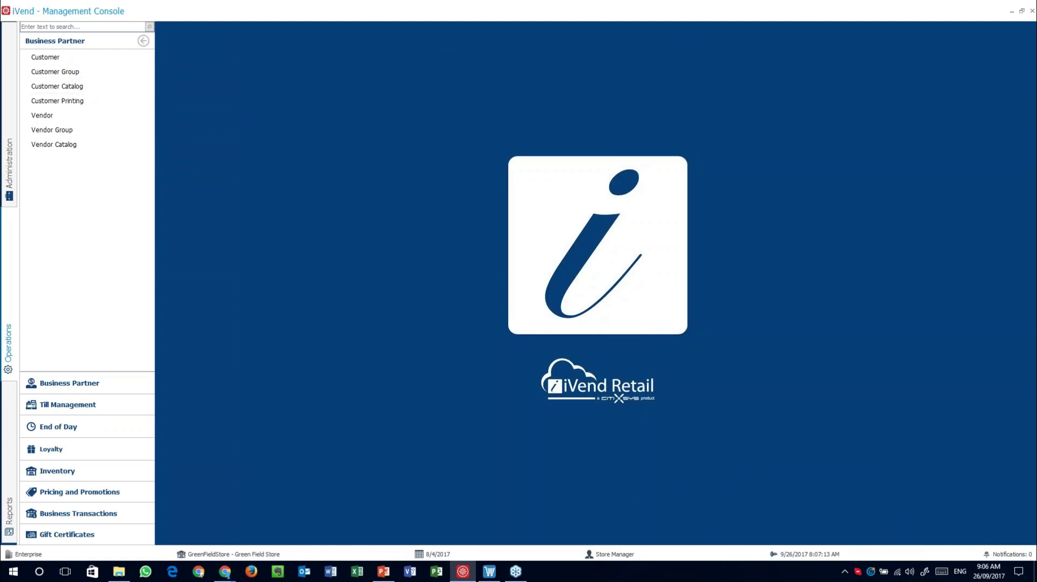
Open the UserCreation loyalty notification, examine its notification type, and close it without saving
click(89, 451)
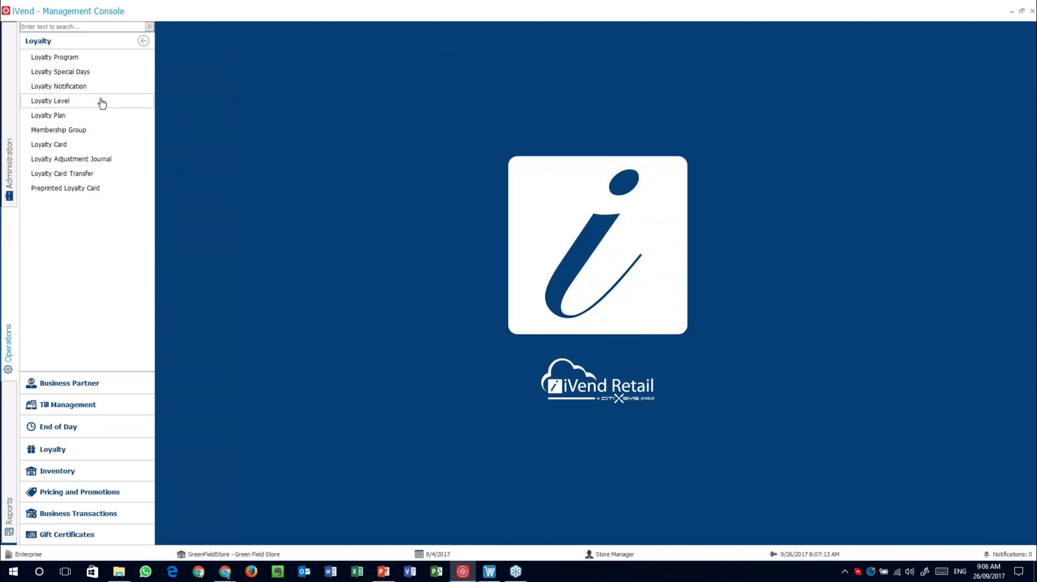
click(82, 87)
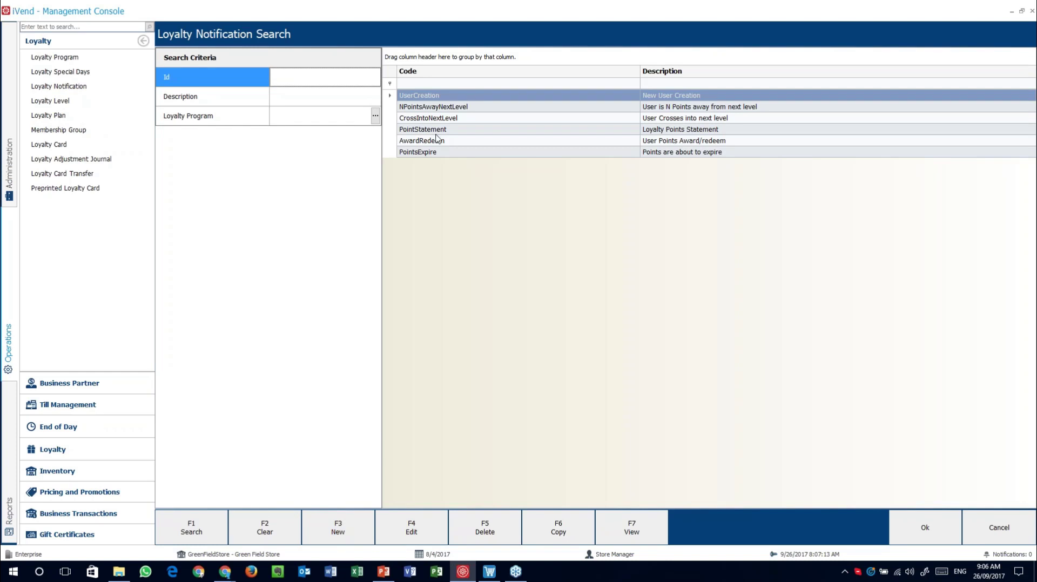
click(469, 96)
double_click(425, 94)
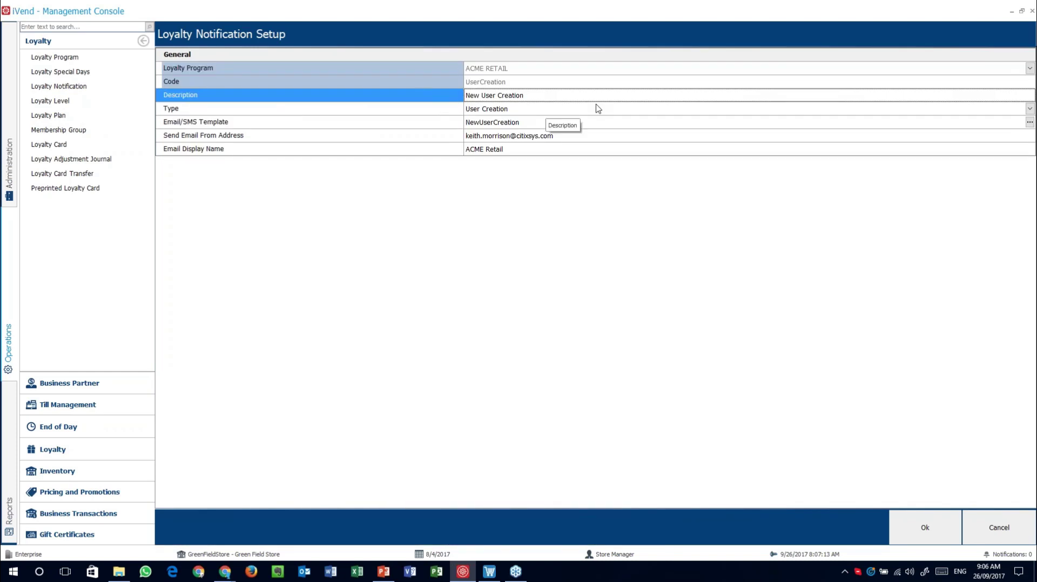
click(564, 110)
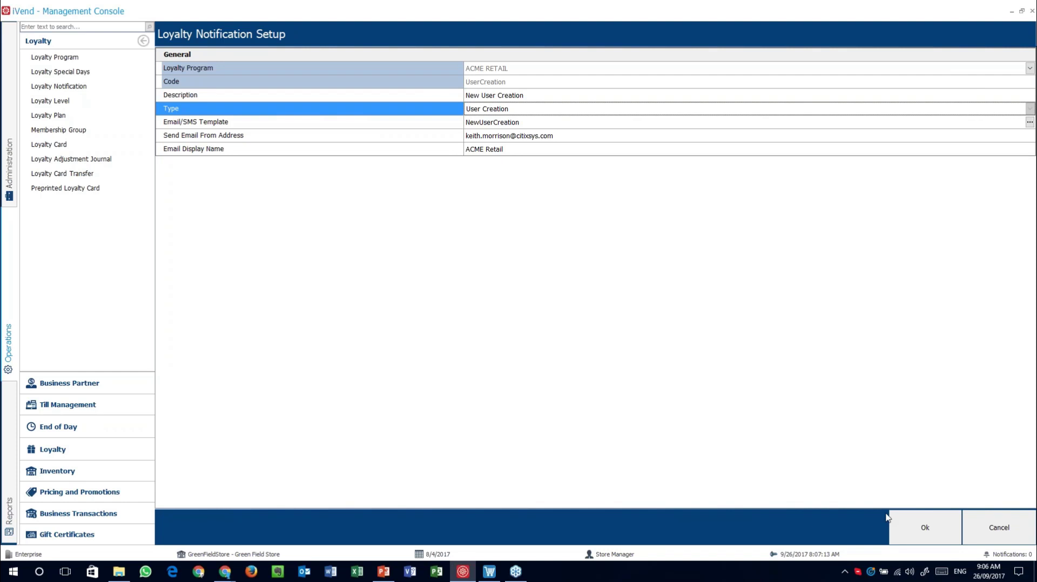
click(998, 527)
Start a new loyalty notification to examine the available notification types, and cancel it
click(339, 528)
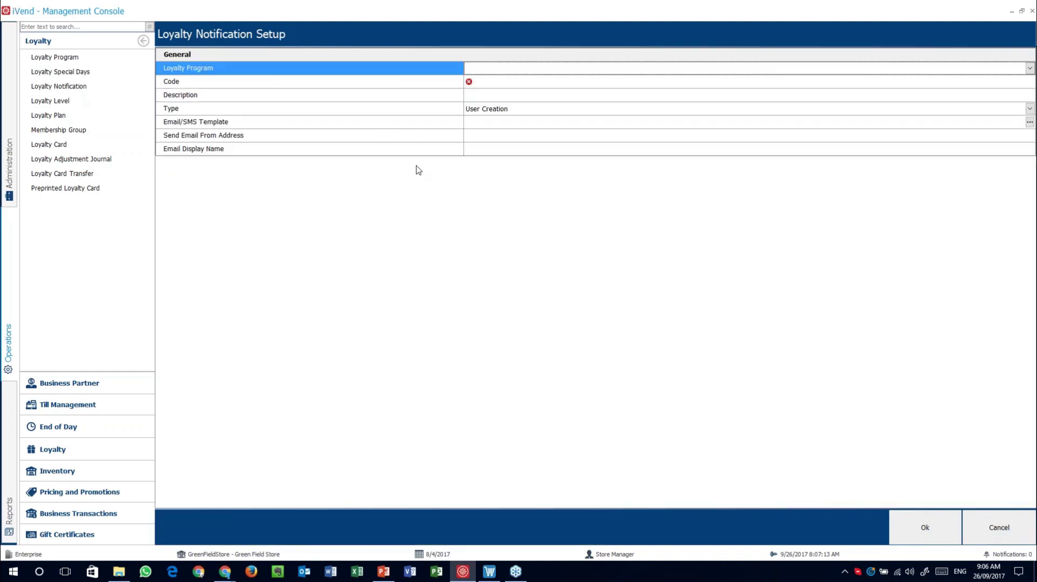
click(535, 108)
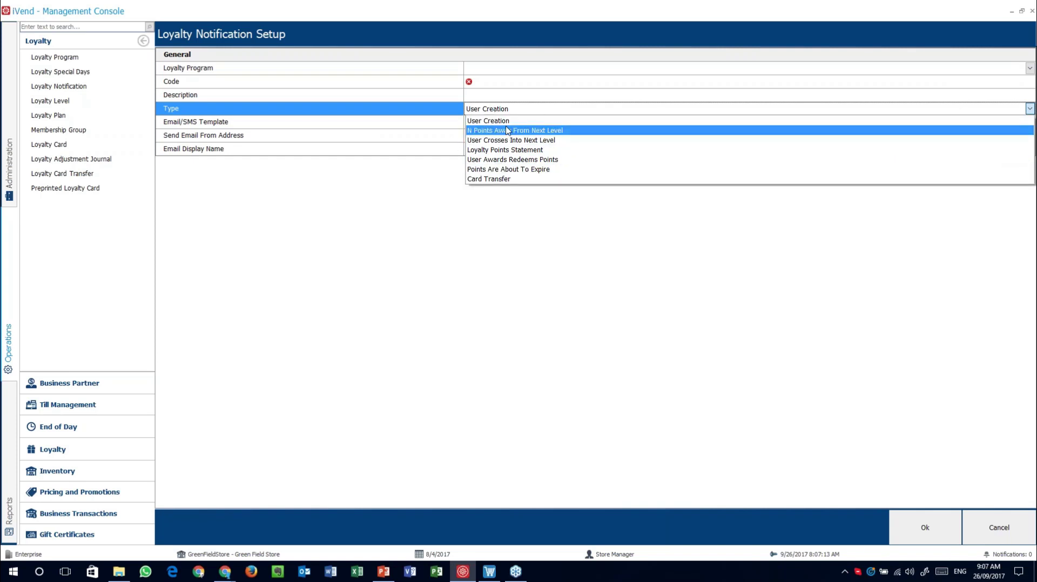
click(1011, 537)
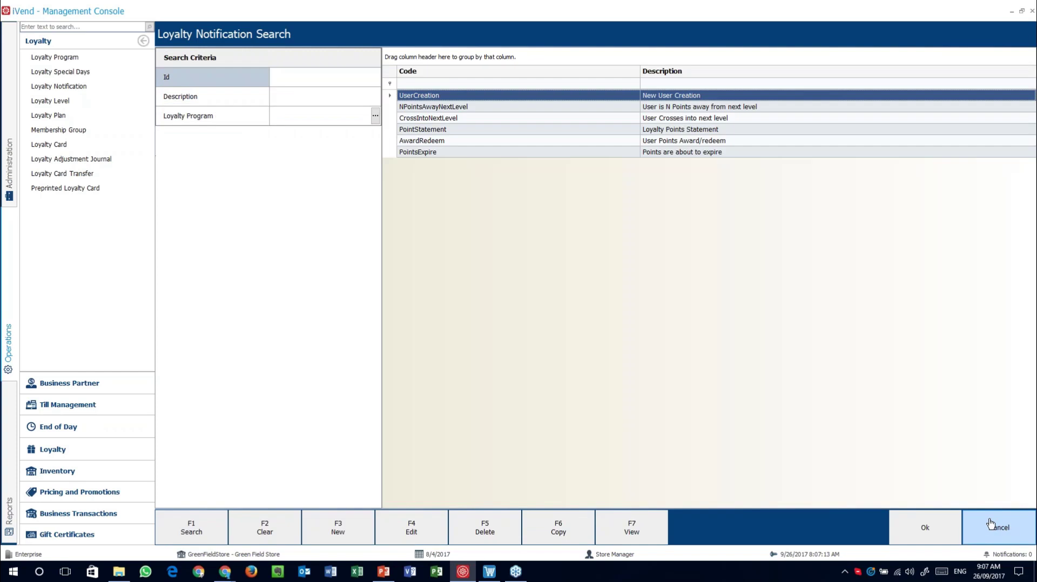
Reopen the UserCreation notification and examine its type, email/SMS template and sender address fields
double_click(480, 97)
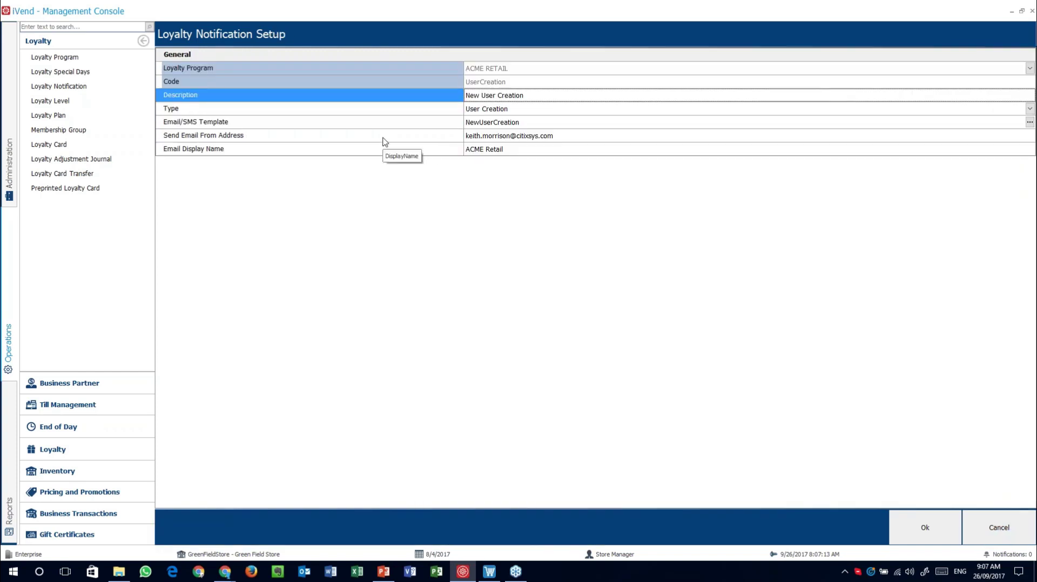
click(374, 124)
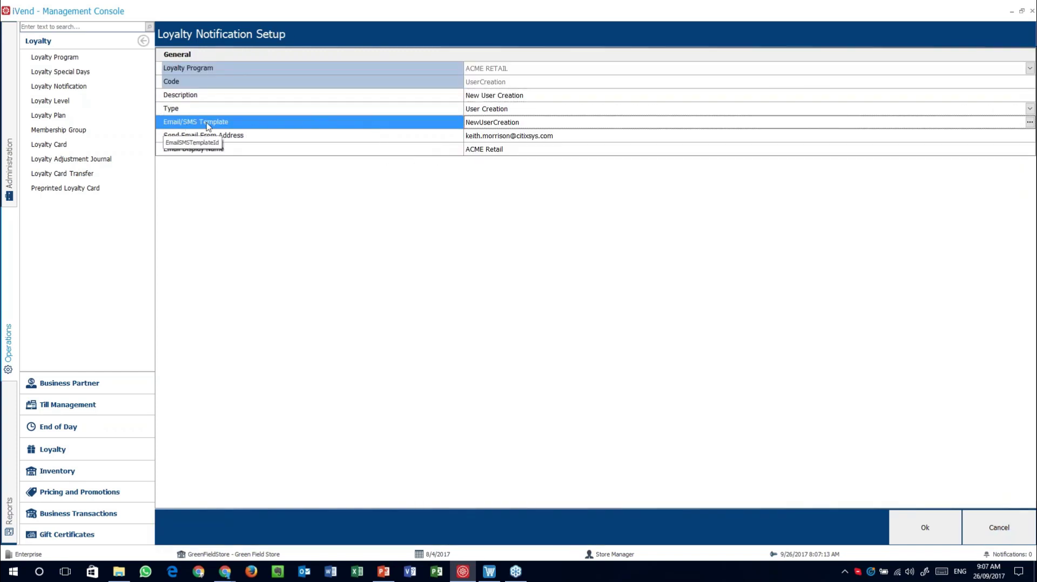
click(251, 111)
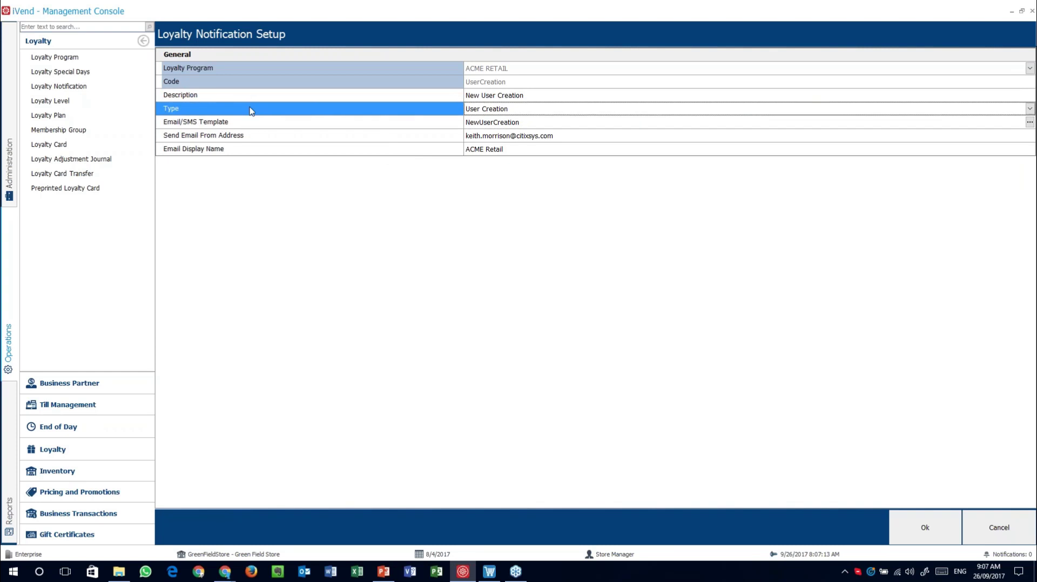
click(247, 124)
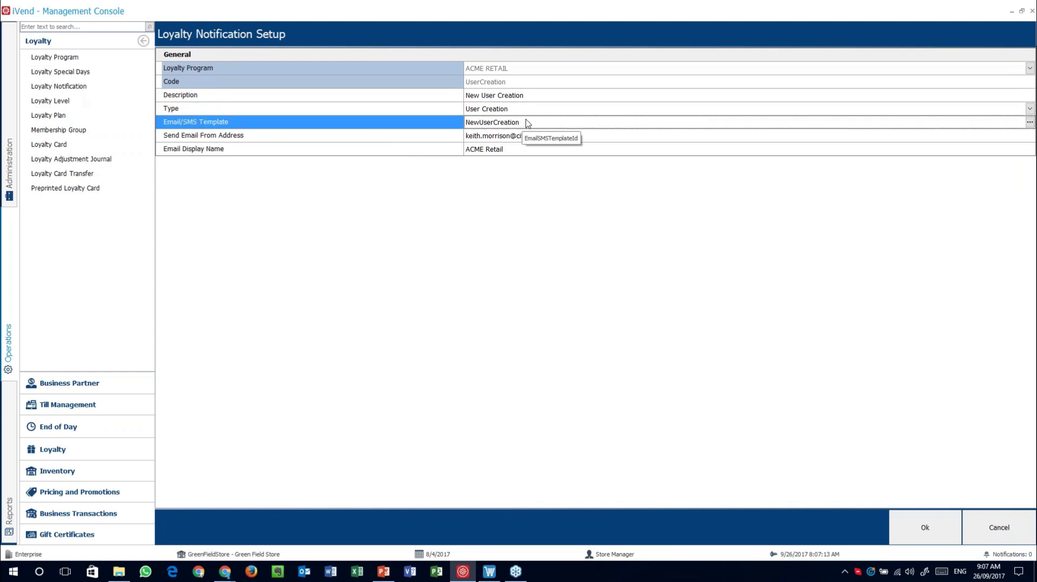
click(377, 138)
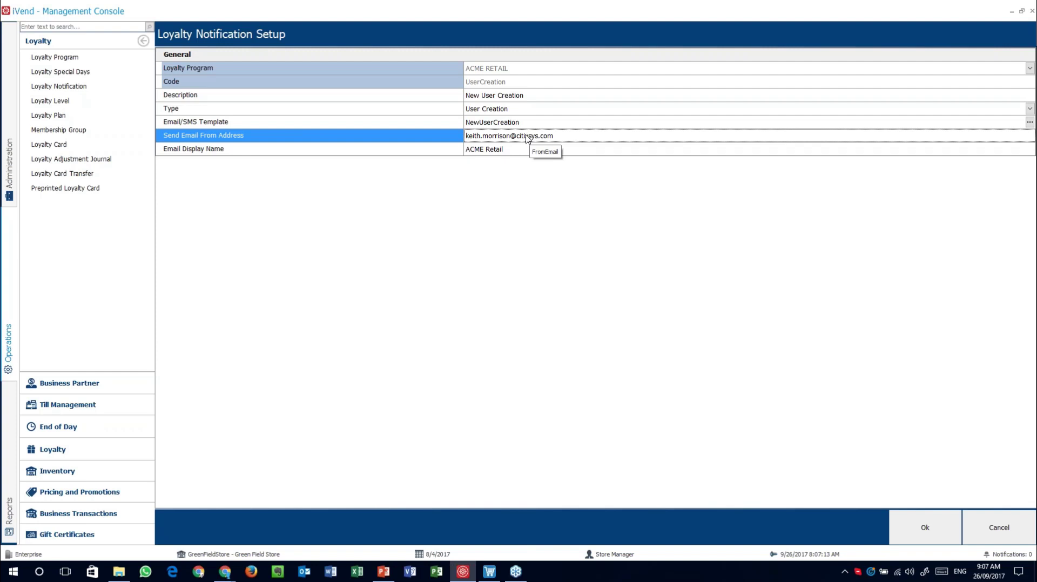
Examine the notification's email display name, and close the record and the loyalty notification search without saving
click(355, 150)
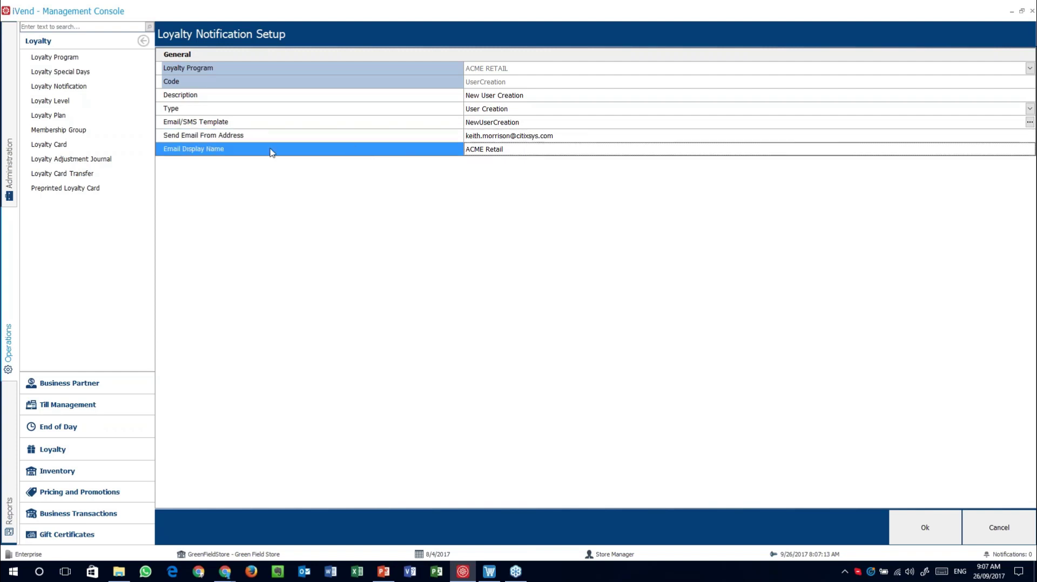
click(522, 148)
click(1010, 530)
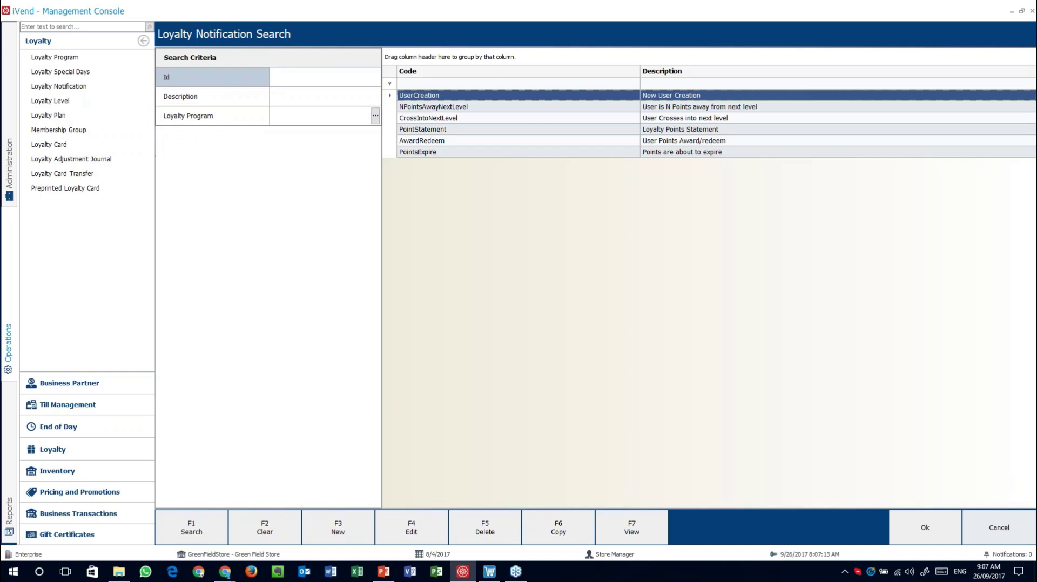
click(1010, 528)
Open the NewUserCreation email/SMS template from the application setup in Administration
click(14, 175)
click(98, 405)
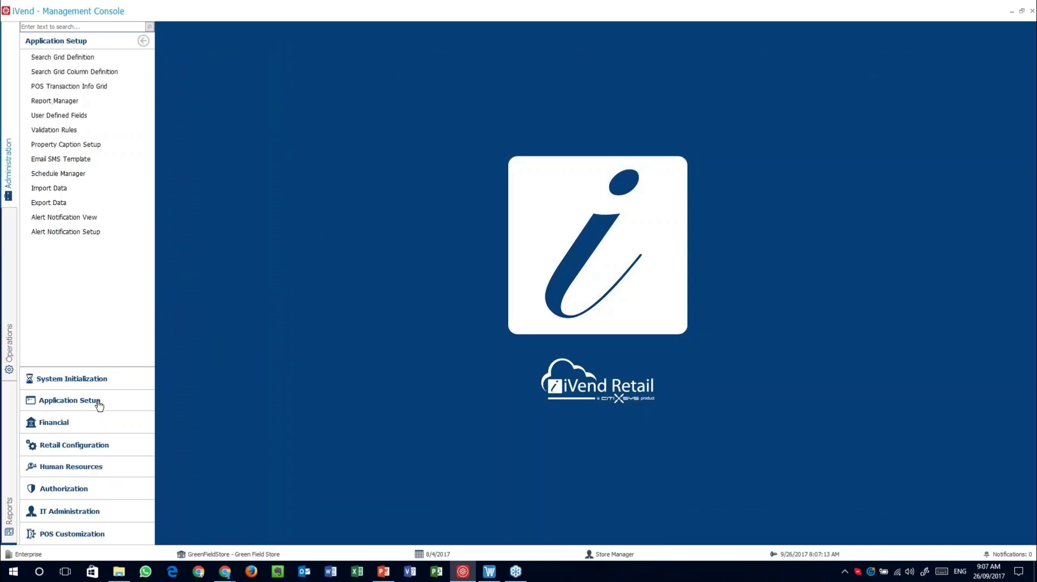
click(38, 159)
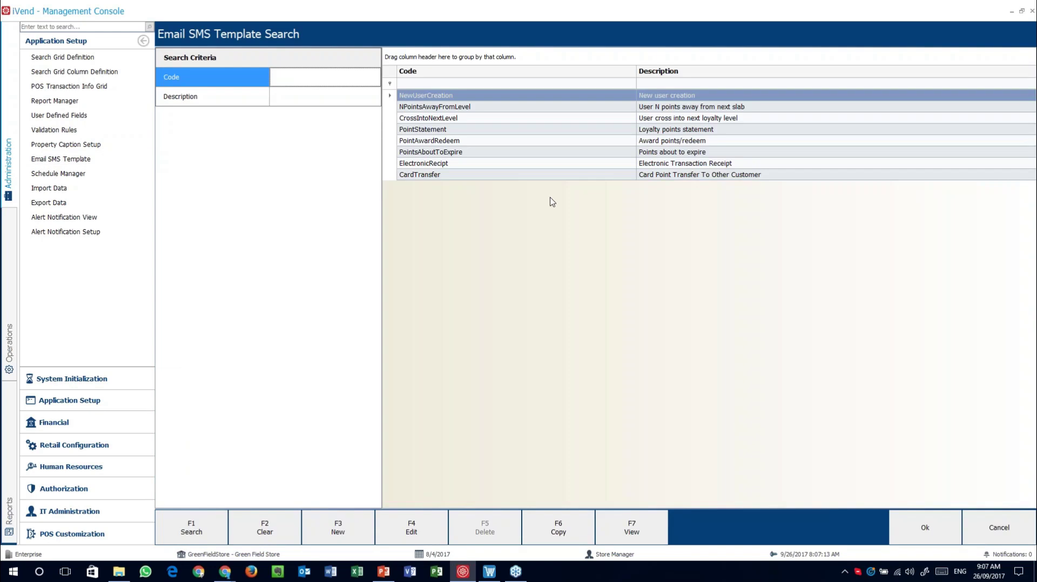
click(481, 97)
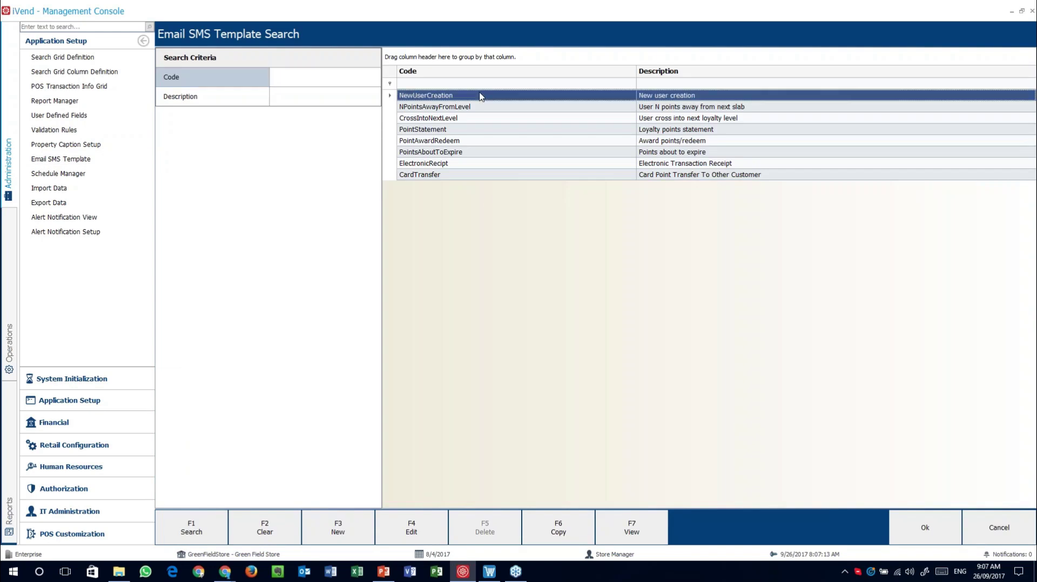
double_click(481, 96)
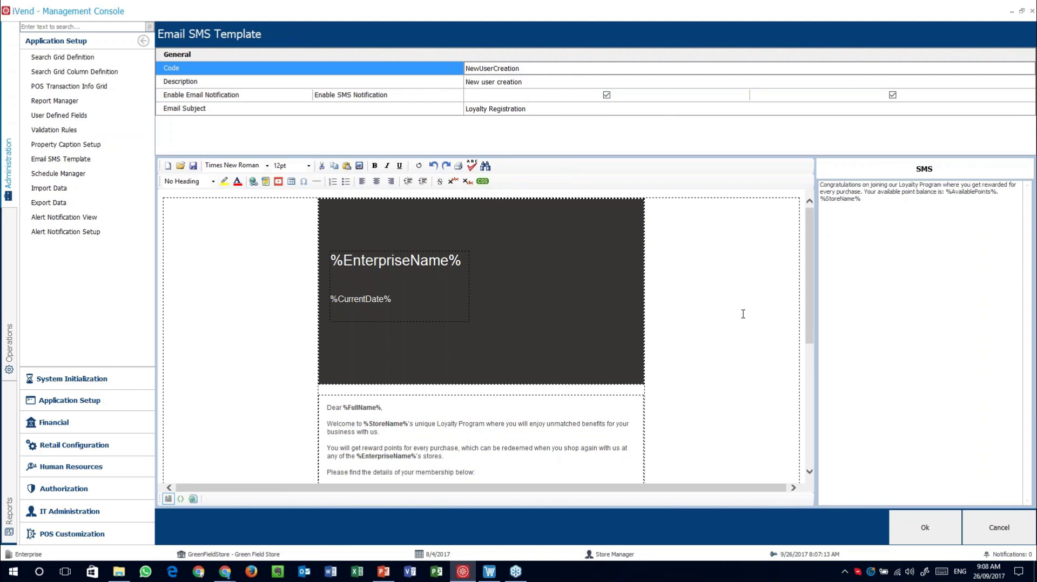
Examine the template's email body, its available placeholder variables and SMS text, and close the template and its search without saving
scroll(696, 271, down, 2)
scroll(692, 246, down, 3)
right_click(691, 245)
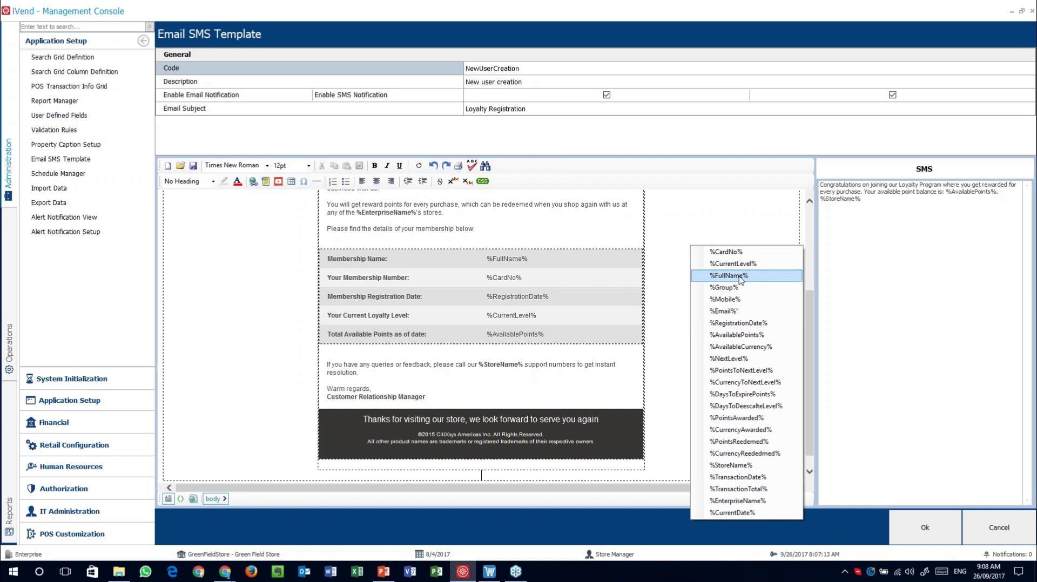
click(664, 343)
click(666, 341)
scroll(670, 324, up, 3)
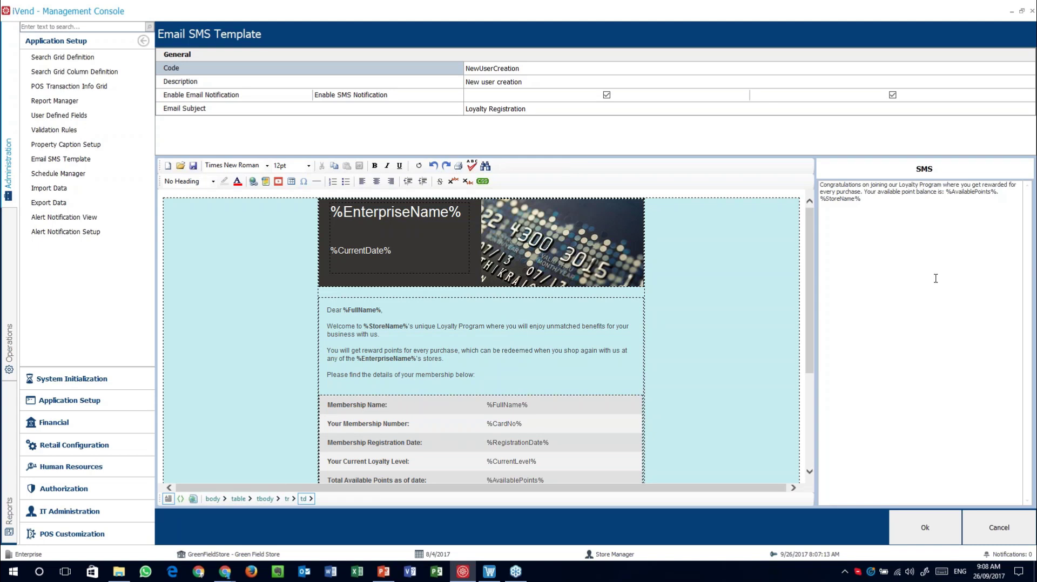
click(999, 528)
click(999, 528)
Open the loyalty level list in Operations and examine the Bronze level's minimum value and points conversion factor
click(7, 308)
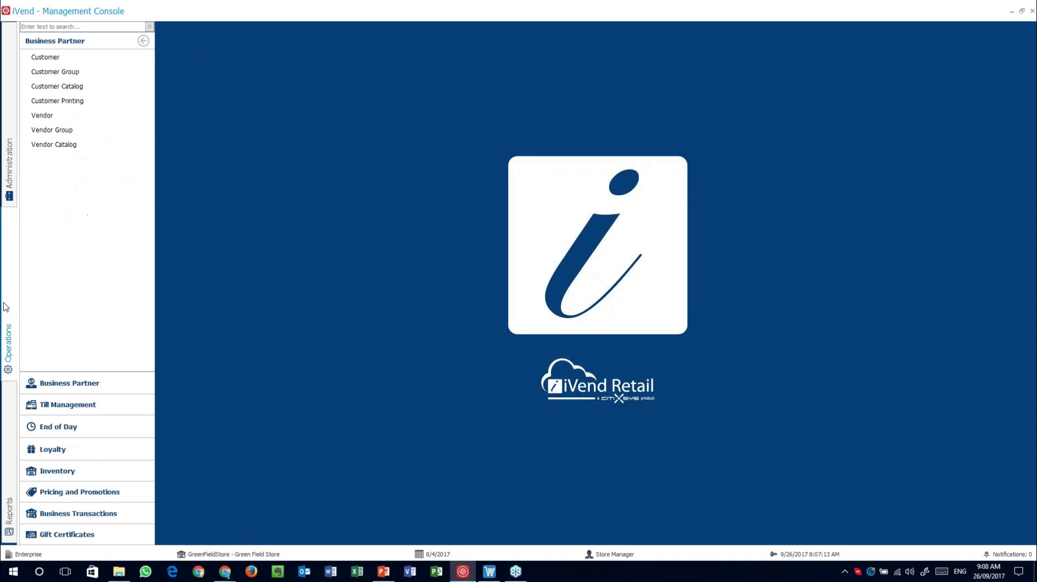
click(57, 452)
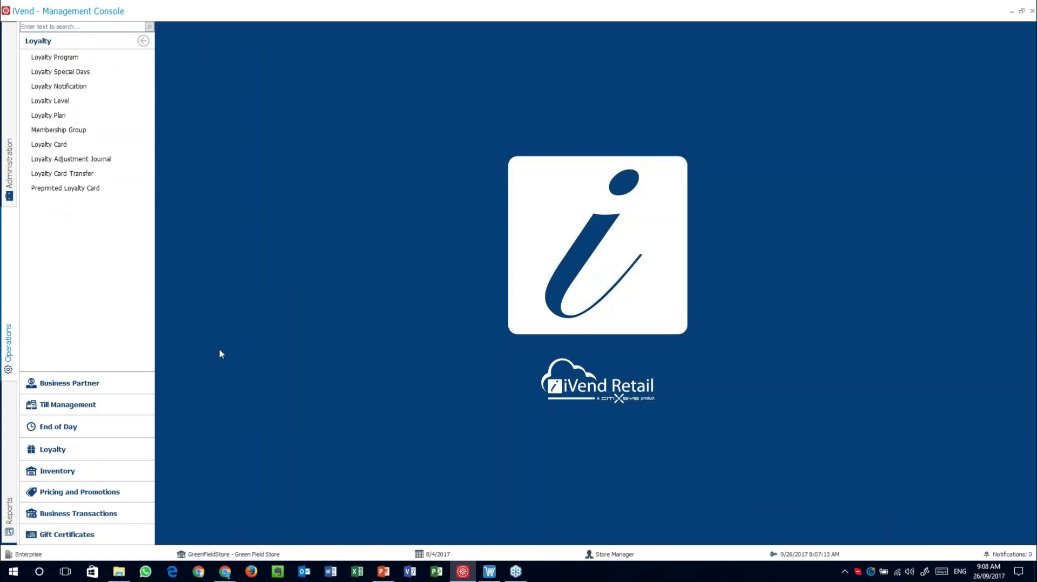
click(59, 101)
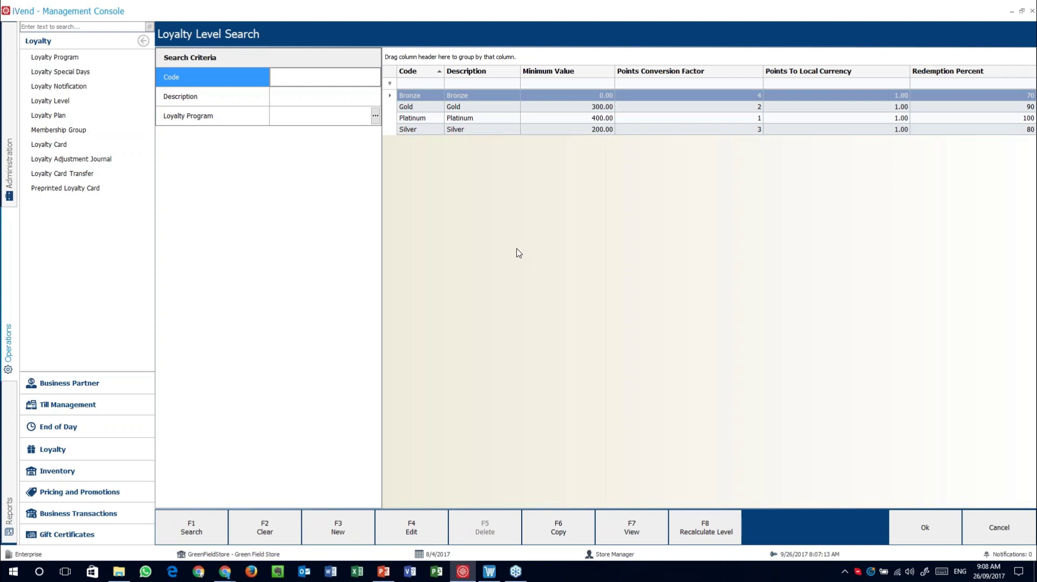
click(452, 96)
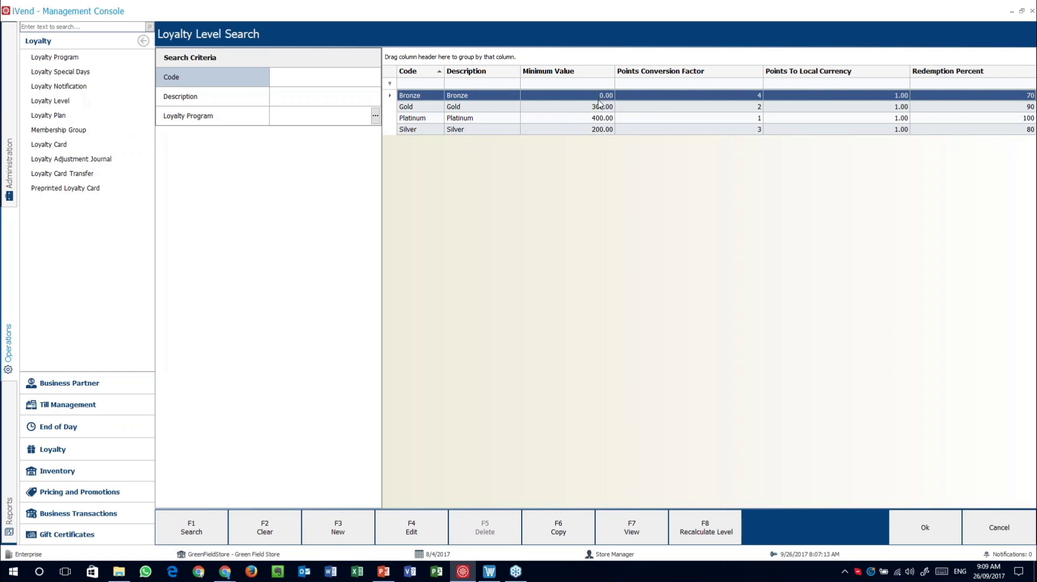
click(452, 98)
click(741, 100)
Sort the loyalty levels by minimum value and compare the Silver, Gold and Platinum points conversion factors
click(523, 72)
click(409, 108)
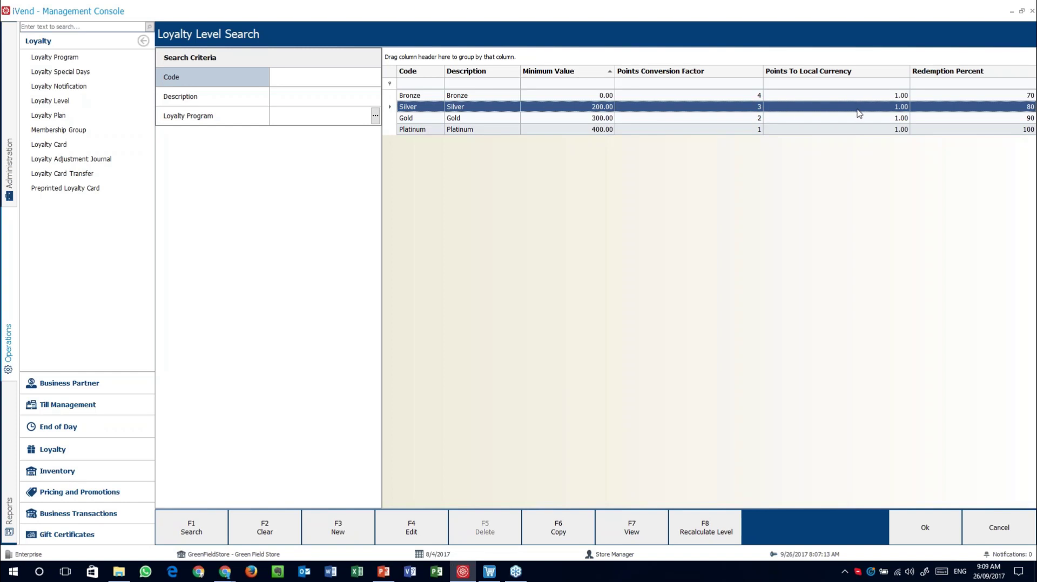
click(754, 120)
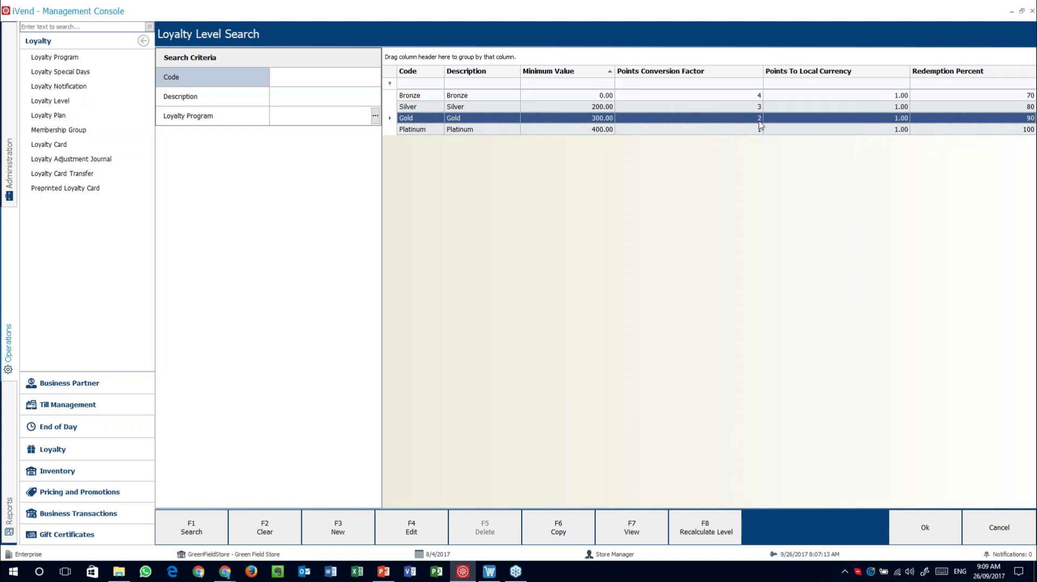
click(739, 134)
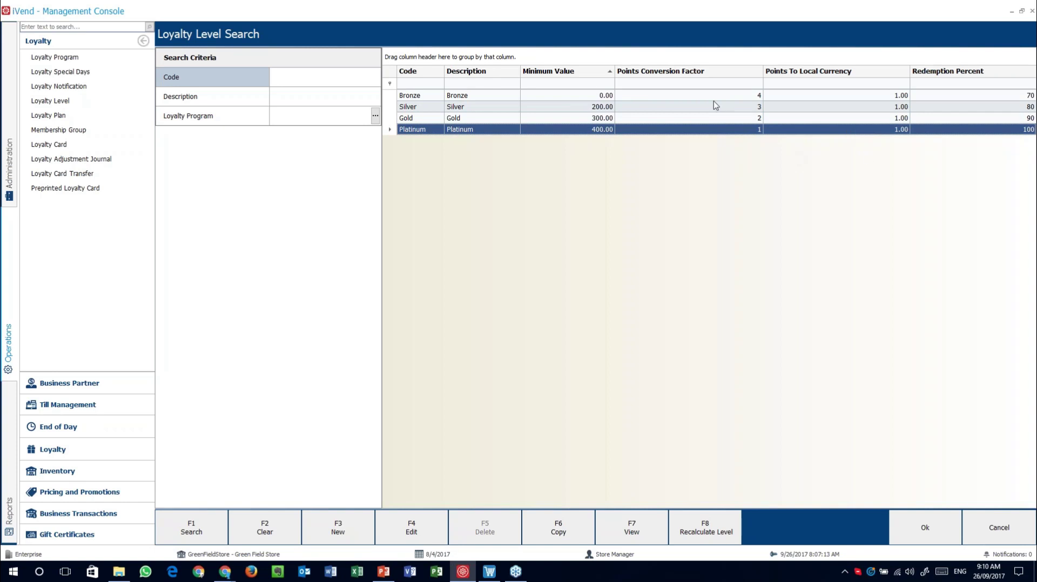
Compare the redemption percentages of the Bronze, Silver, Gold and Platinum loyalty levels
click(997, 99)
click(997, 107)
click(997, 118)
click(998, 130)
click(974, 97)
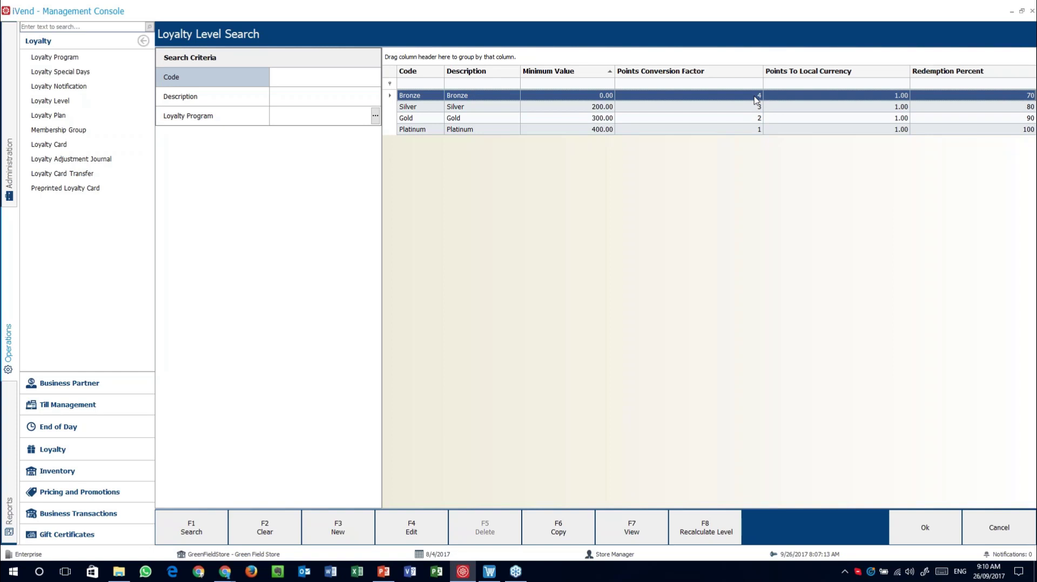
click(947, 111)
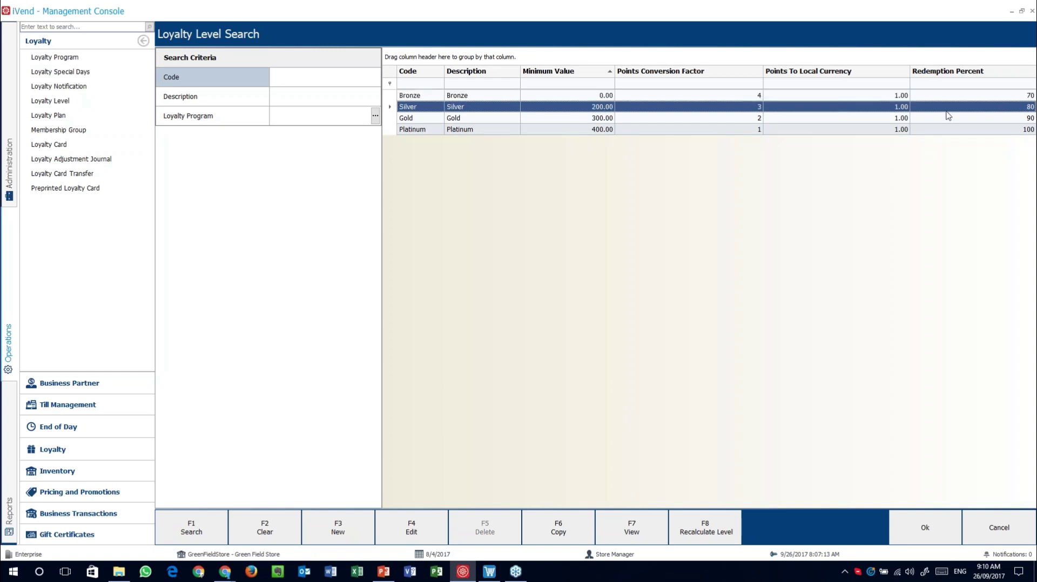
click(1027, 119)
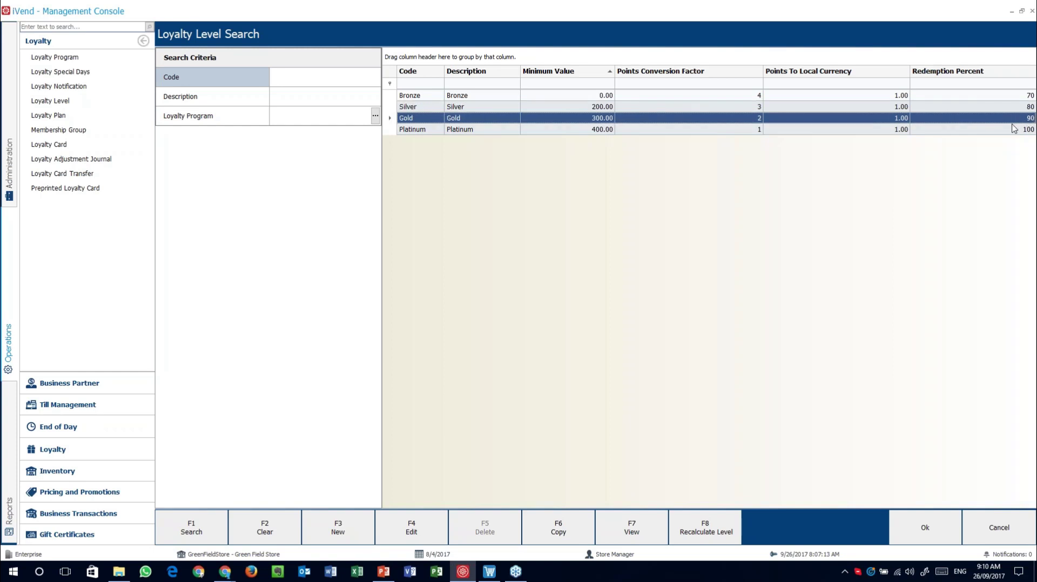
click(1018, 130)
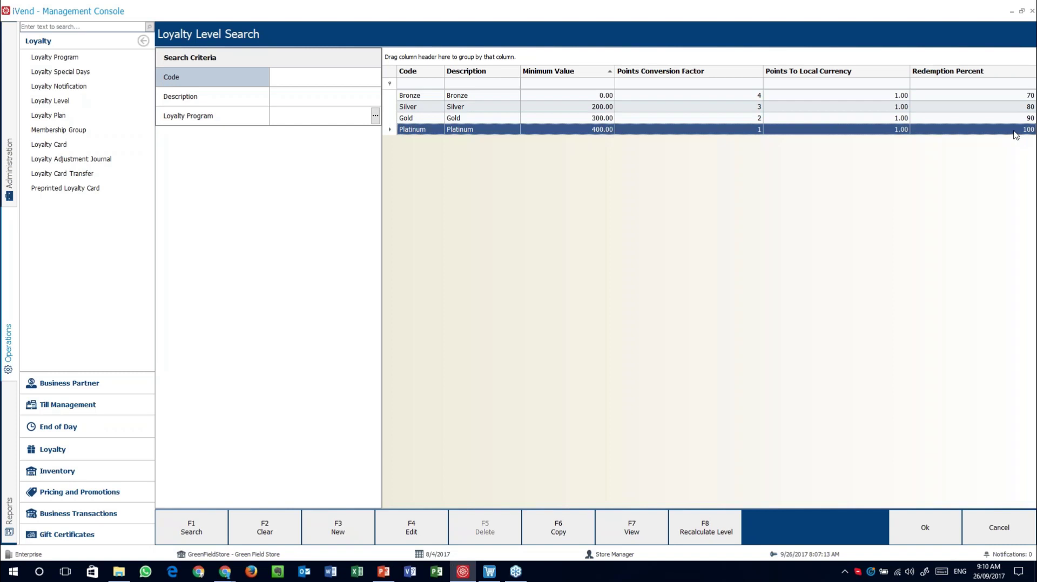
click(1021, 97)
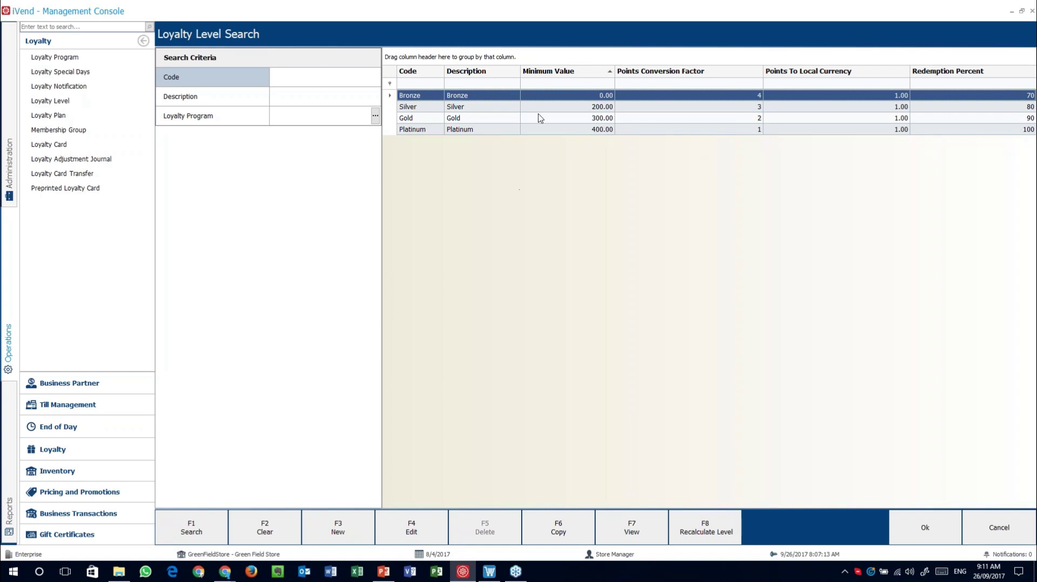
Open the Bronze loyalty level to examine its settings, and close it and the level search without saving
click(543, 86)
double_click(543, 95)
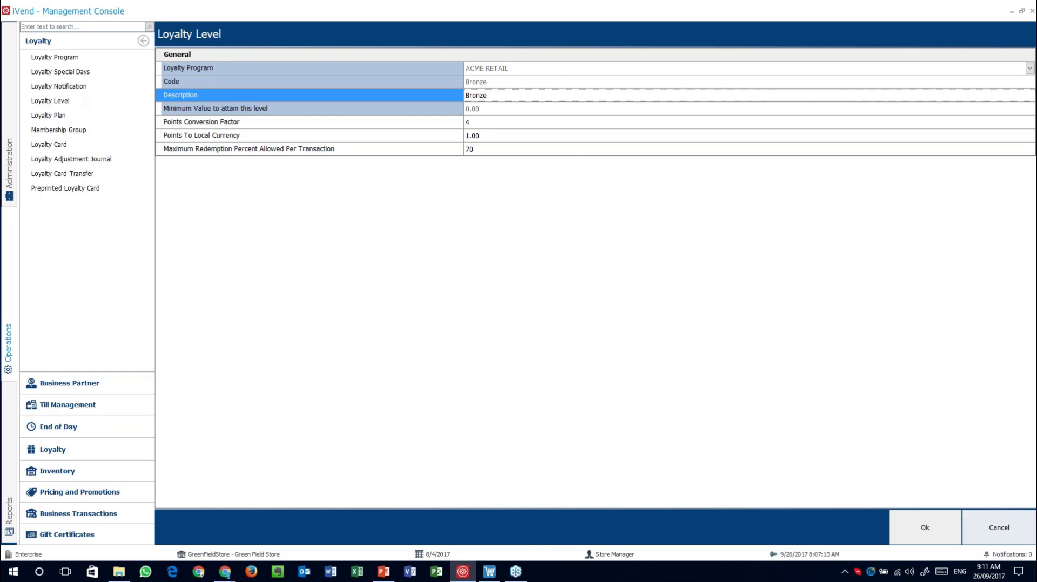
click(999, 528)
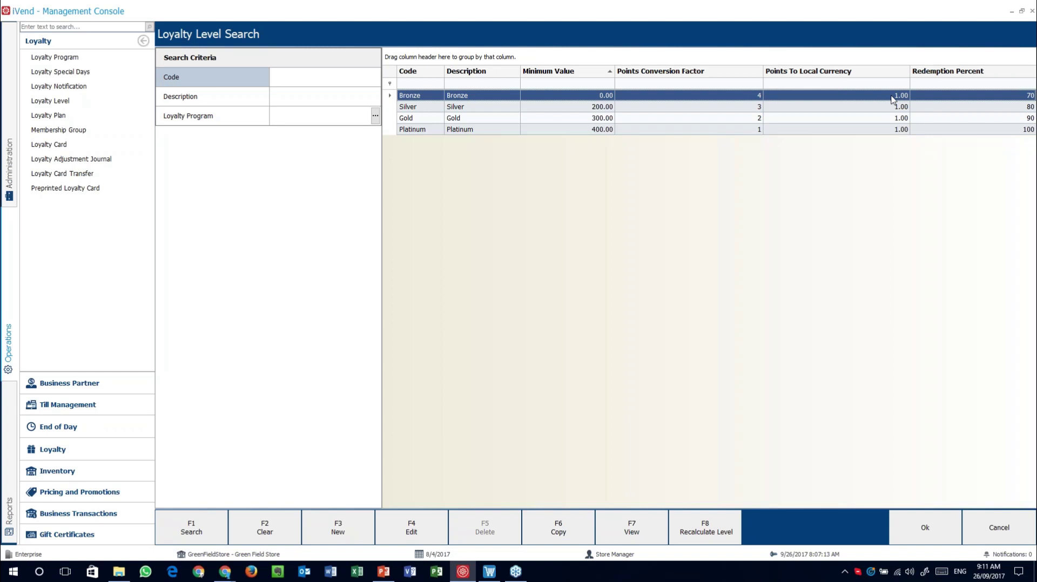
click(1010, 535)
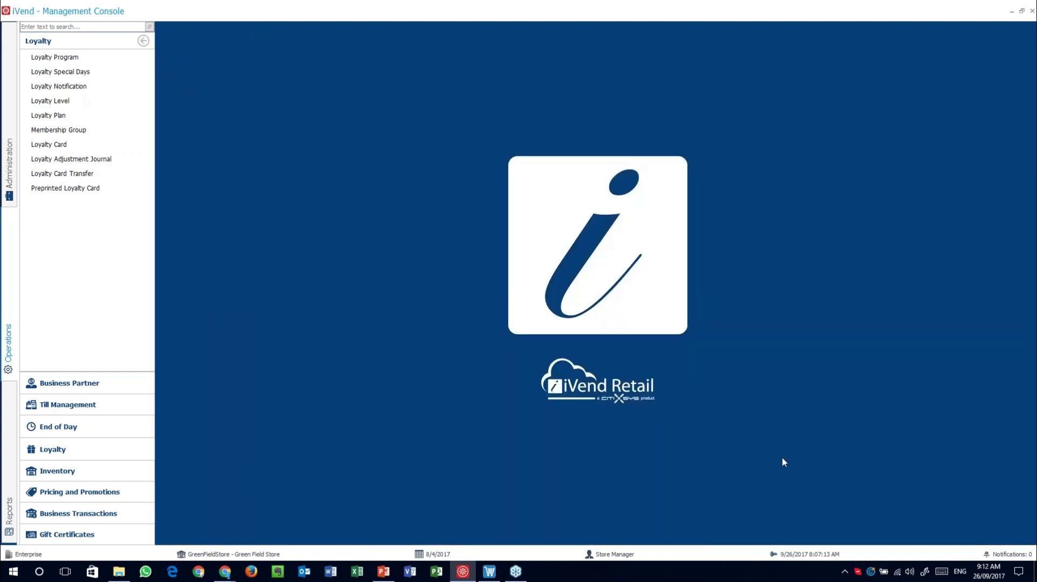
Open the Basic Plan loyalty plan and examine its loyalty program and description
click(59, 116)
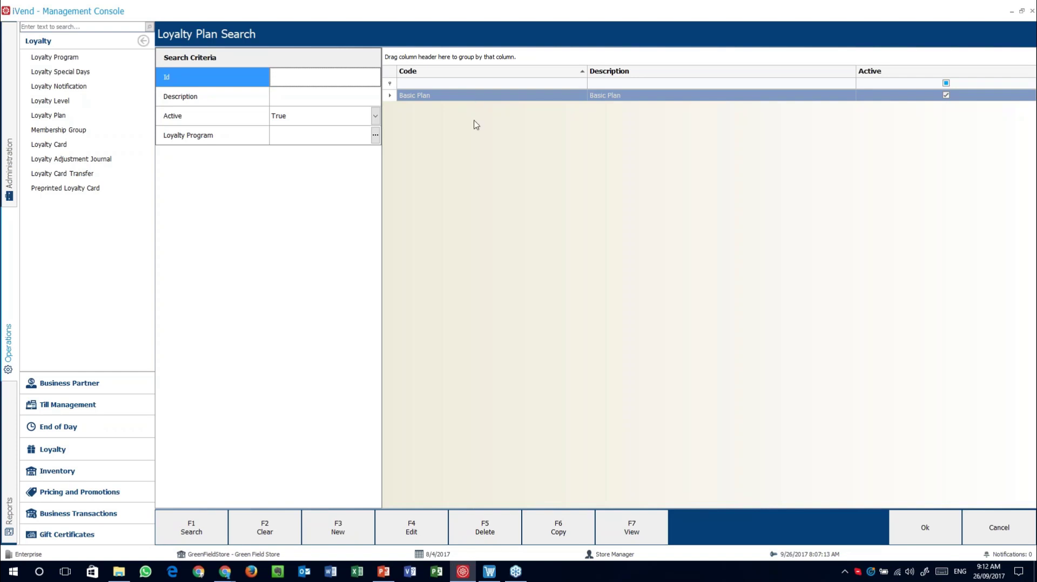
click(469, 106)
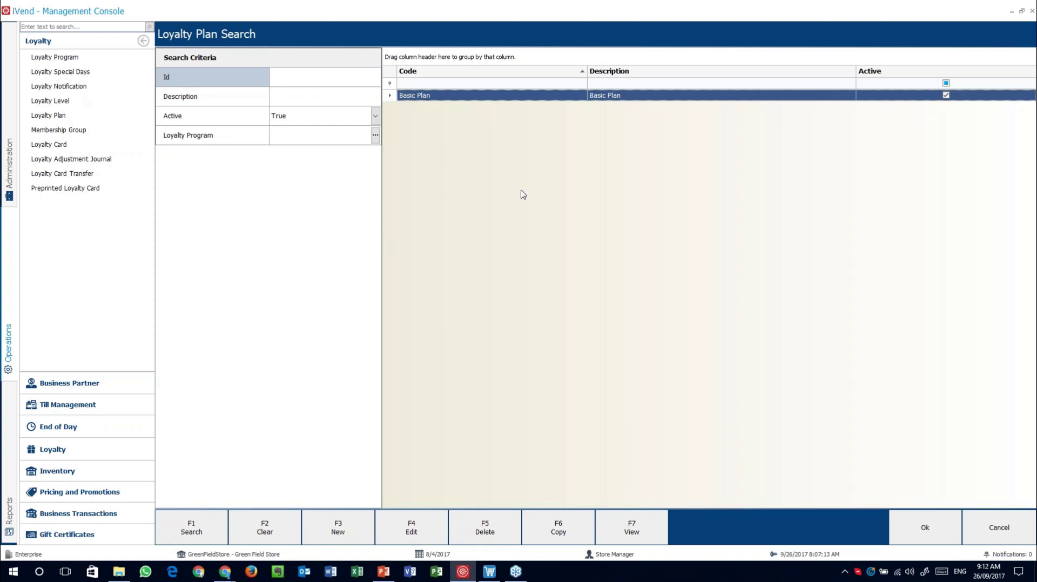
double_click(461, 98)
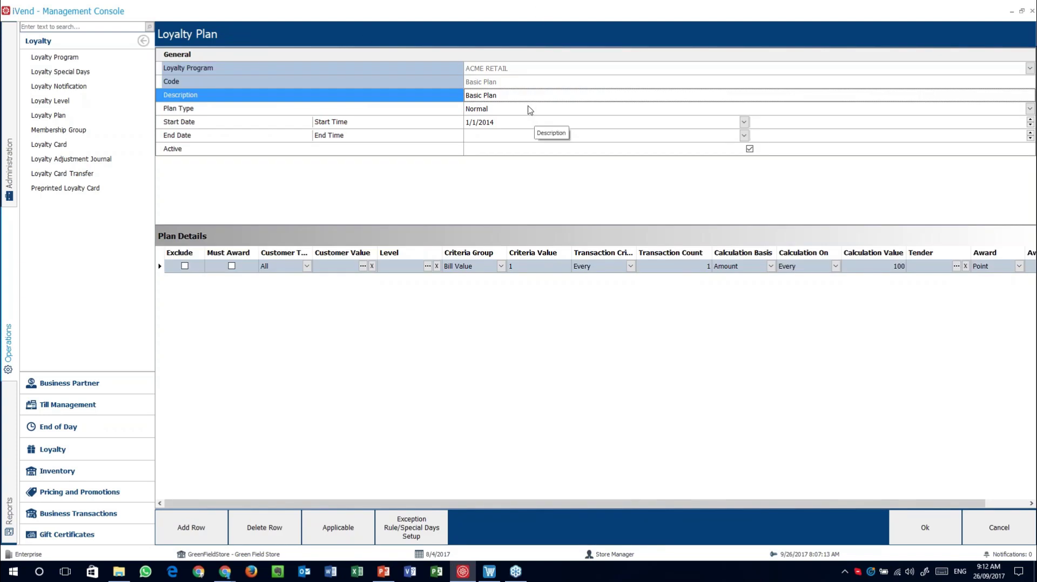
click(449, 69)
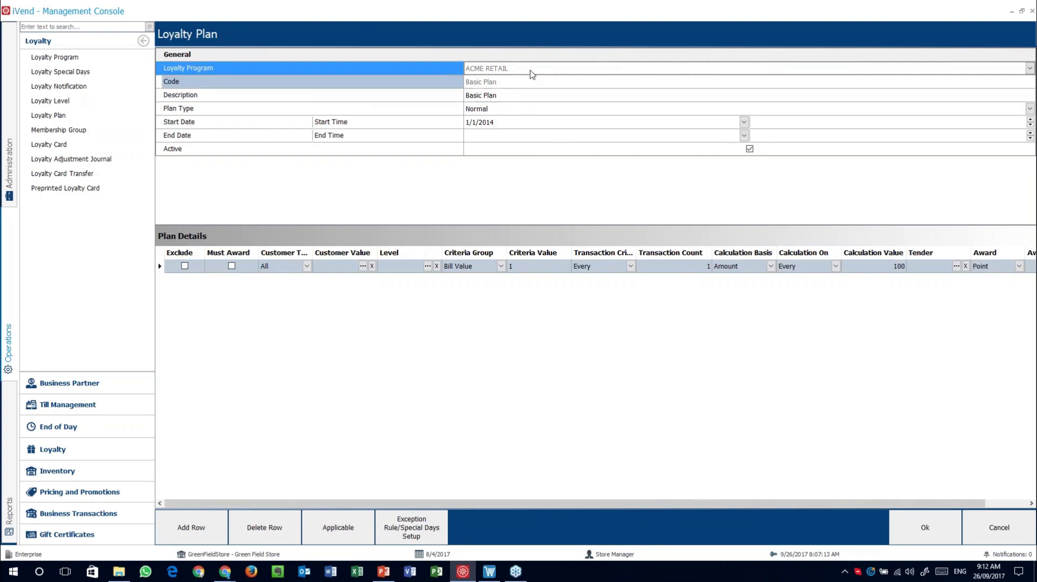
click(448, 96)
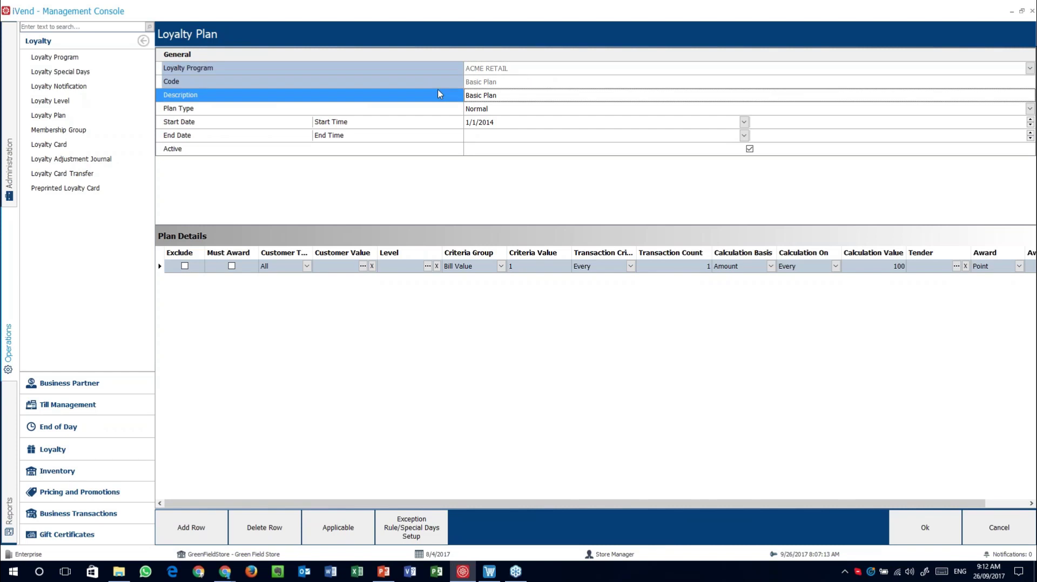
click(545, 95)
Examine the Basic Plan's available plan types, start and end dates, and active setting
click(498, 110)
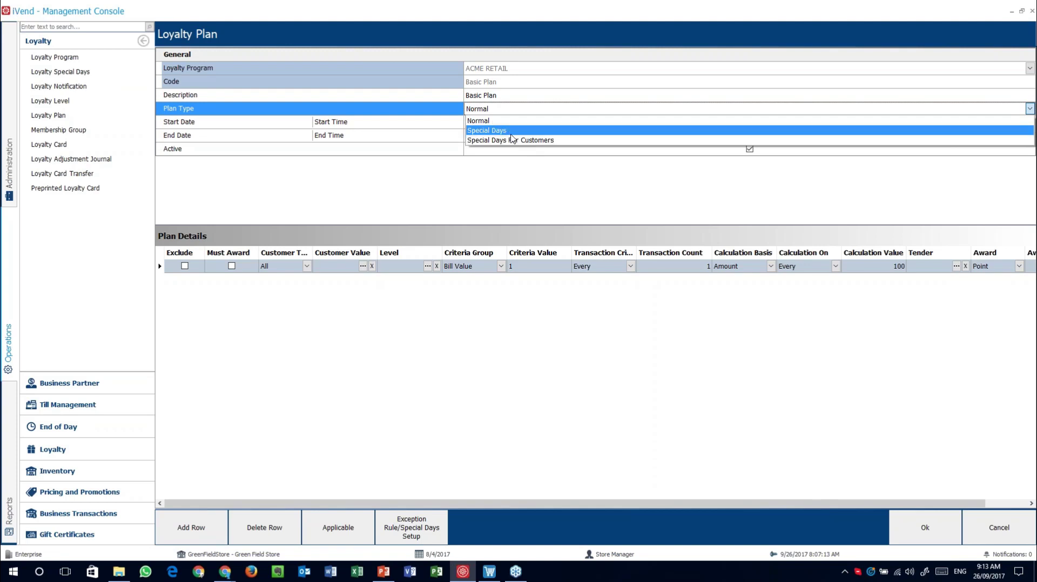
click(504, 109)
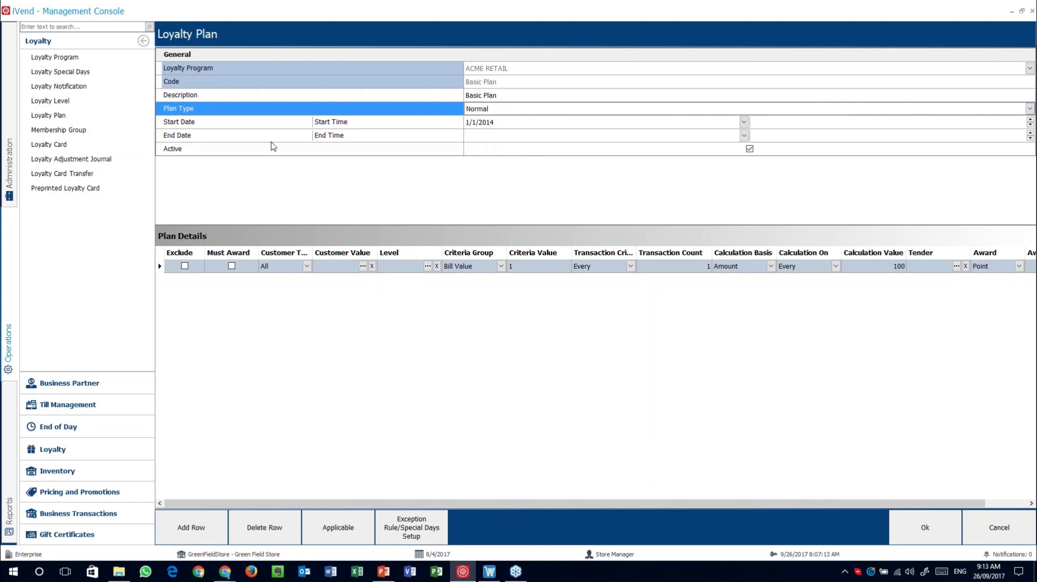
click(252, 126)
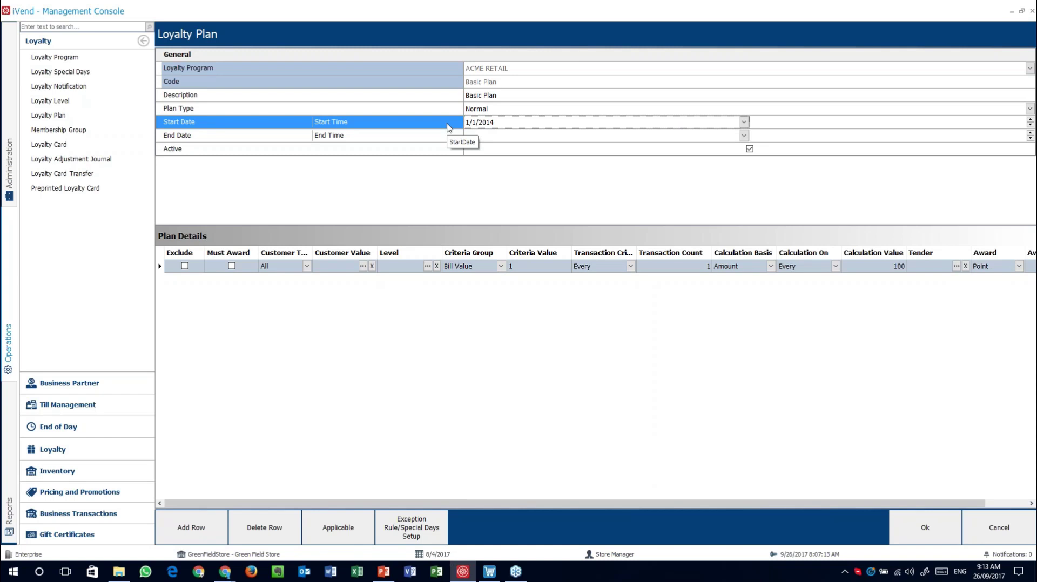
click(704, 137)
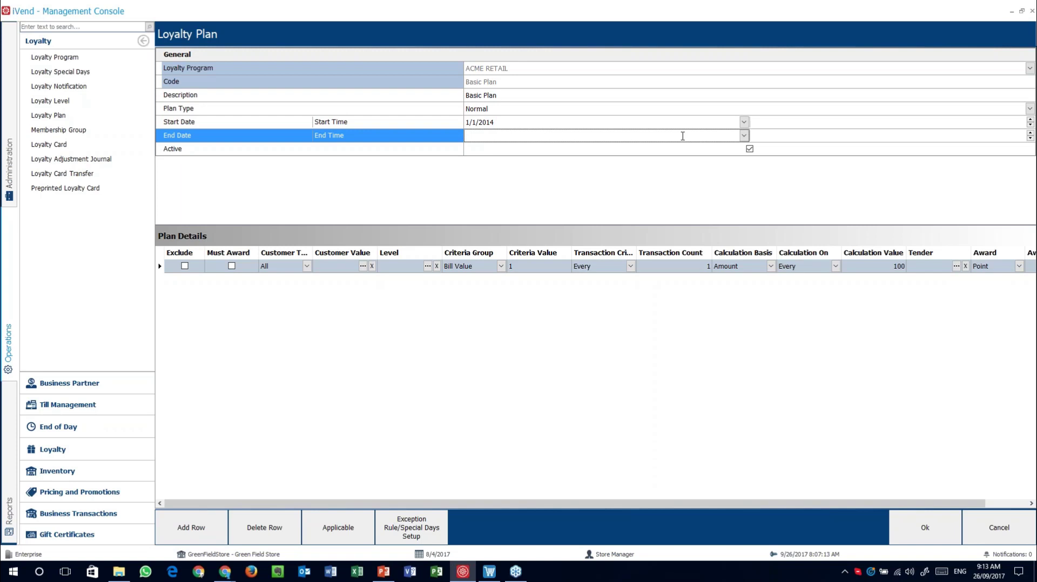
click(281, 151)
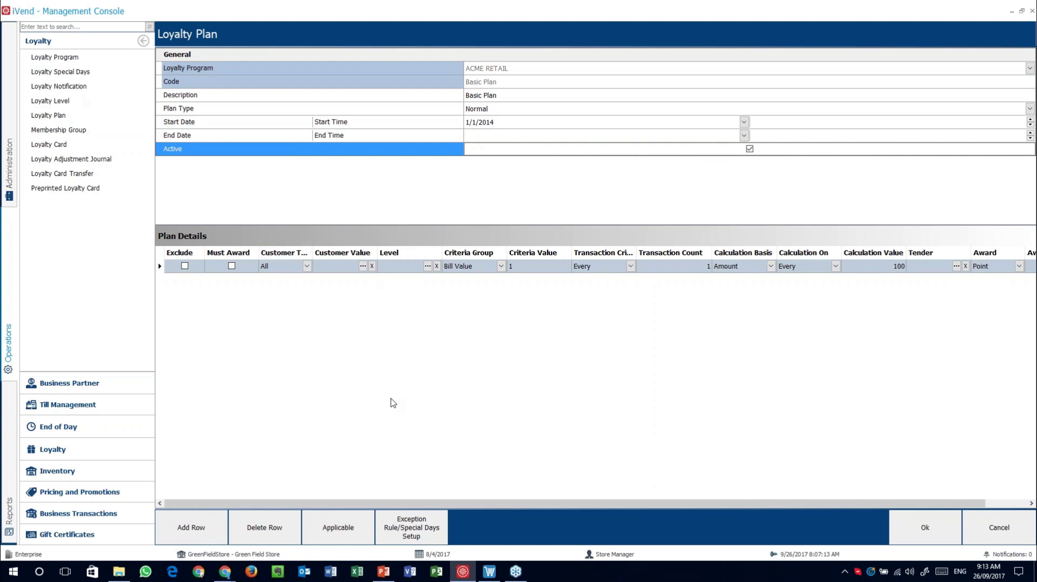
Open the Basic Plan's applicability settings and examine the applicable days and stores
click(340, 529)
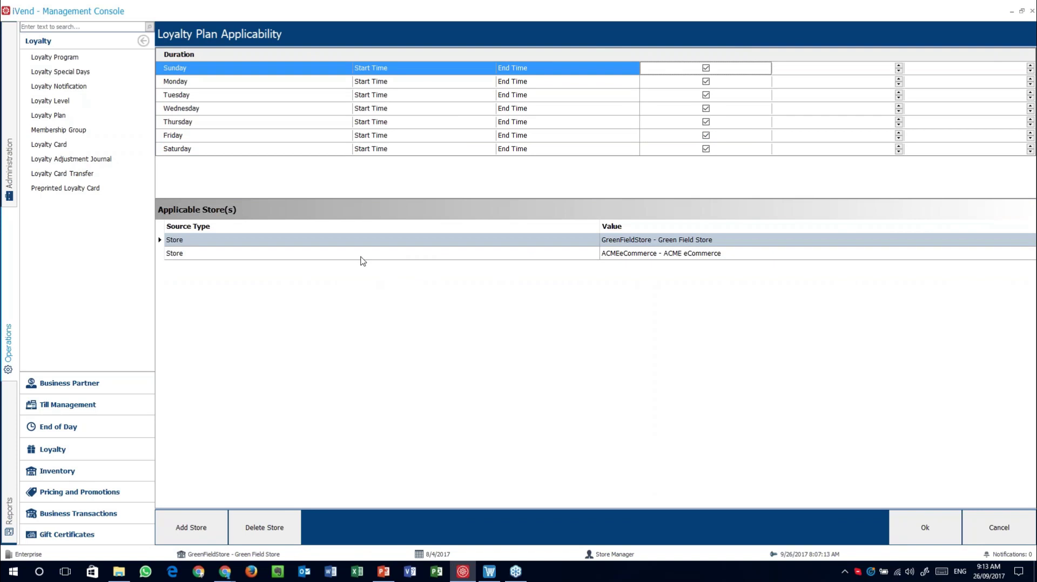
click(339, 258)
click(320, 241)
click(323, 253)
click(328, 241)
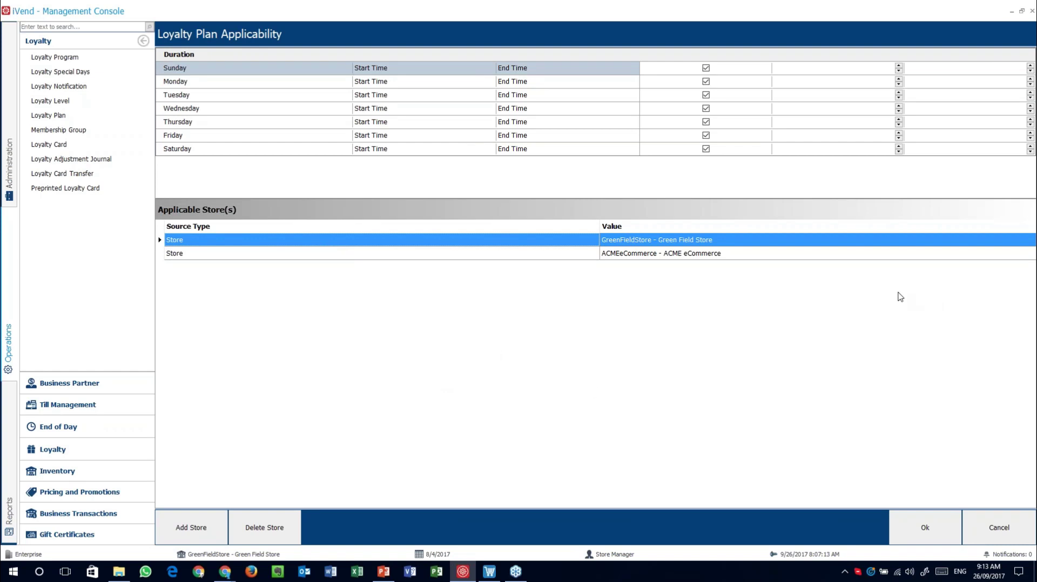
Examine the Basic Plan's applicable days and start times, and close the applicability settings without saving
click(318, 84)
click(317, 108)
click(323, 137)
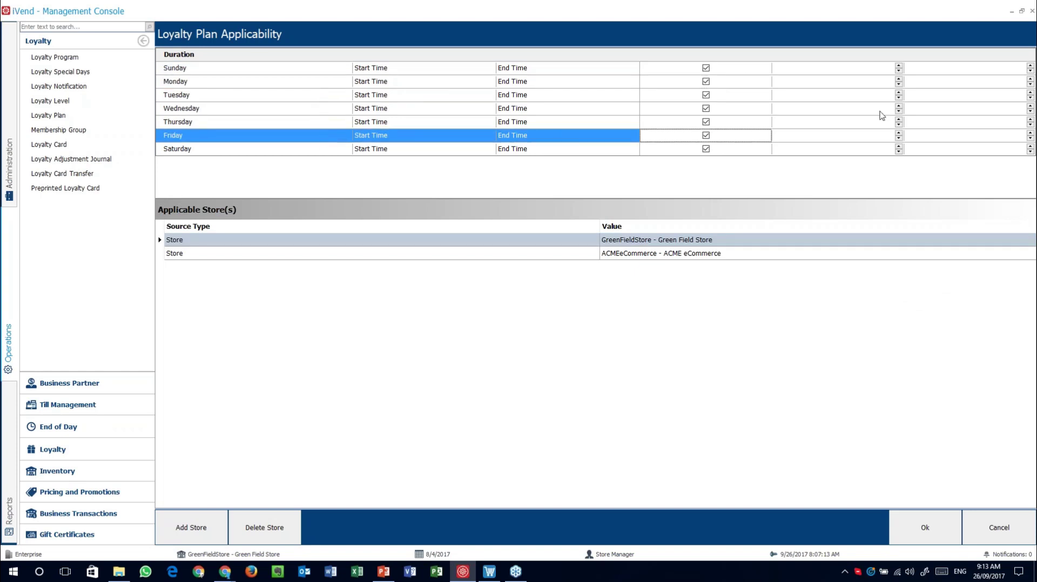
click(854, 69)
click(880, 81)
click(881, 109)
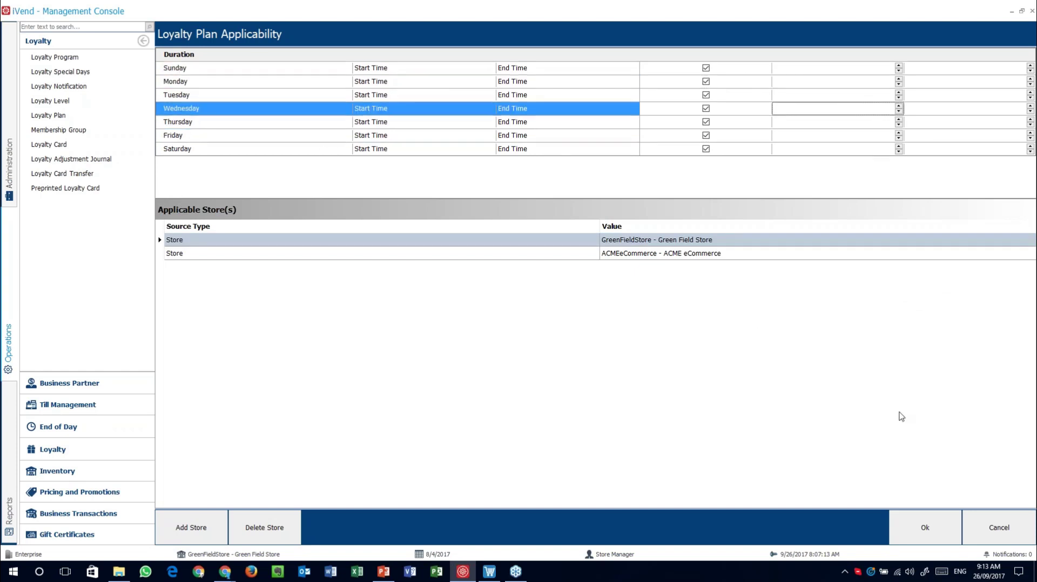
click(988, 526)
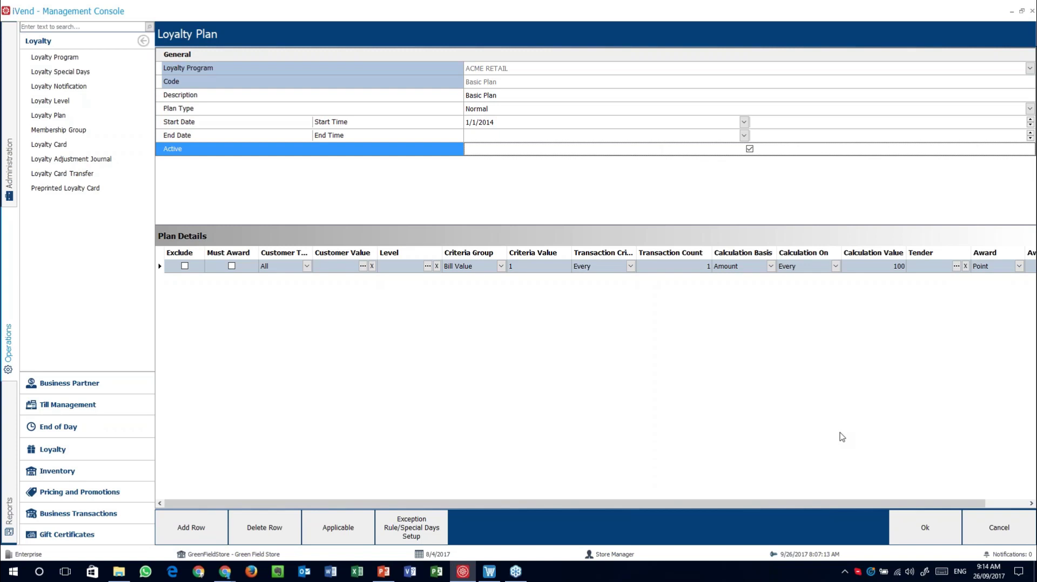
Open the Basic Plan's exception rules, examine the discount, price override and layaway exclusions, and close them without saving
click(430, 536)
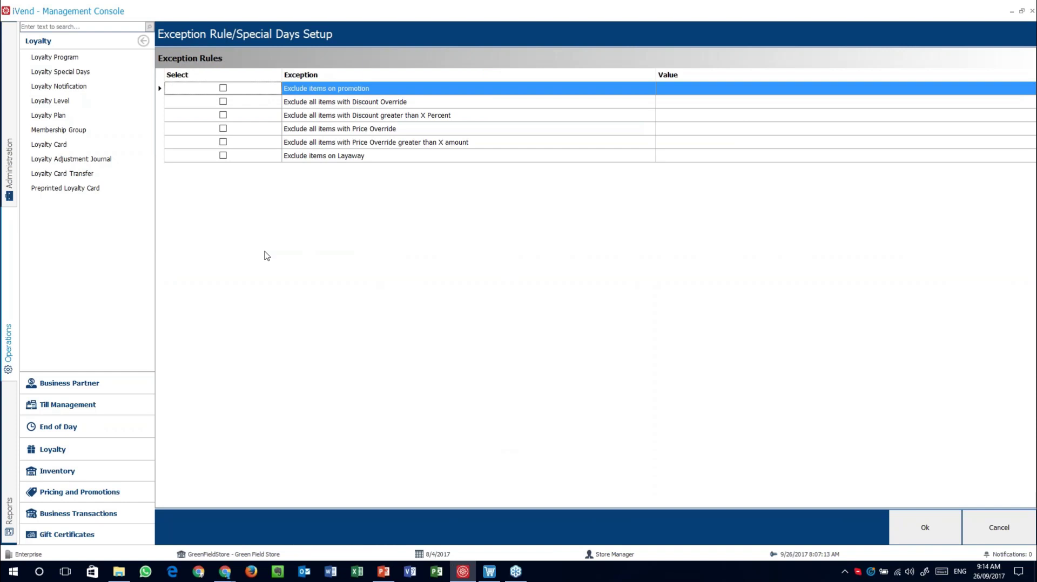
click(370, 106)
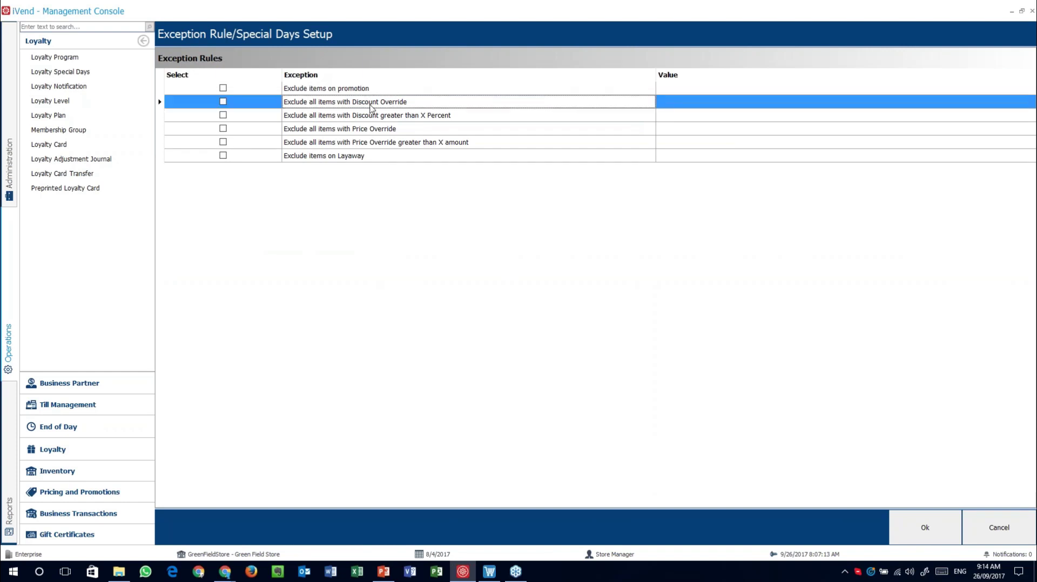
click(377, 116)
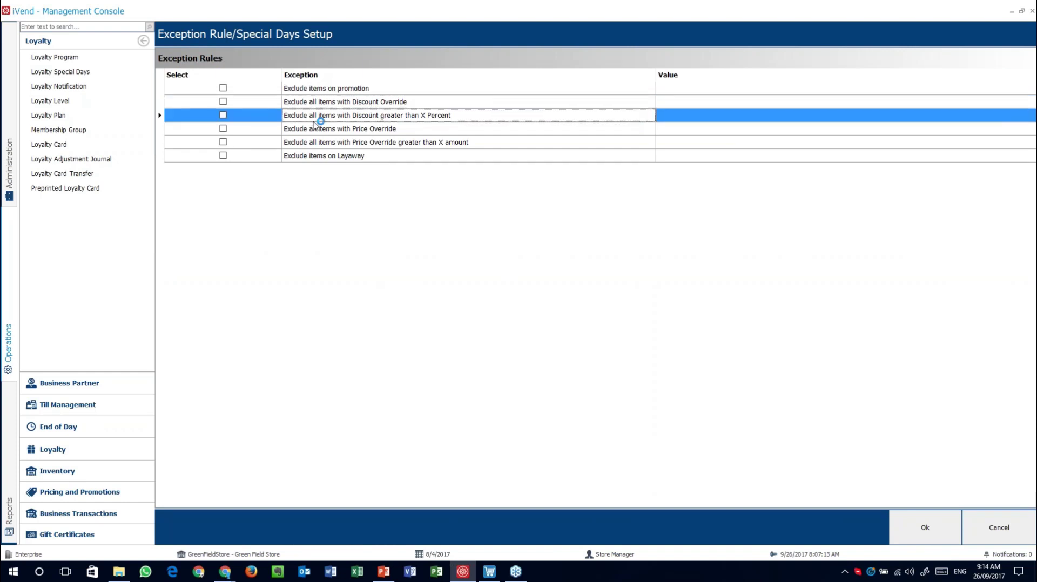
click(370, 129)
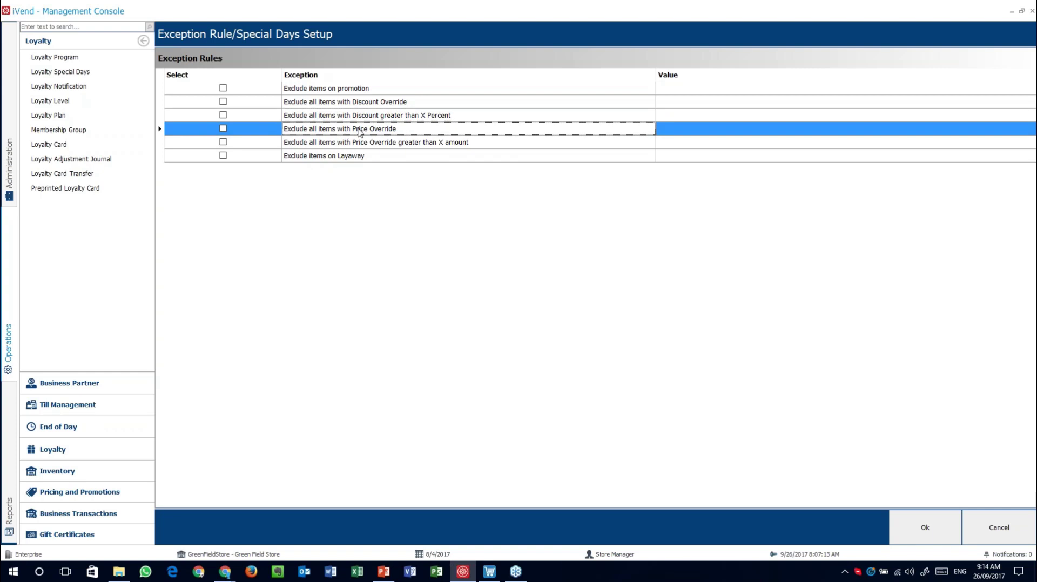
click(411, 142)
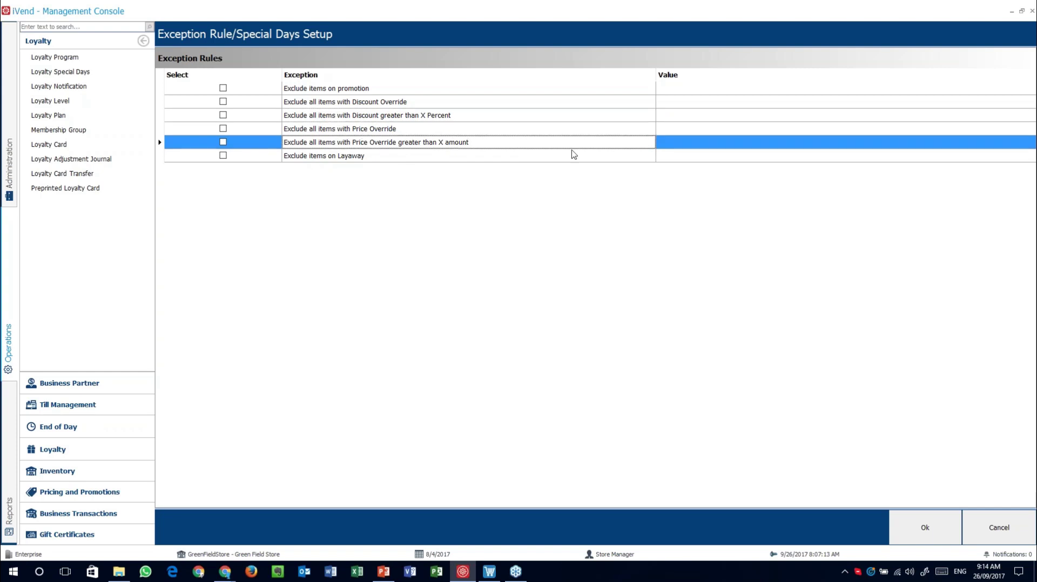
click(488, 154)
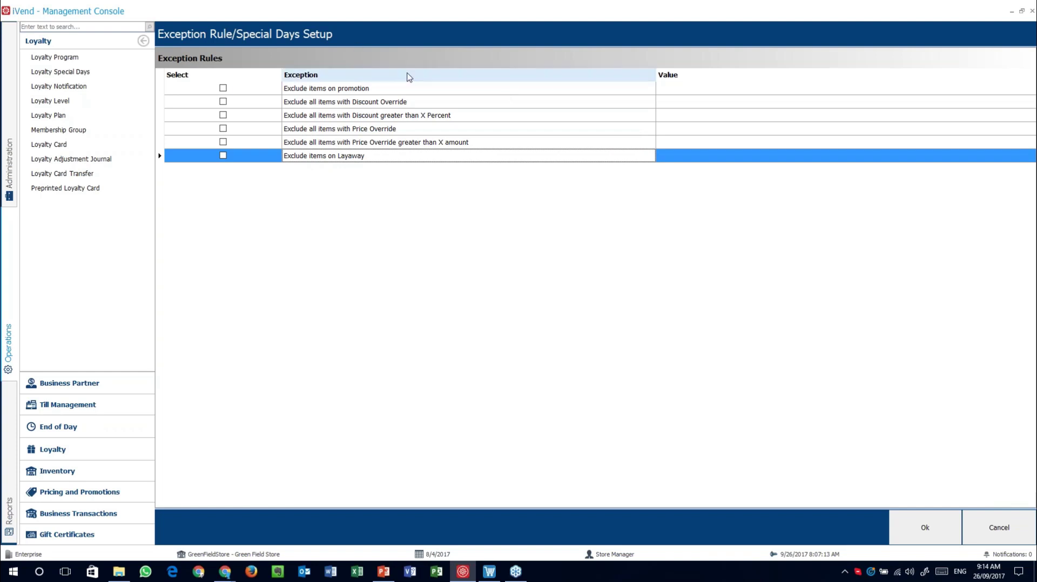
click(994, 542)
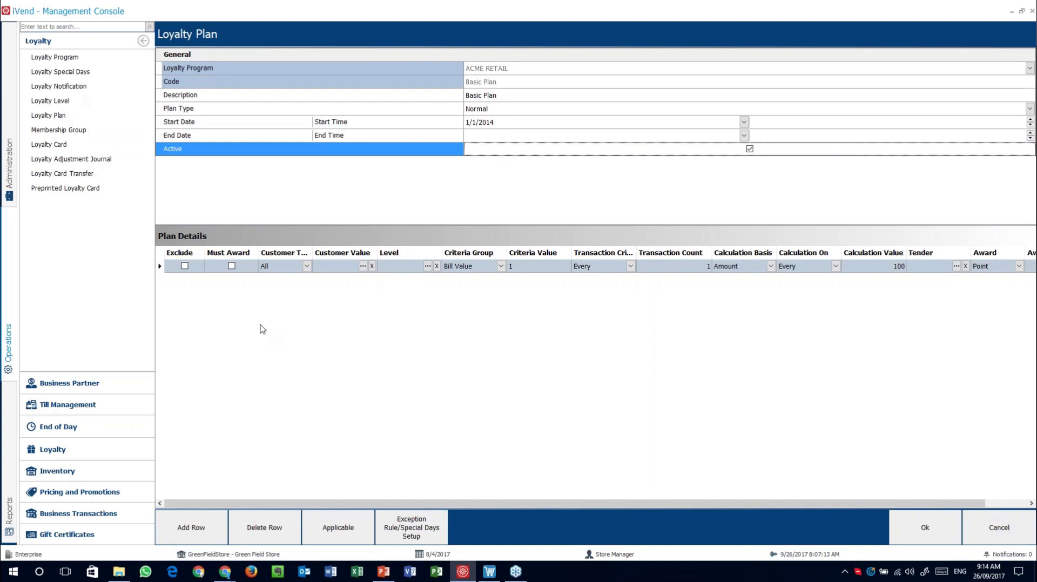
Add six new rows to the Basic Plan's plan details
click(160, 268)
click(198, 532)
click(198, 532)
click(198, 532)
click(197, 532)
click(198, 534)
click(198, 533)
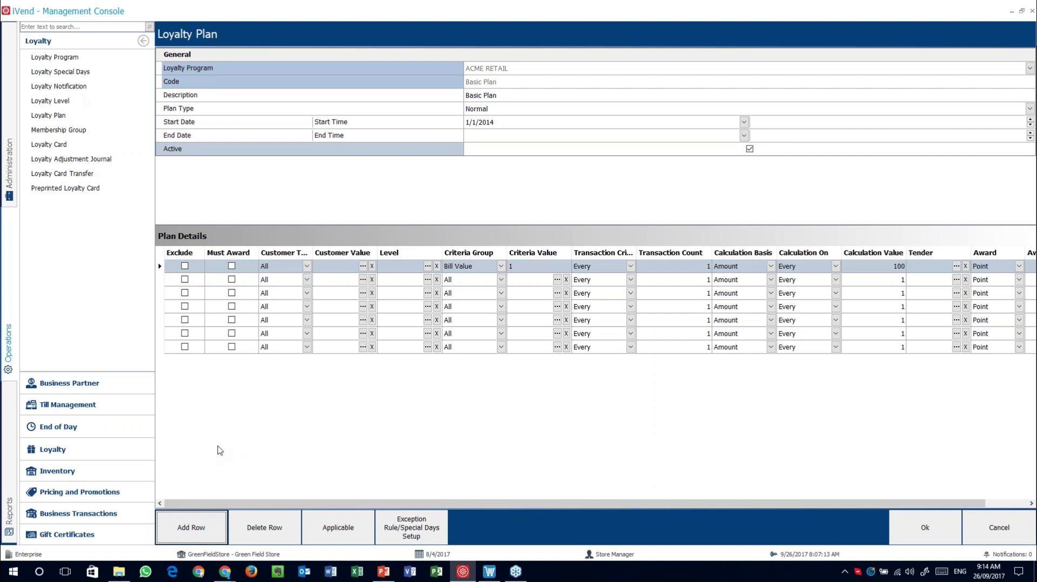
Enable and clear the Exclude and Must Award options on the second plan detail row
click(185, 279)
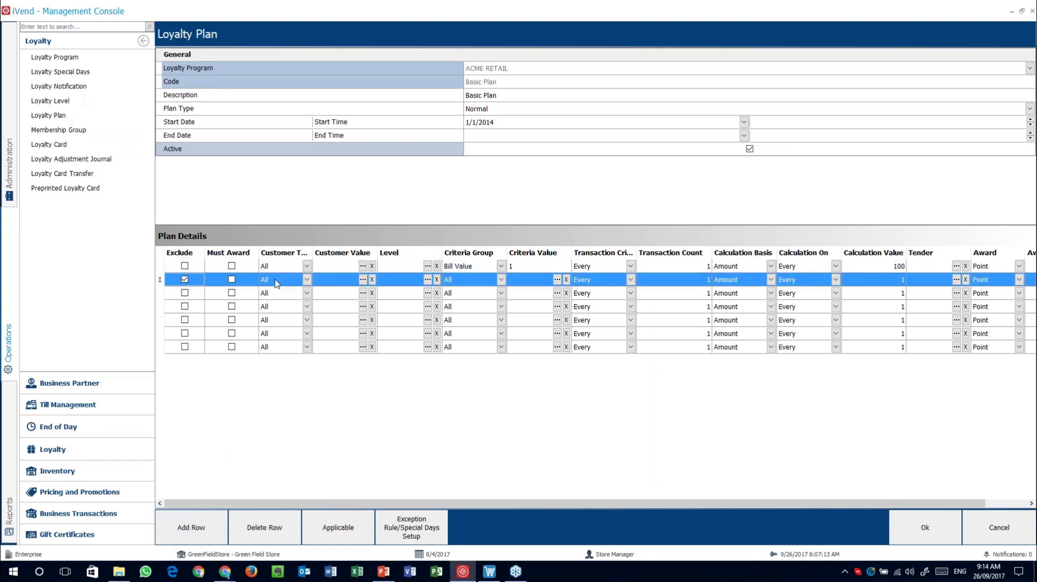
click(345, 280)
click(185, 279)
click(232, 280)
click(231, 280)
Examine the customer types and loyalty levels available for the first plan detail row, and close the level search without choosing one
click(306, 267)
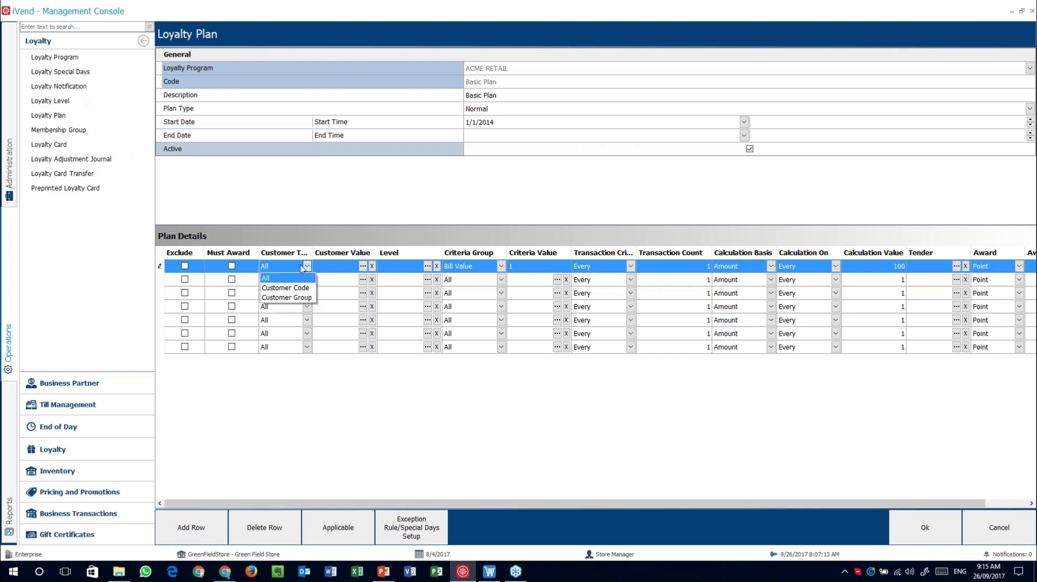
click(411, 267)
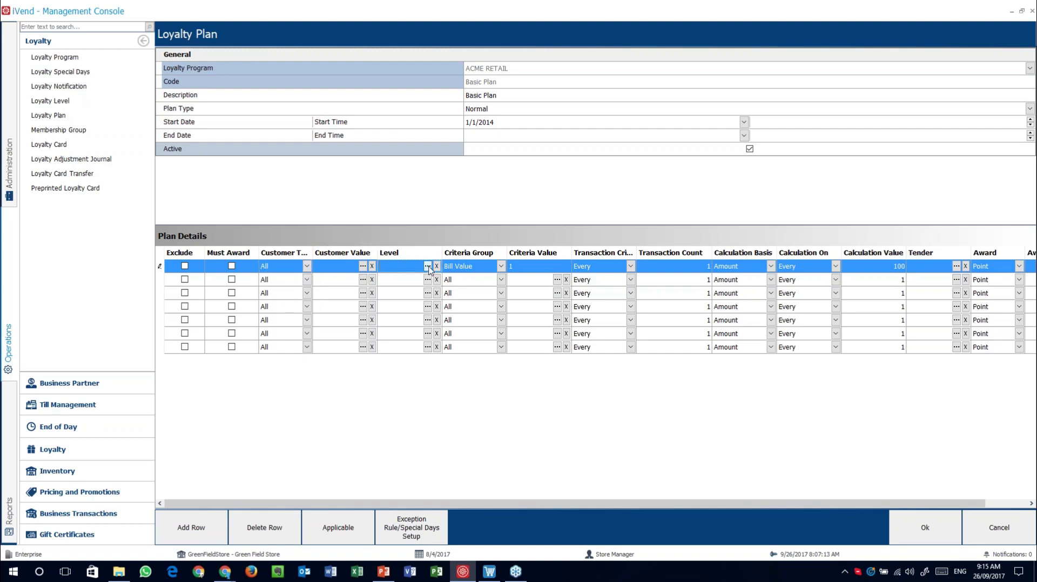
click(427, 266)
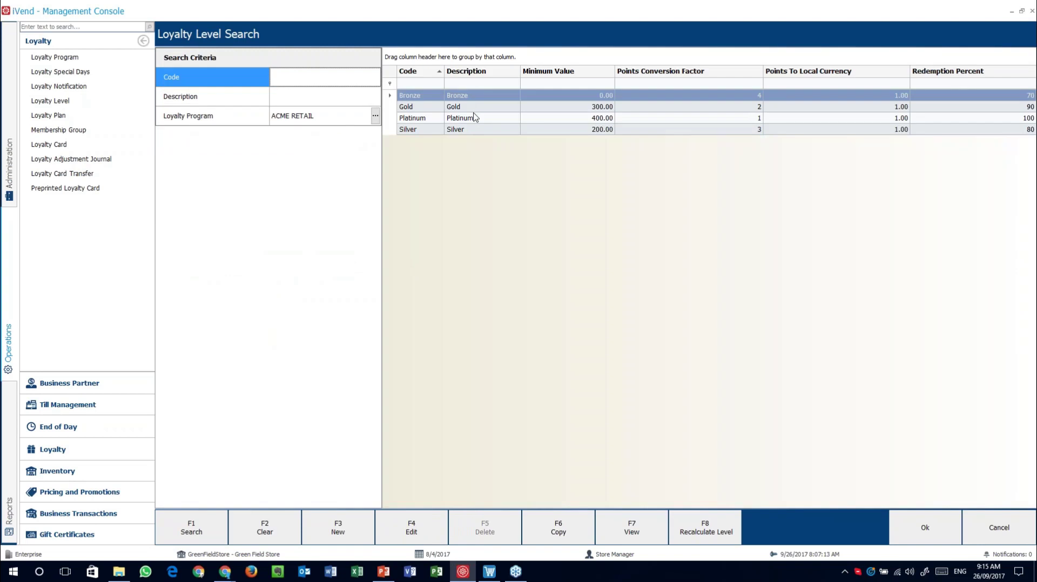
click(1000, 528)
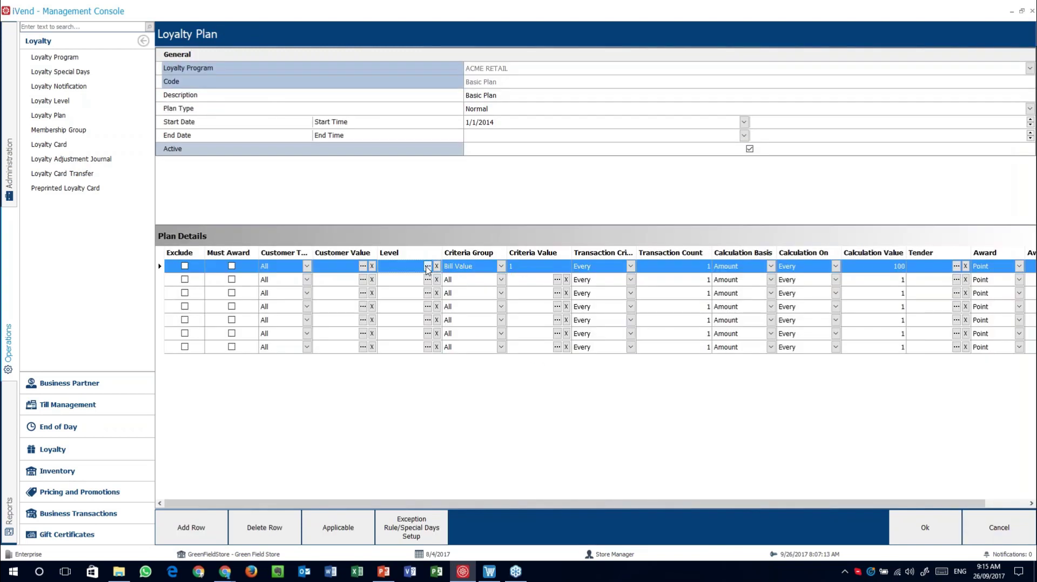
Examine the criteria group options on the first two plan detail rows and the first row's criteria value
click(501, 280)
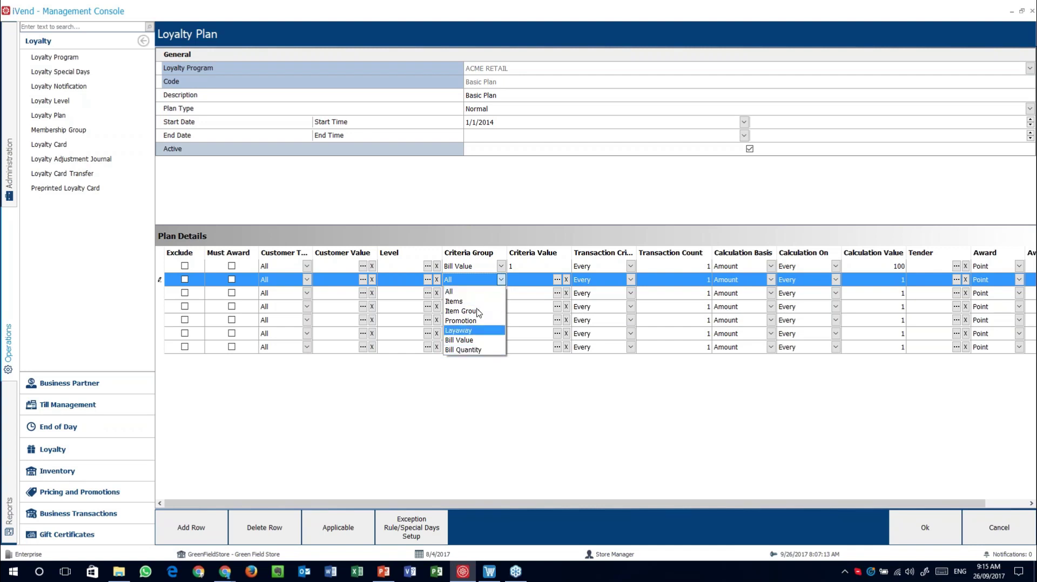
click(477, 280)
click(523, 281)
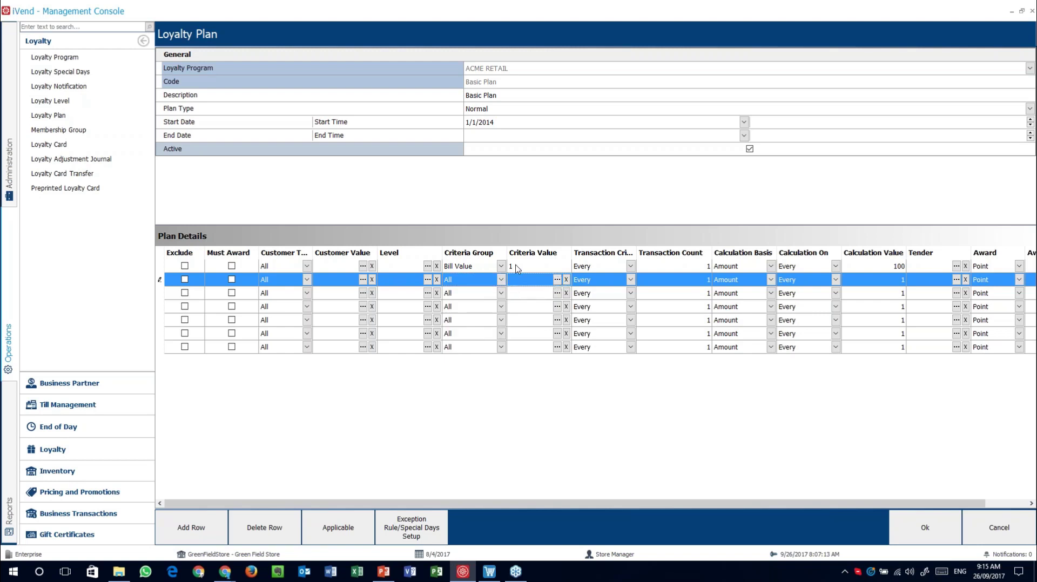
click(475, 267)
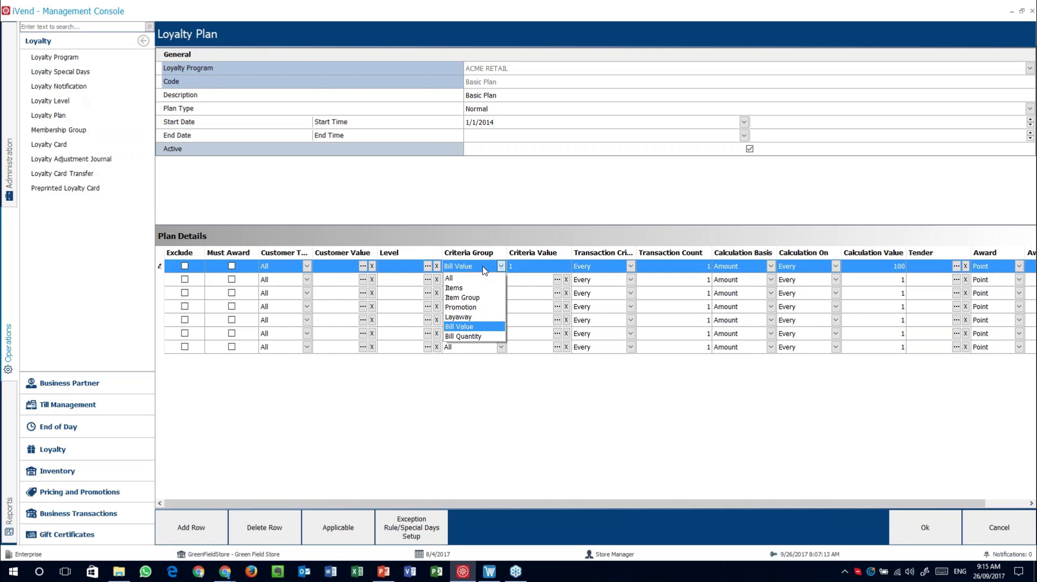
click(529, 270)
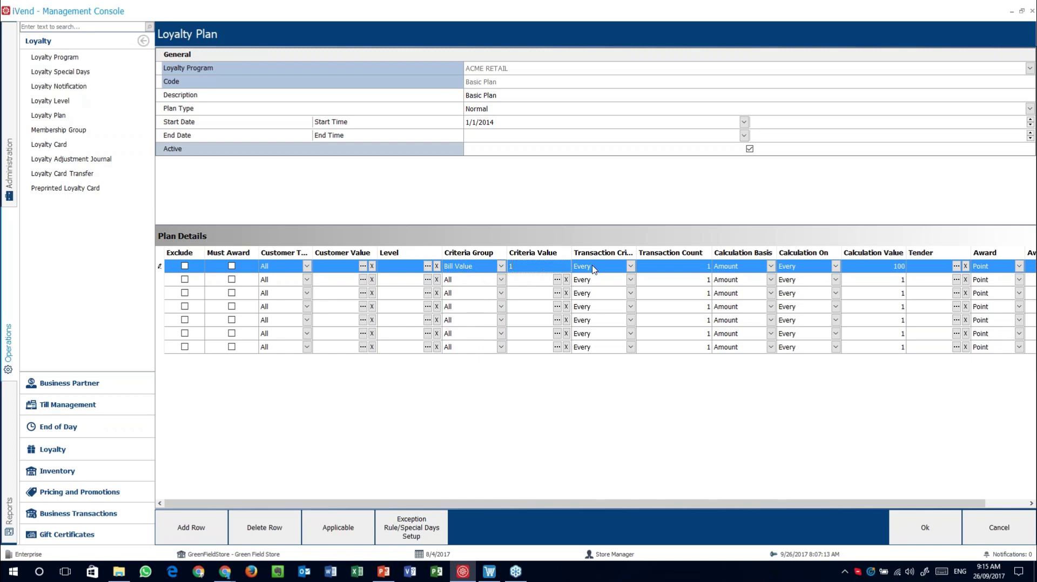
Examine the transaction criteria options and transaction count of the first plan detail row
click(631, 267)
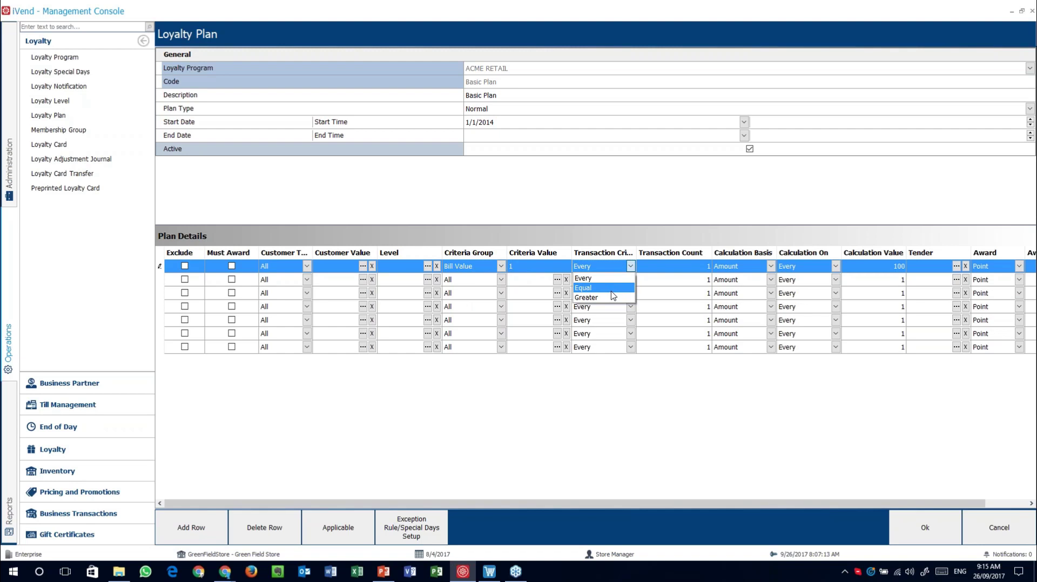
click(680, 270)
click(631, 267)
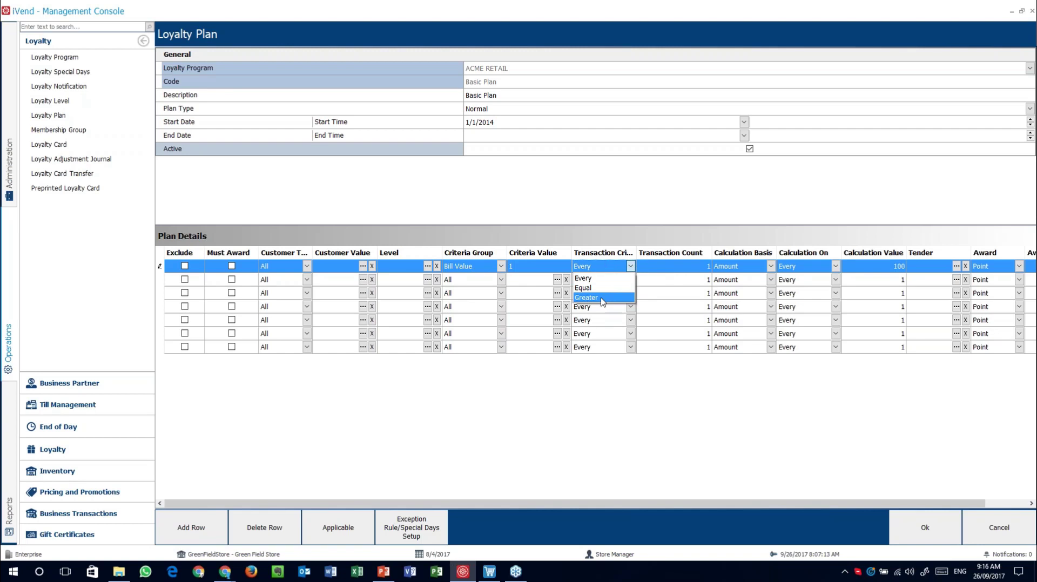
click(630, 267)
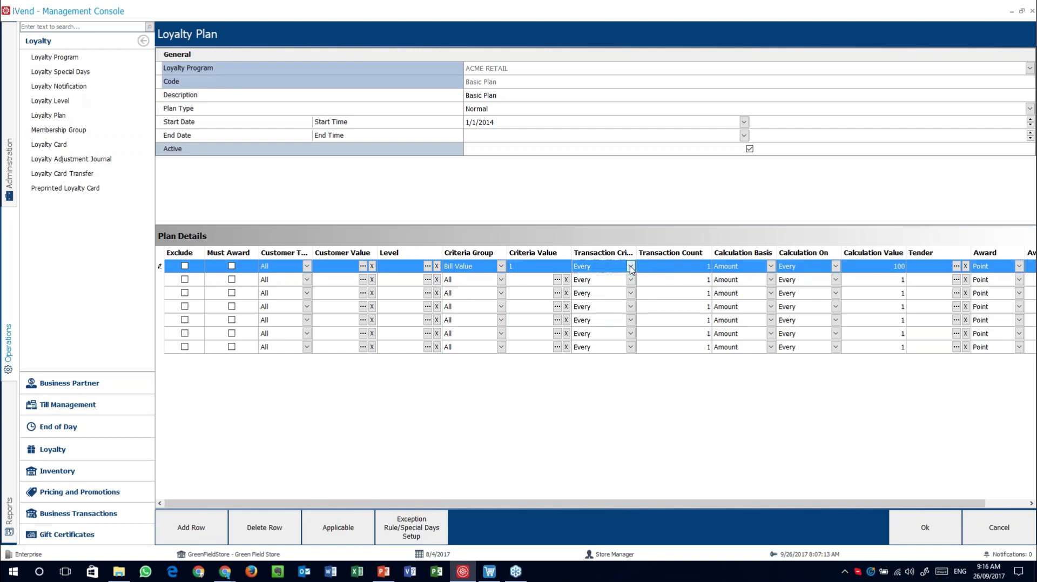
Set the second plan detail row's criteria group to Items and its calculation basis to Quantity
drag(619, 503, 771, 506)
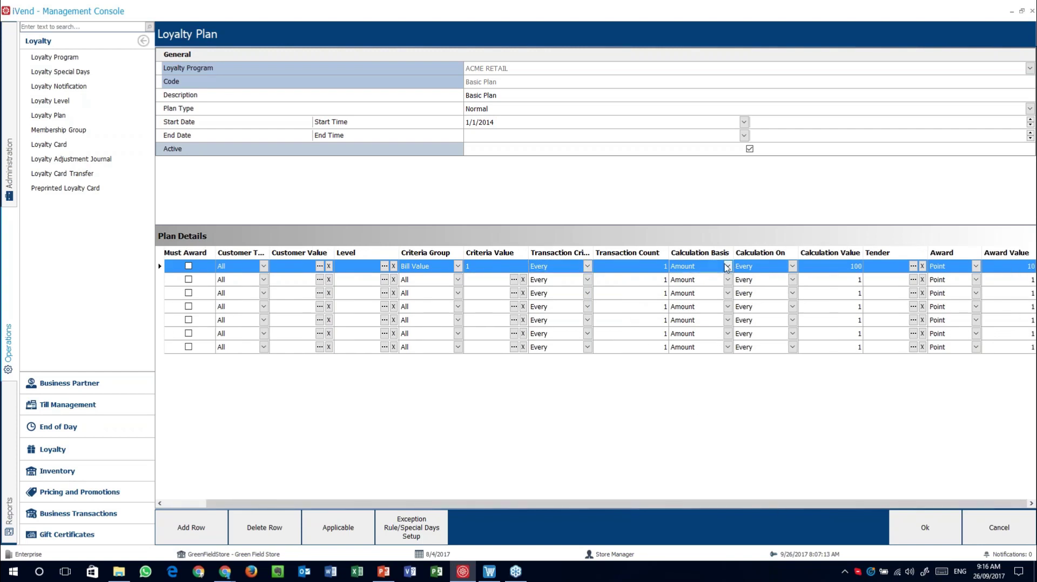
click(728, 279)
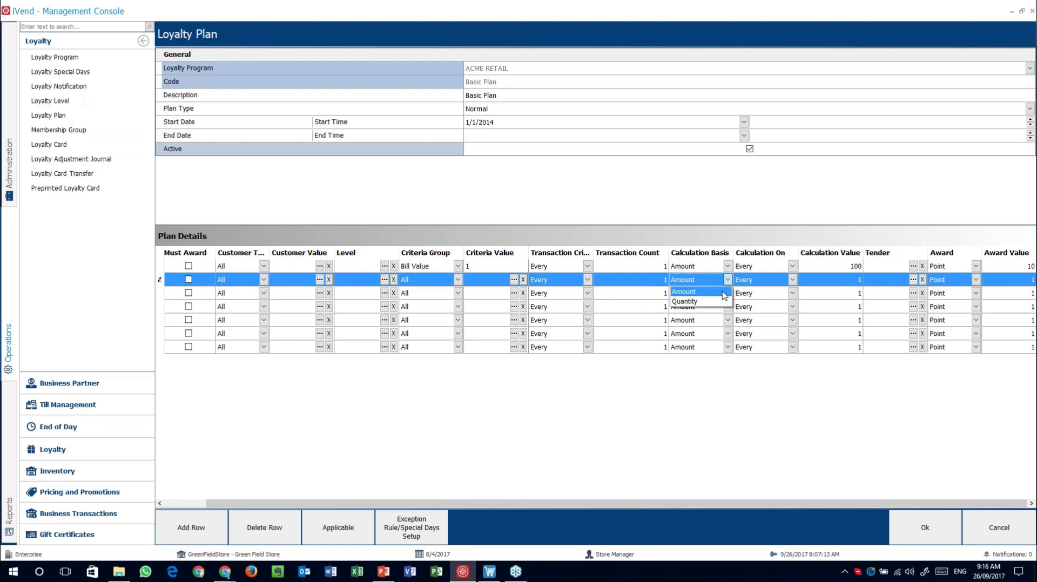
click(458, 280)
click(418, 301)
click(728, 280)
click(713, 302)
Change the second plan detail row's criteria group to Bill Quantity
click(458, 280)
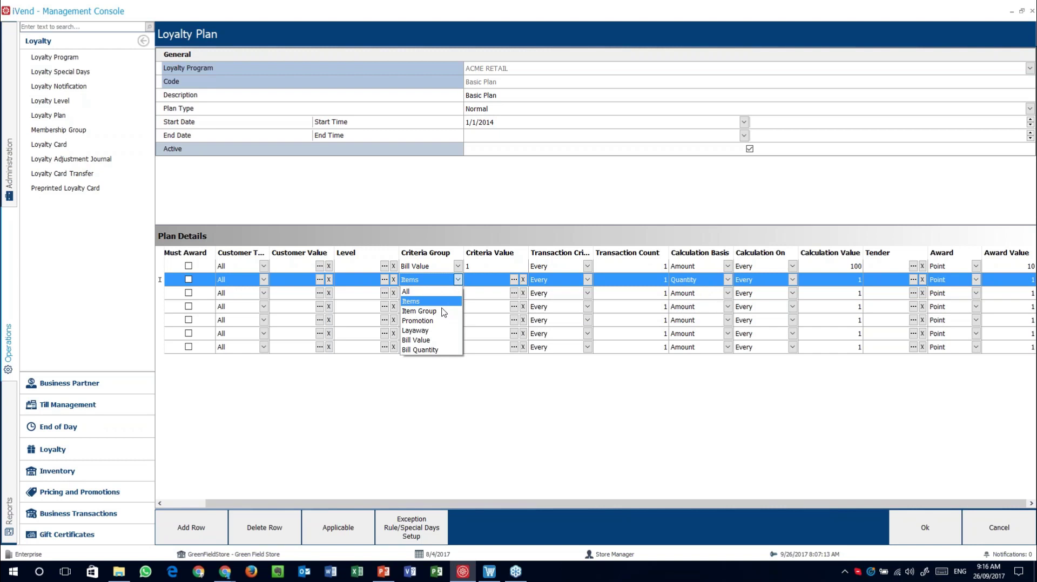
click(458, 279)
click(459, 279)
click(457, 350)
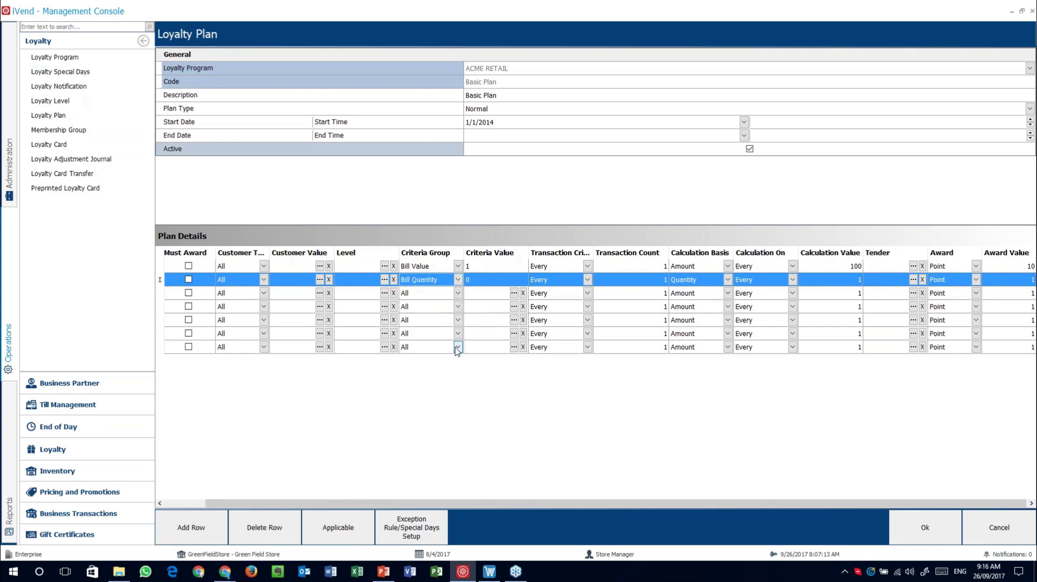
click(731, 284)
Set the second plan detail row's criteria group to All and examine its Calculation On options
click(458, 280)
click(440, 290)
click(794, 280)
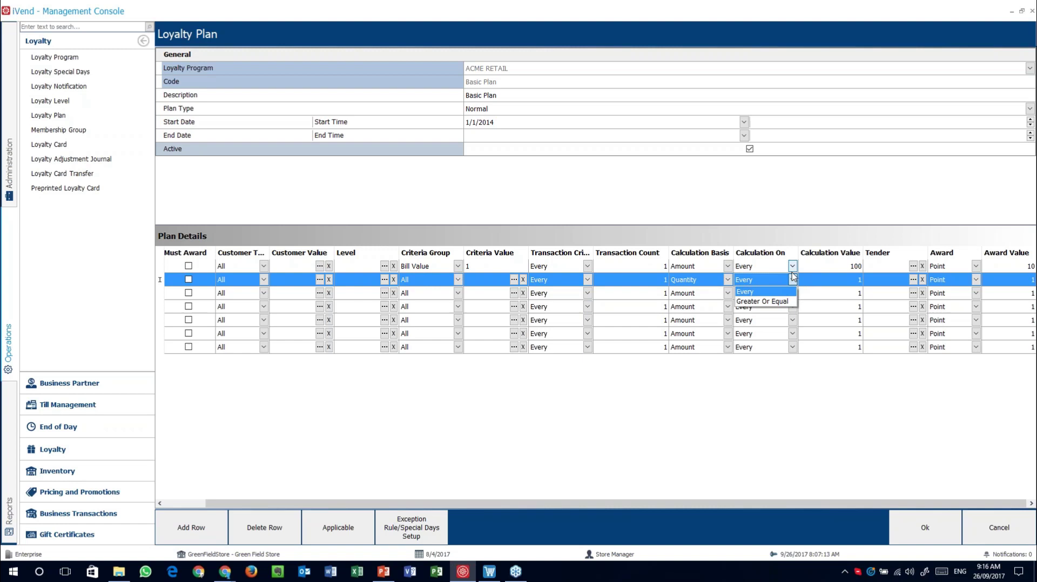
click(652, 503)
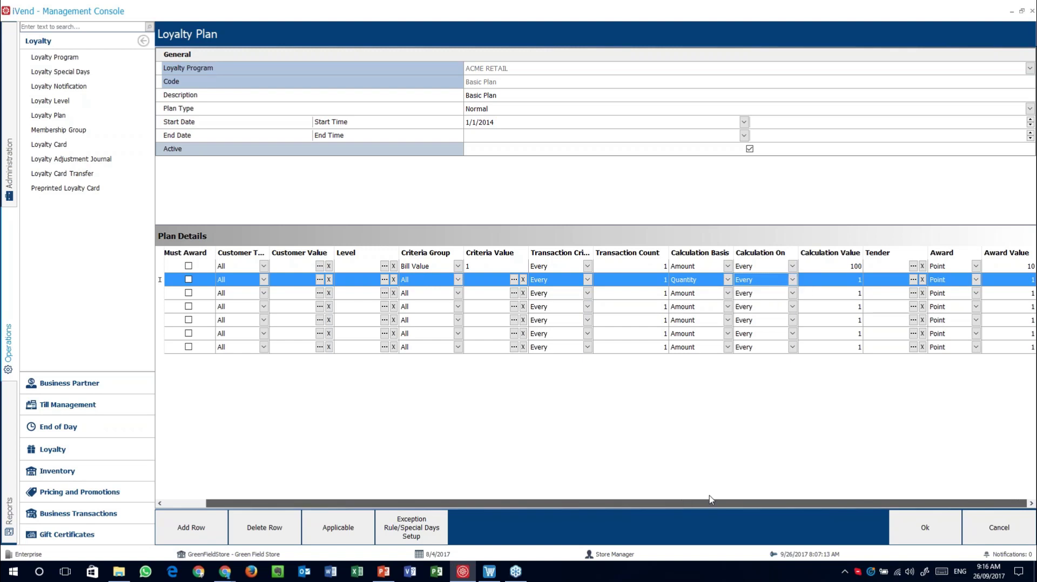
click(683, 268)
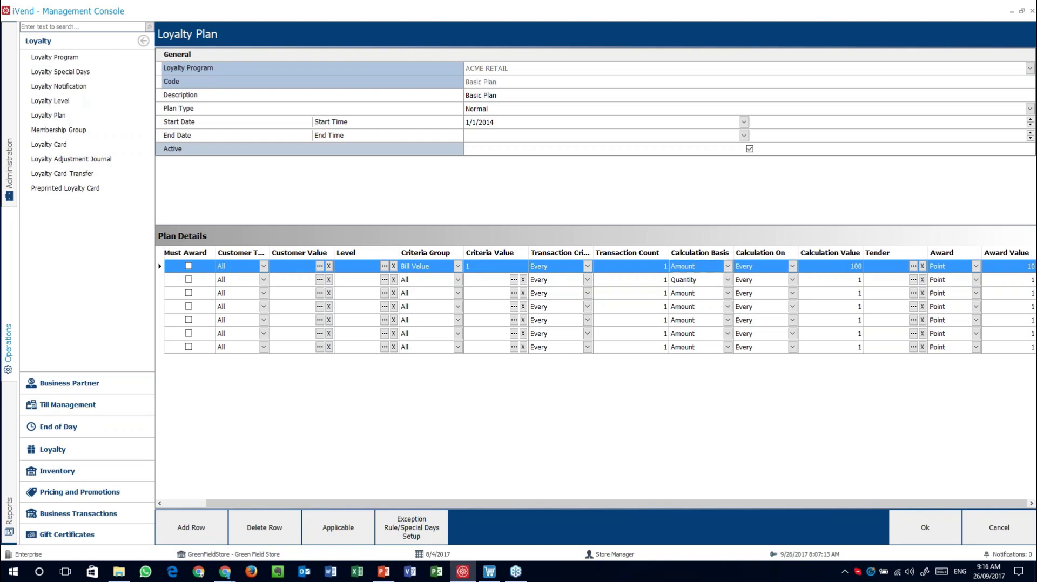
click(1029, 134)
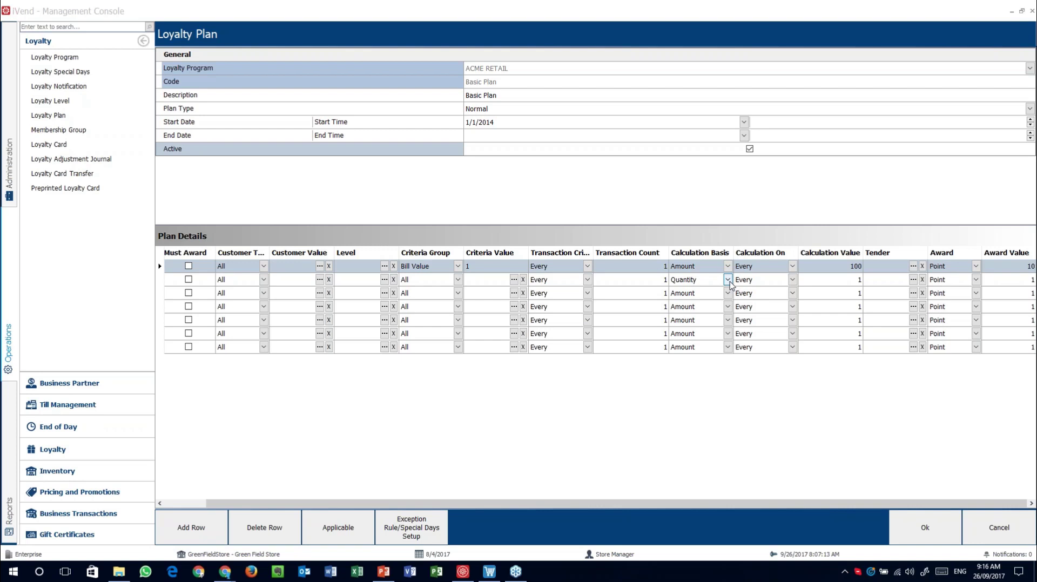
Set the second plan detail row's calculation value to 10
click(860, 279)
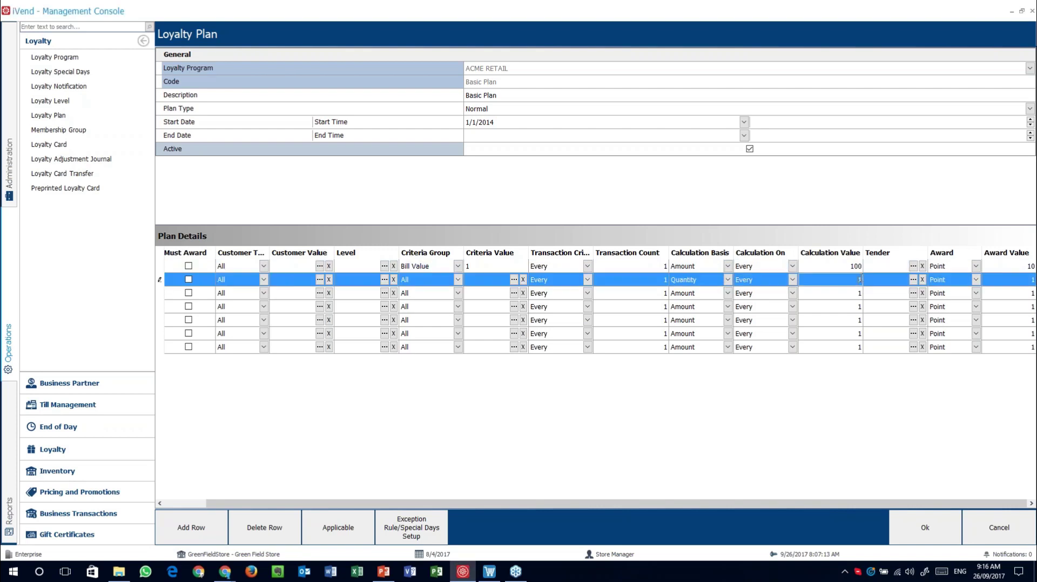
key(Tab)
click(863, 282)
key(BackSpace)
text(0)
key(Up)
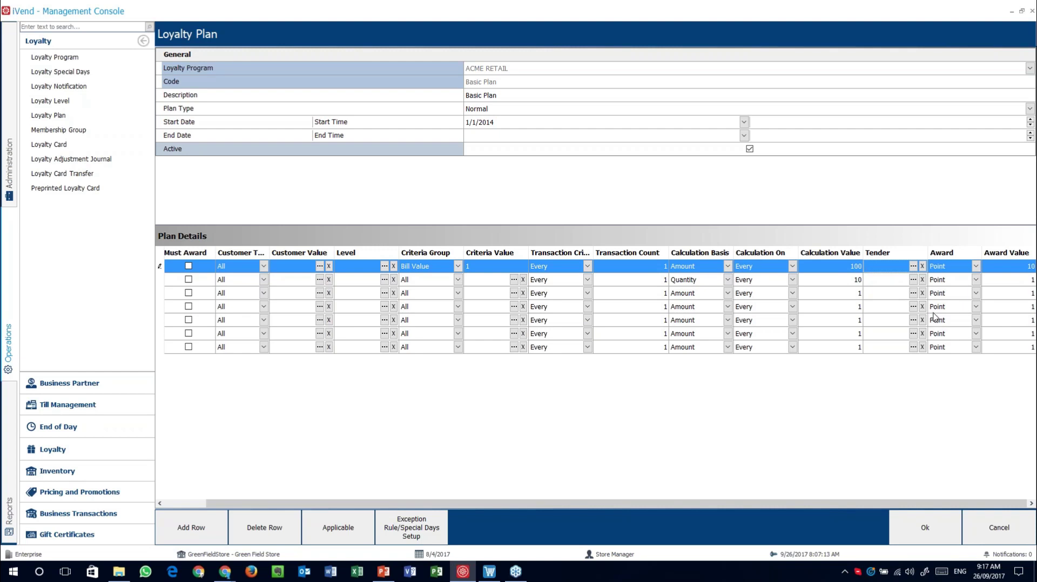
Examine the award type options of the first plan detail row without changing the selection
click(976, 267)
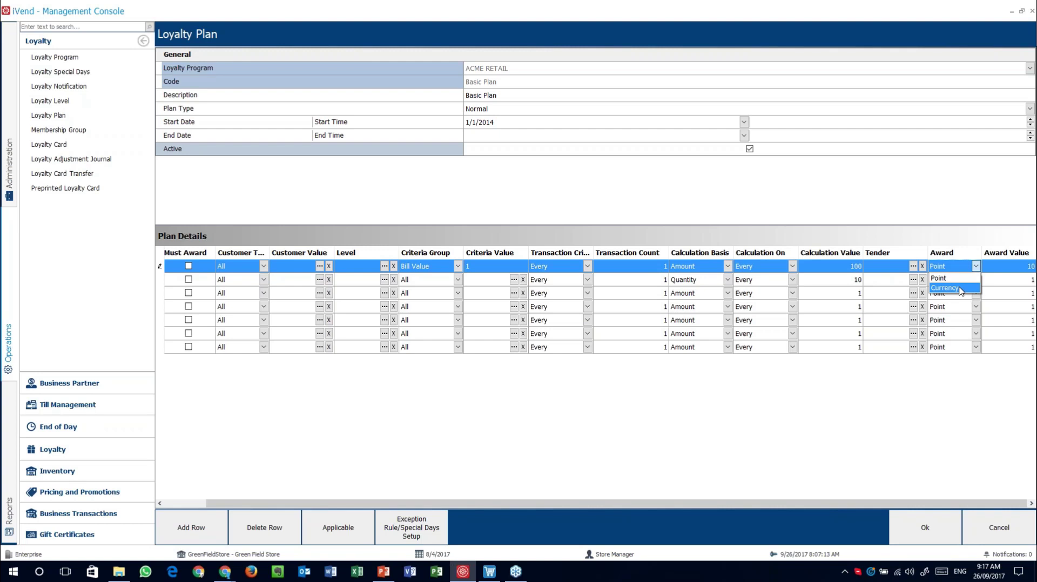
click(816, 240)
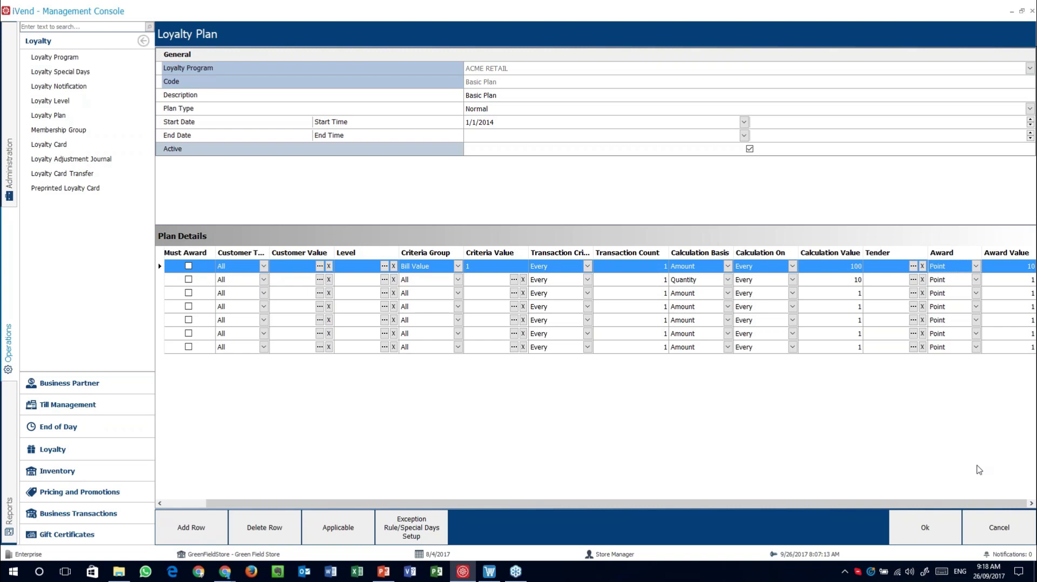
Discard the changes to the Basic Plan loyalty plan and leave the loyalty plan search
click(1000, 528)
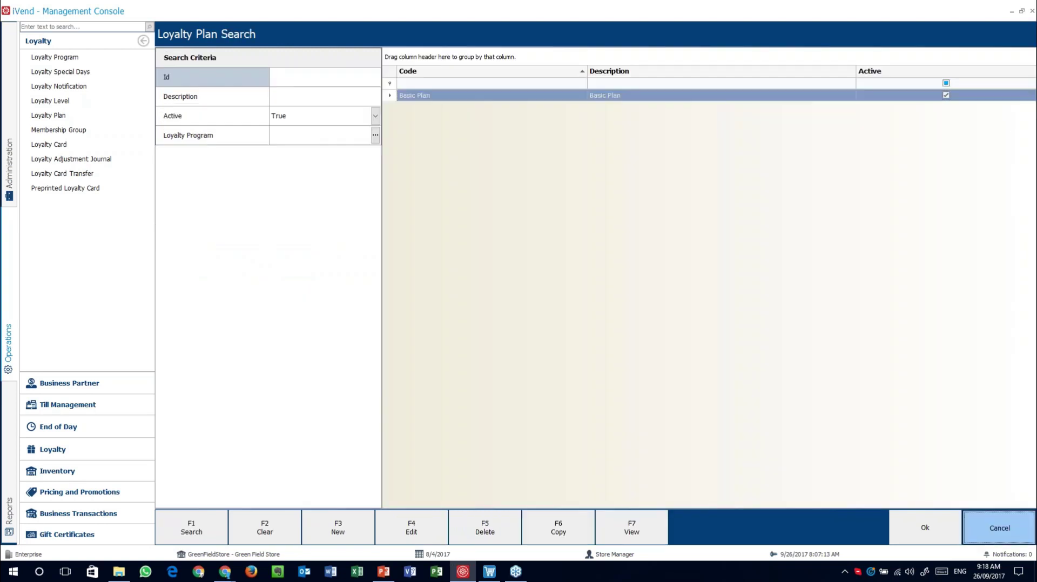
click(1000, 528)
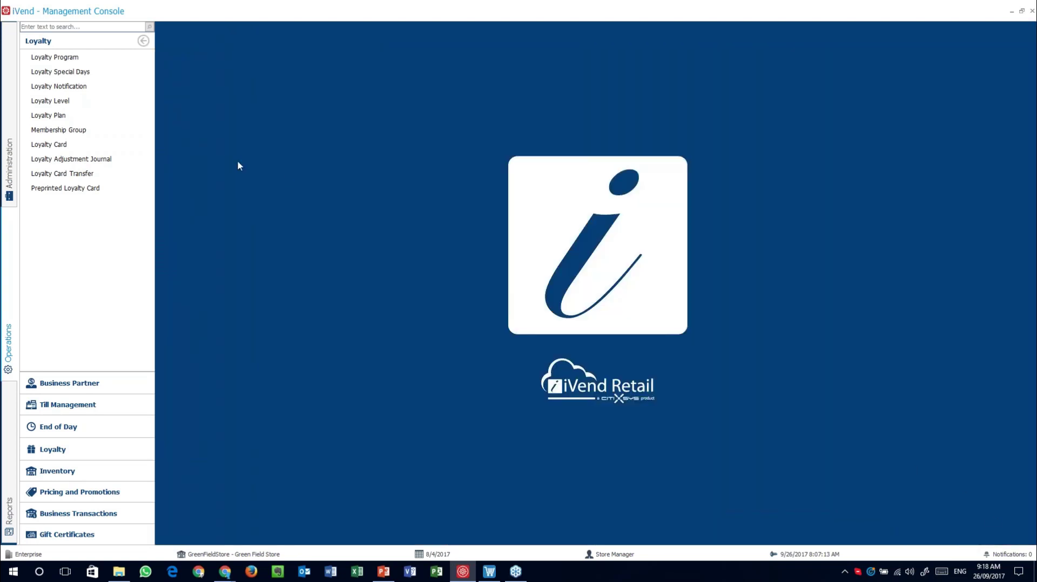
Start a new membership group and assign it to the ACME RETAIL loyalty program
click(72, 133)
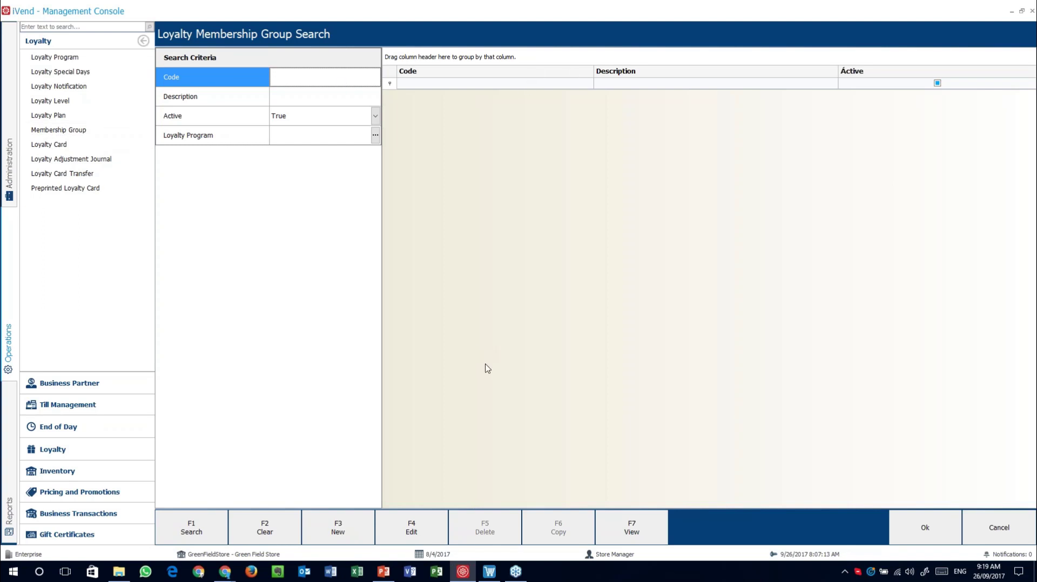
click(338, 528)
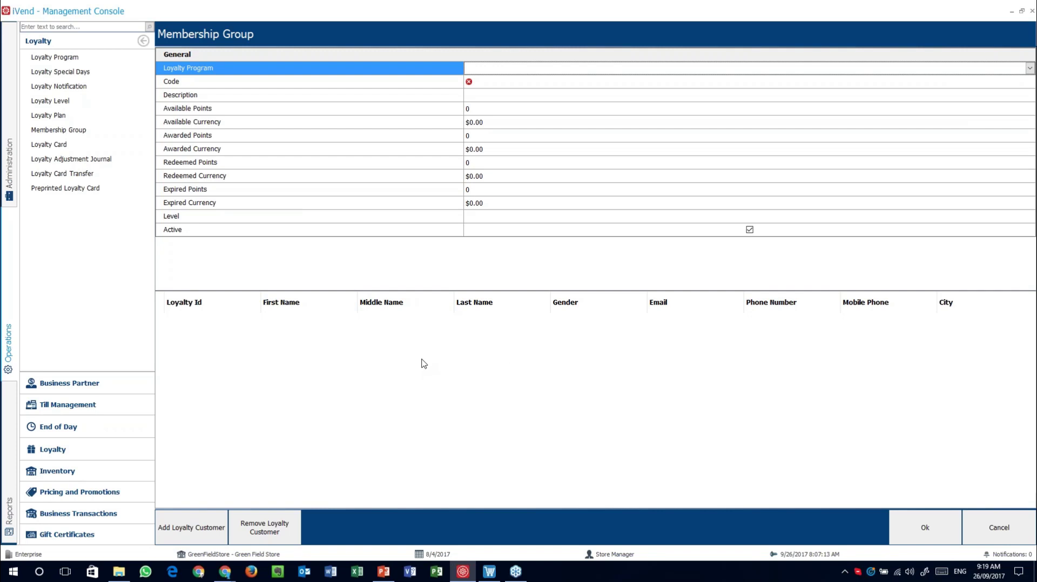
click(566, 69)
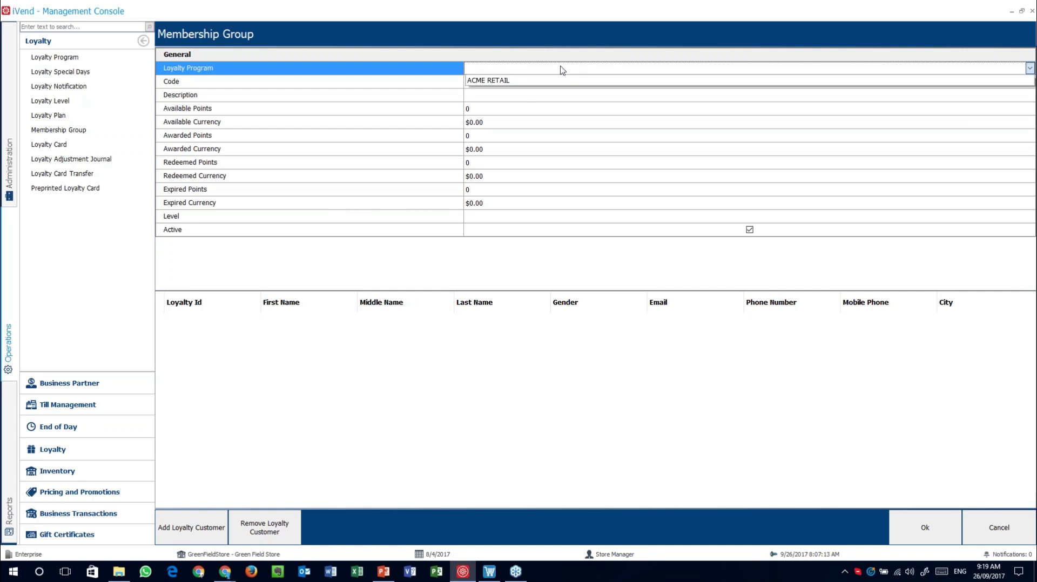
click(488, 81)
click(503, 81)
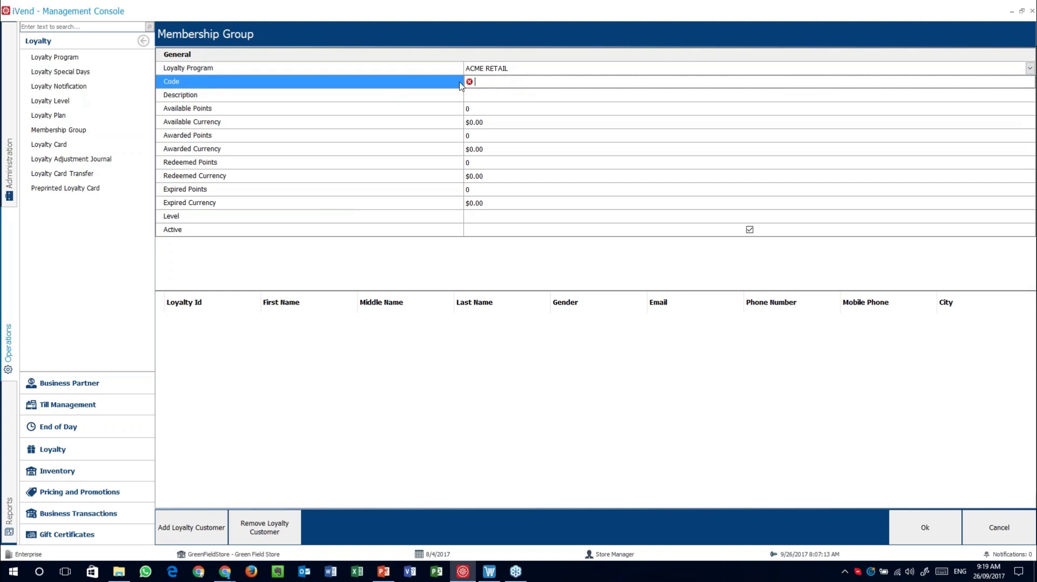
Examine the membership group's description, available, awarded, redeemed and expired points and currency, level, and active fields
click(454, 97)
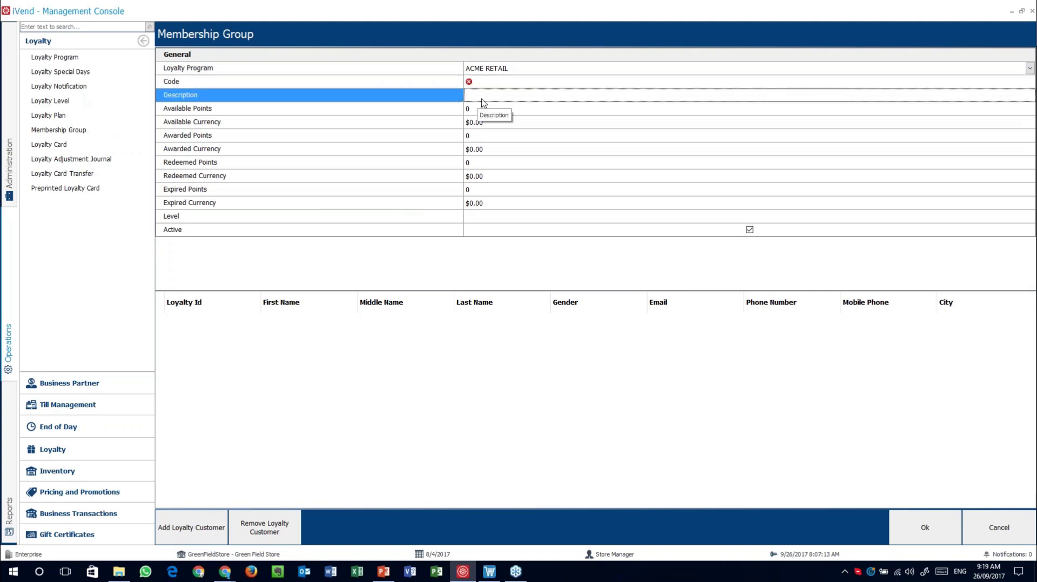
click(432, 109)
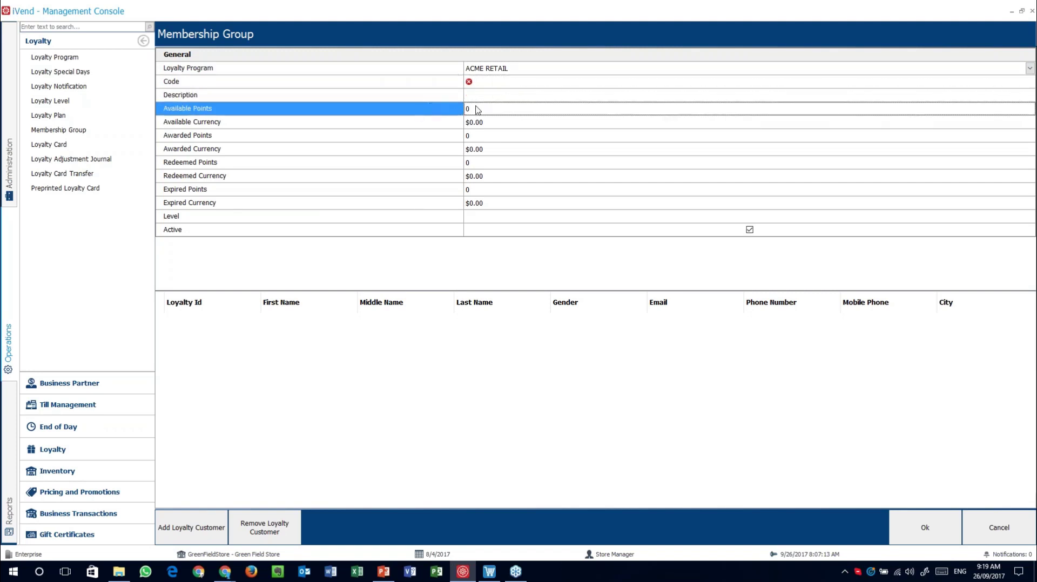
click(453, 124)
click(446, 138)
click(450, 150)
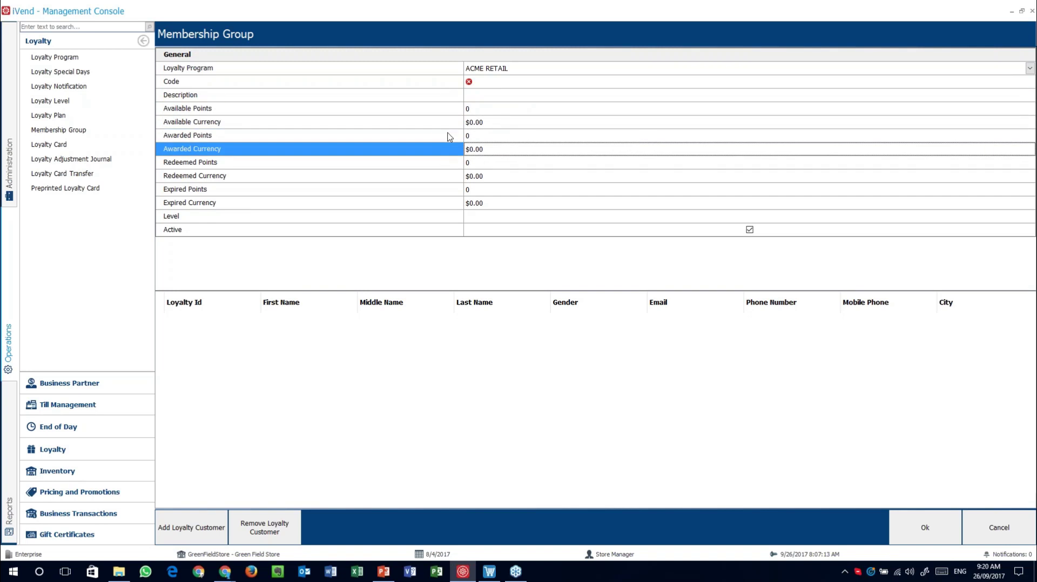
click(420, 163)
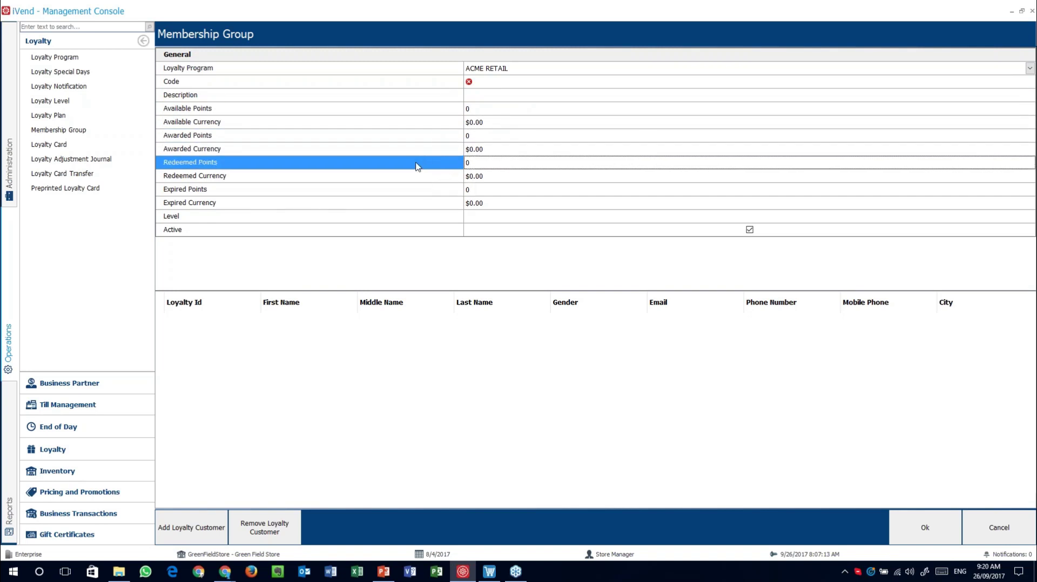
click(447, 180)
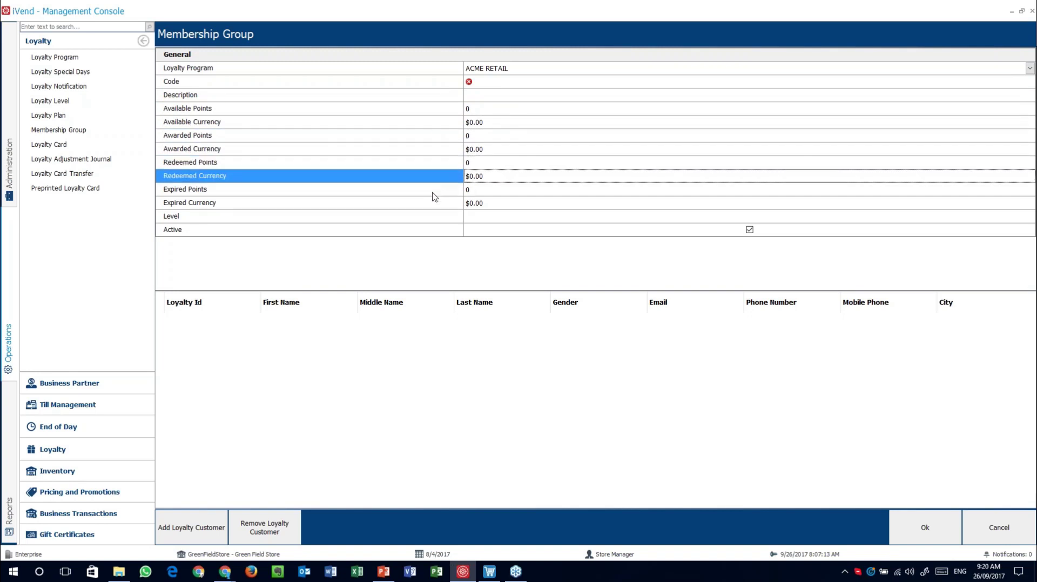
click(446, 190)
click(430, 205)
click(408, 221)
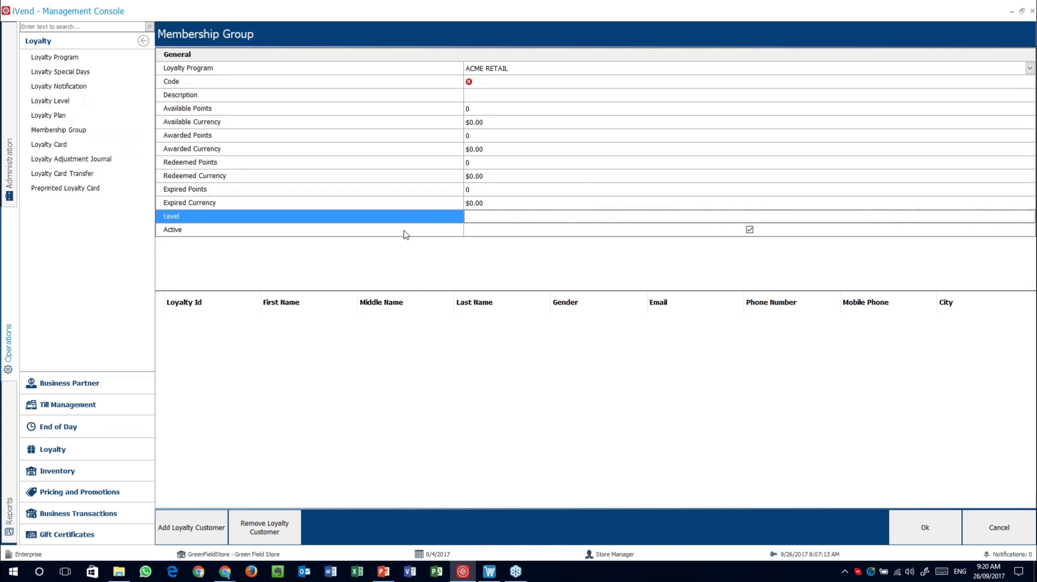
click(481, 217)
drag(438, 208, 444, 82)
click(433, 134)
click(419, 218)
click(415, 230)
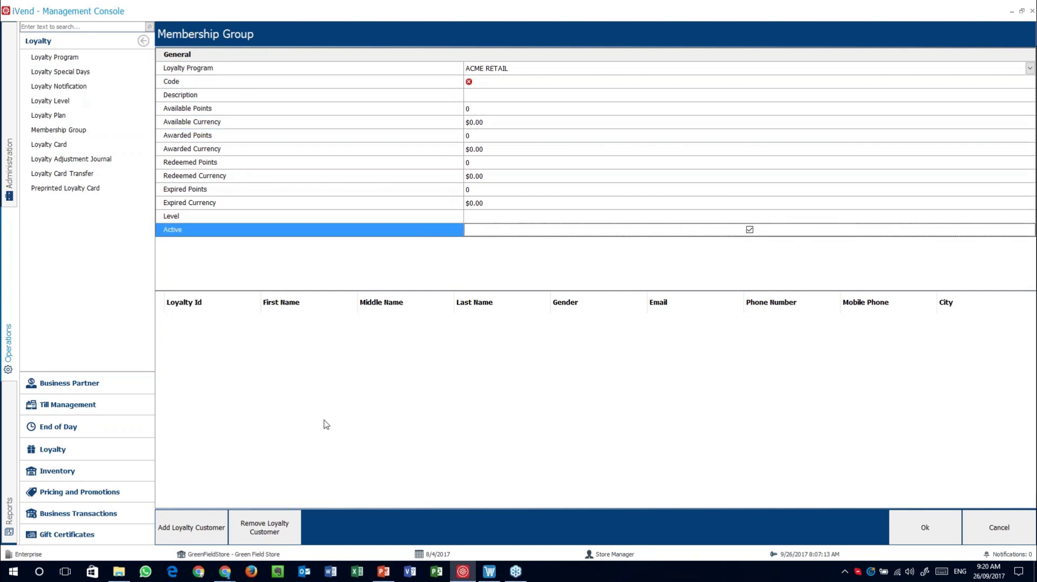
Add the third listed loyalty customer to the membership group, then discard the group and leave its search
click(192, 528)
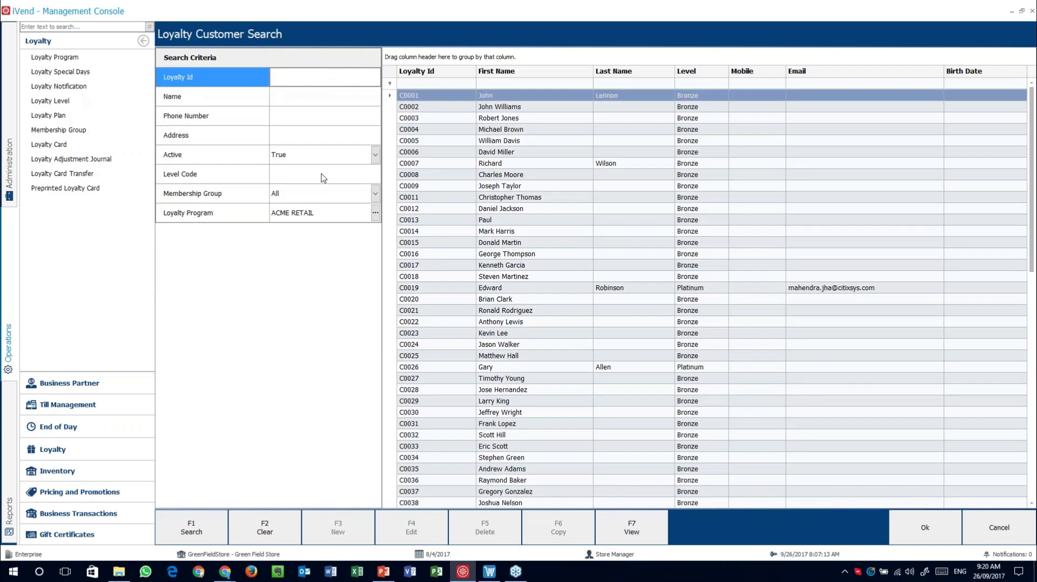
double_click(527, 119)
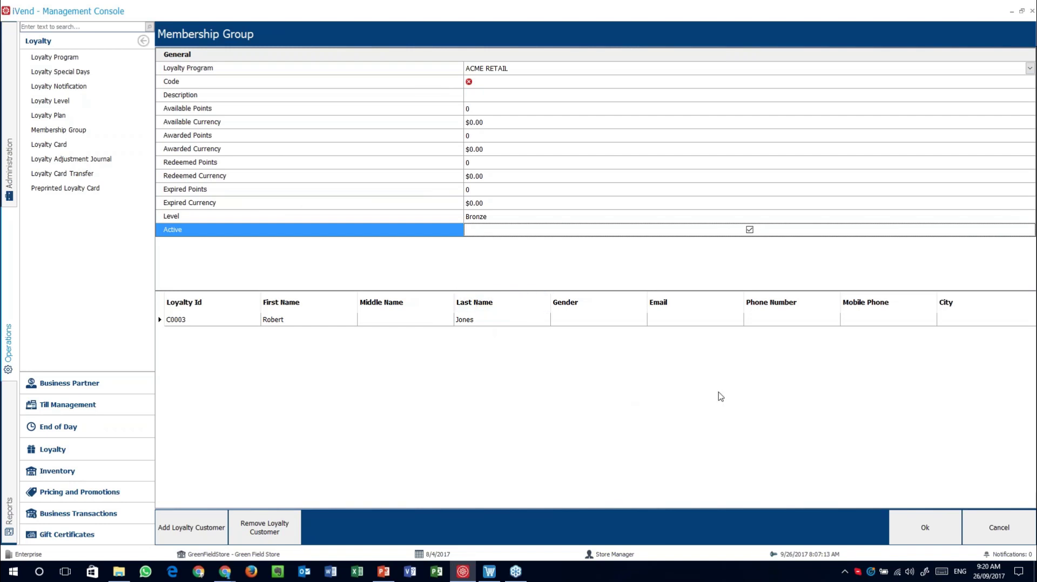
click(996, 528)
click(995, 529)
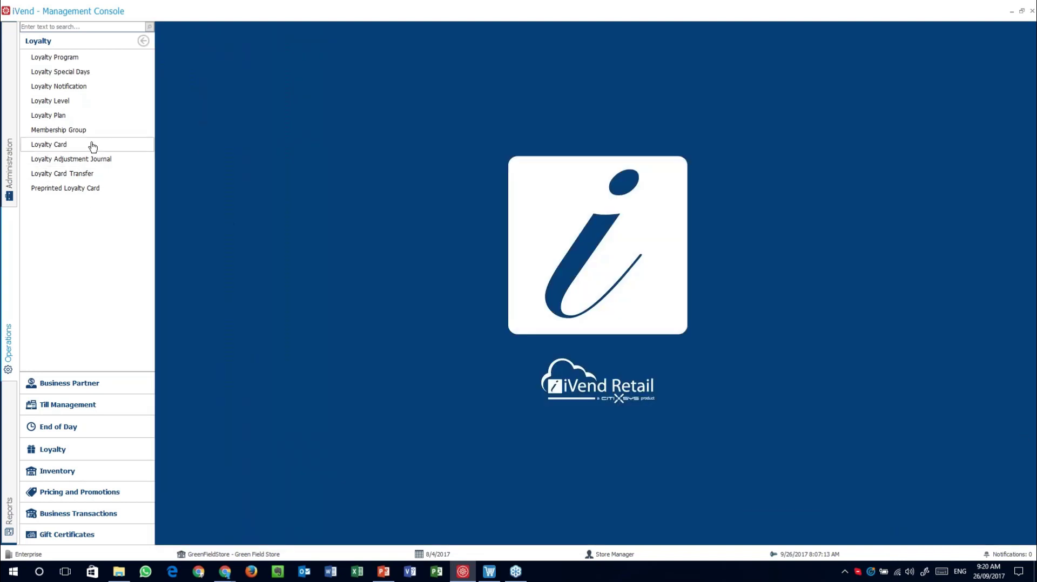
Open the twelfth listed customer's loyalty card record, review the customer and loyalty points information, and close it without changes
click(70, 144)
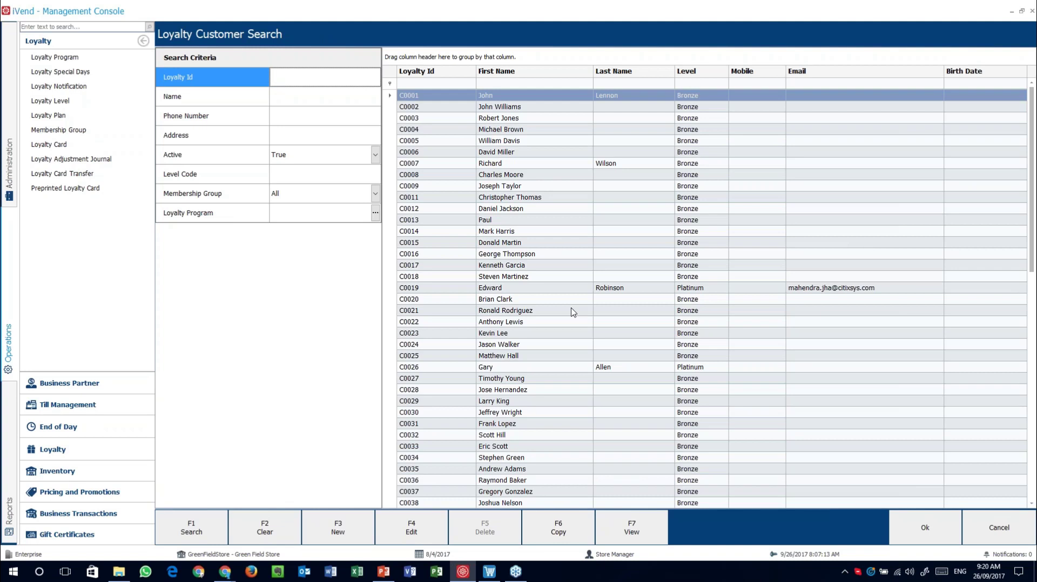
click(507, 220)
double_click(507, 225)
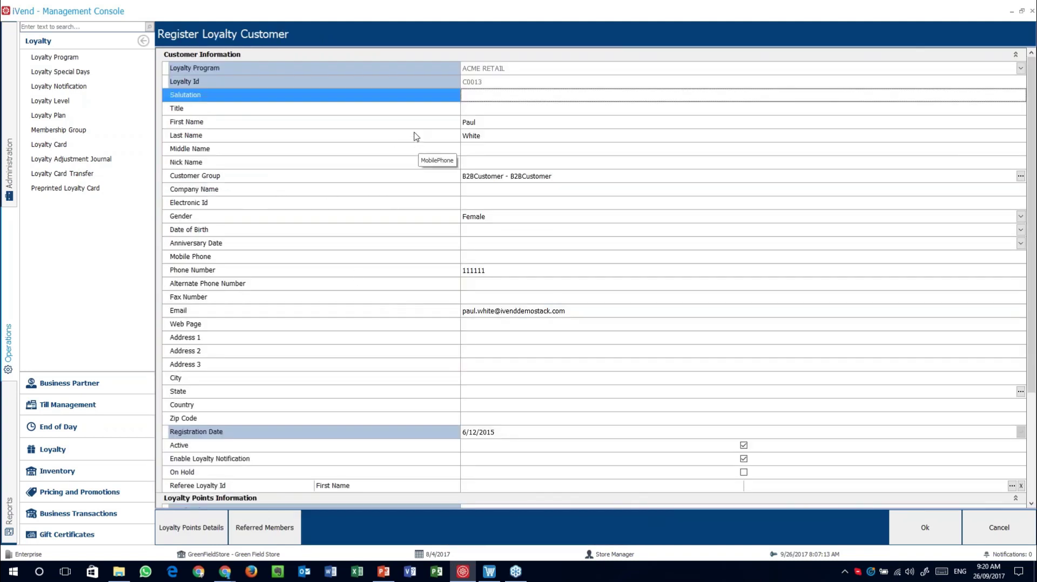
scroll(416, 136, down, 4)
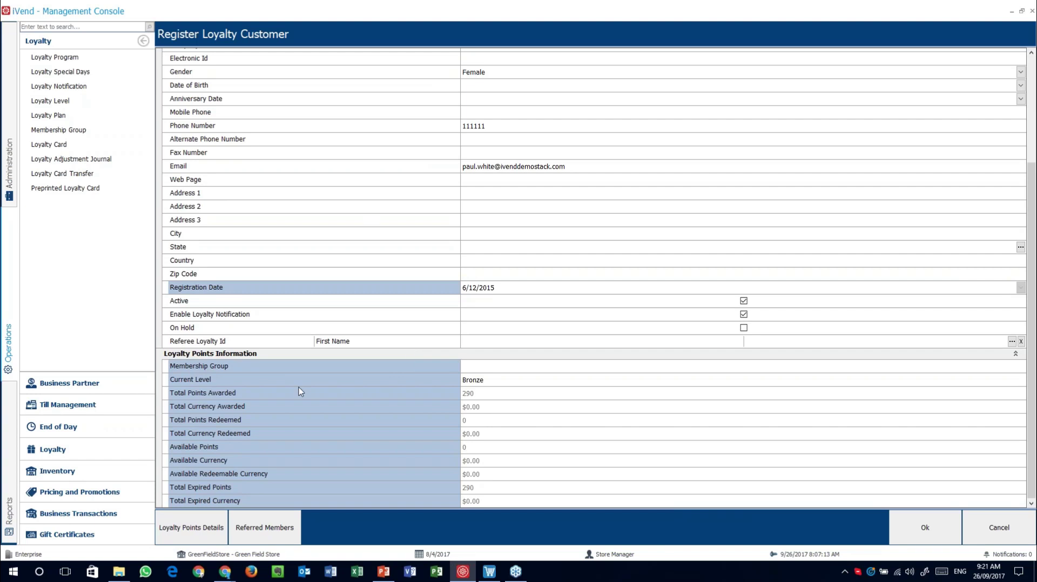
scroll(373, 341, up, 5)
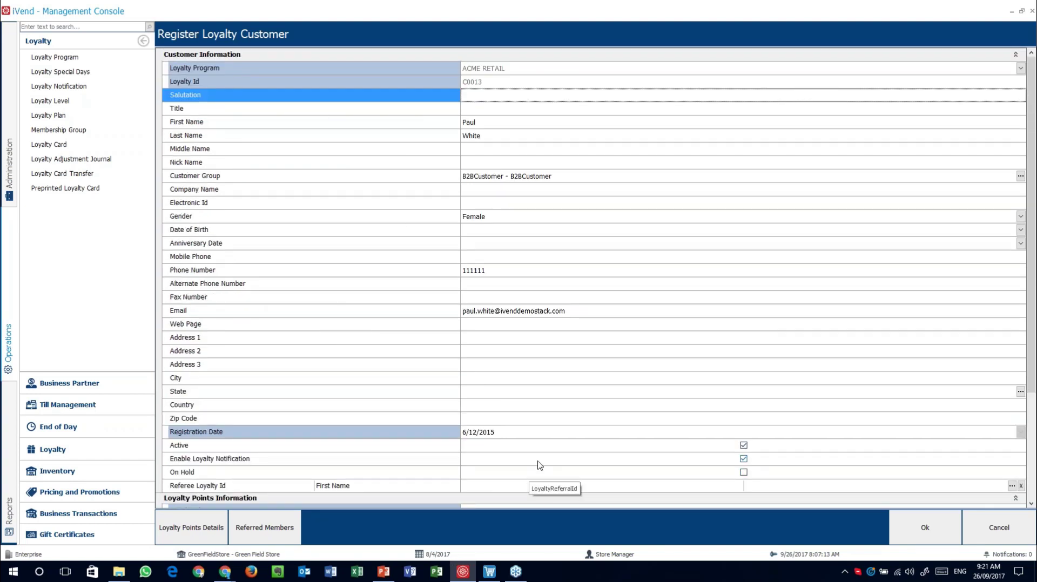
click(993, 532)
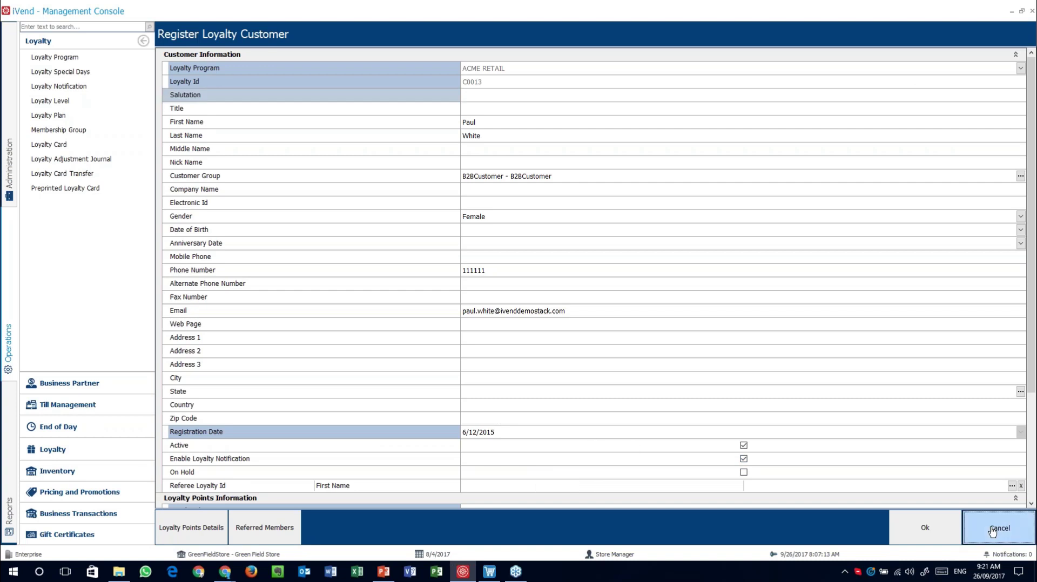
click(996, 531)
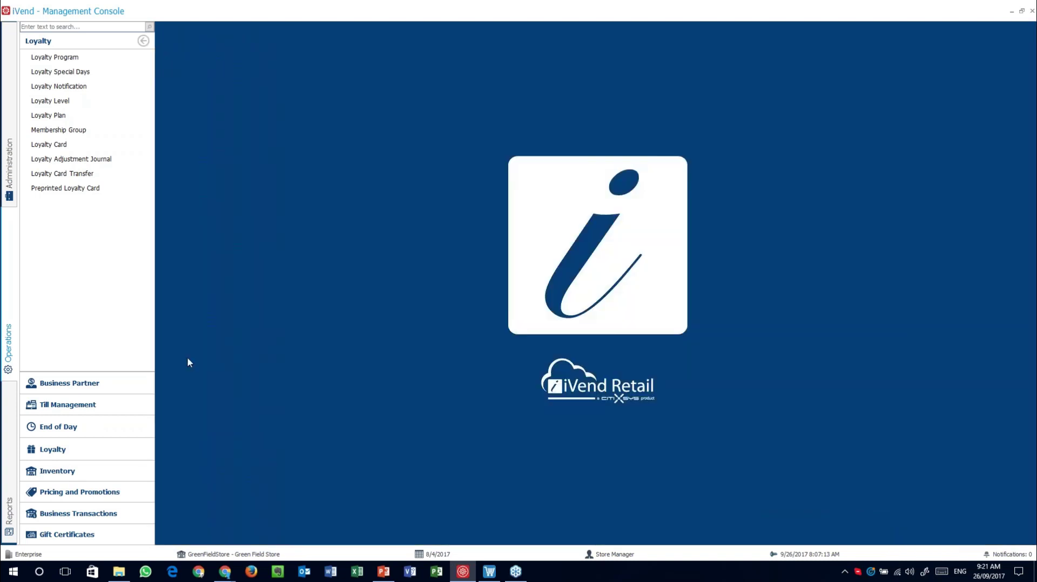
Create a new loyalty adjustment journal for the ACME RETAIL loyalty program
click(81, 159)
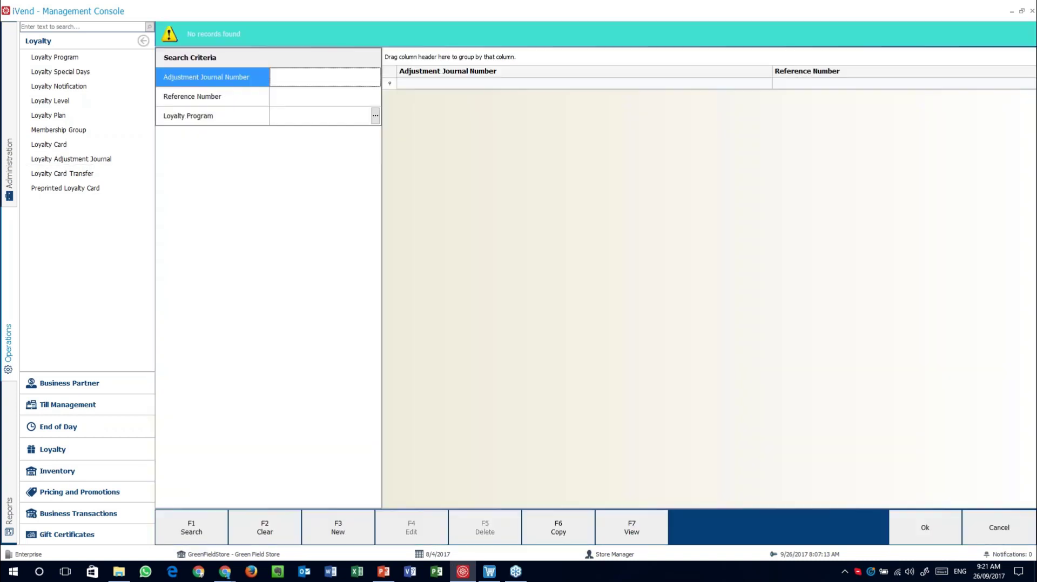
click(338, 528)
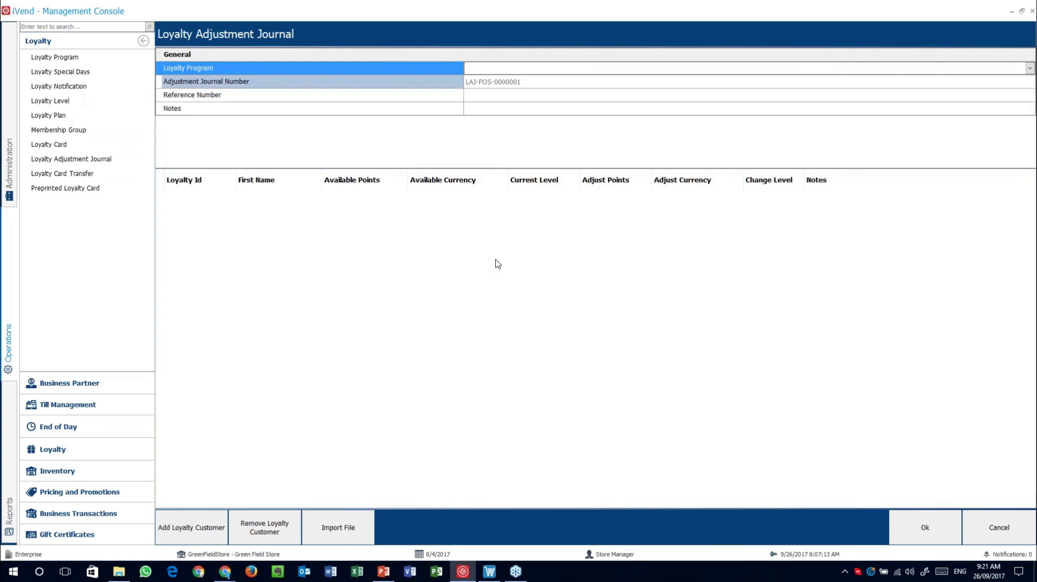
click(683, 69)
click(677, 81)
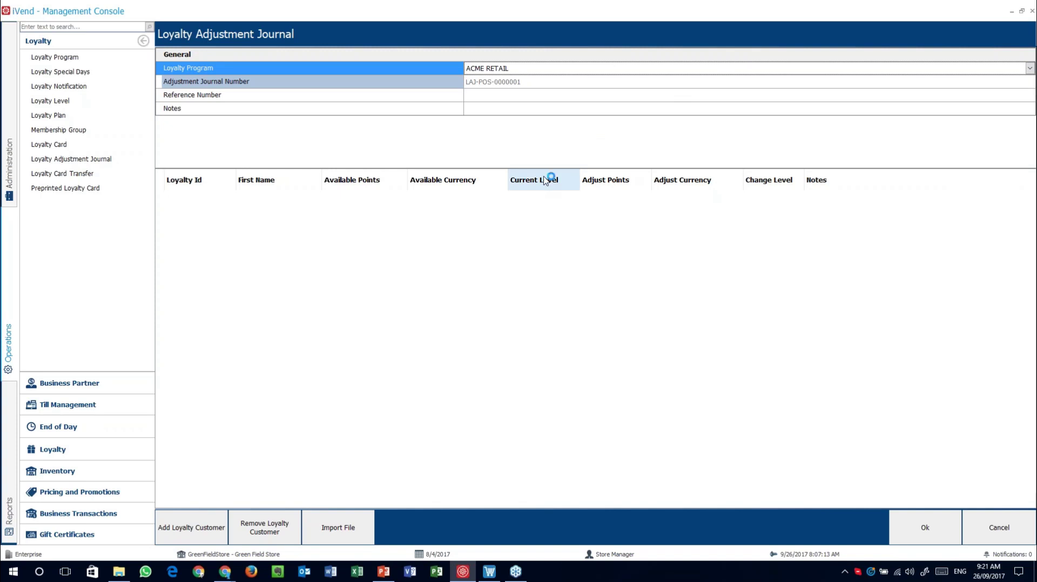
Set the adjustment journal's reference number to 100 and its notes to "Adjust points becuase plan failed."
click(469, 98)
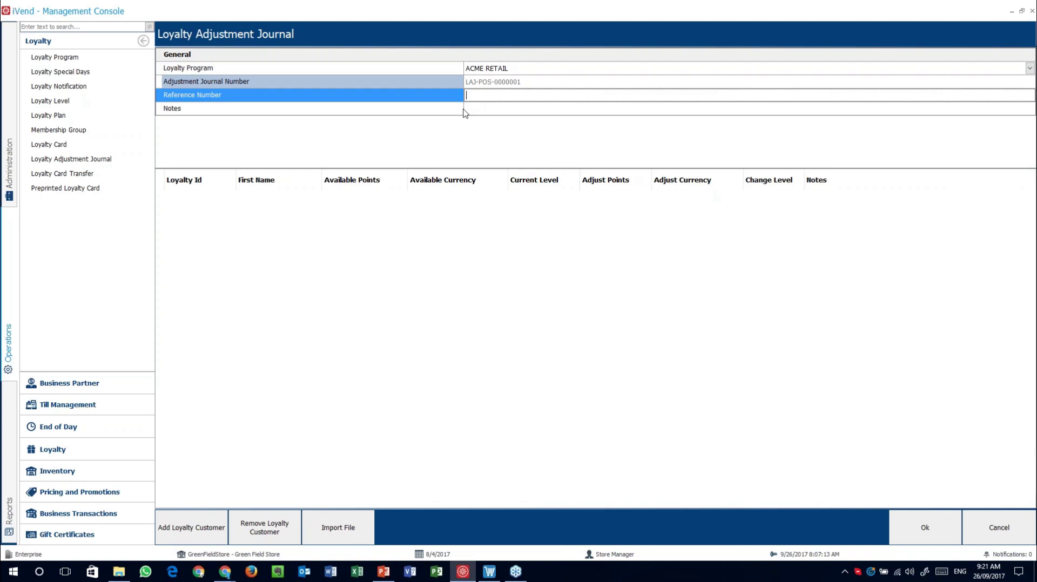
click(468, 109)
click(469, 96)
text(100)
click(504, 108)
text(Adjust points becuase plan failed.)
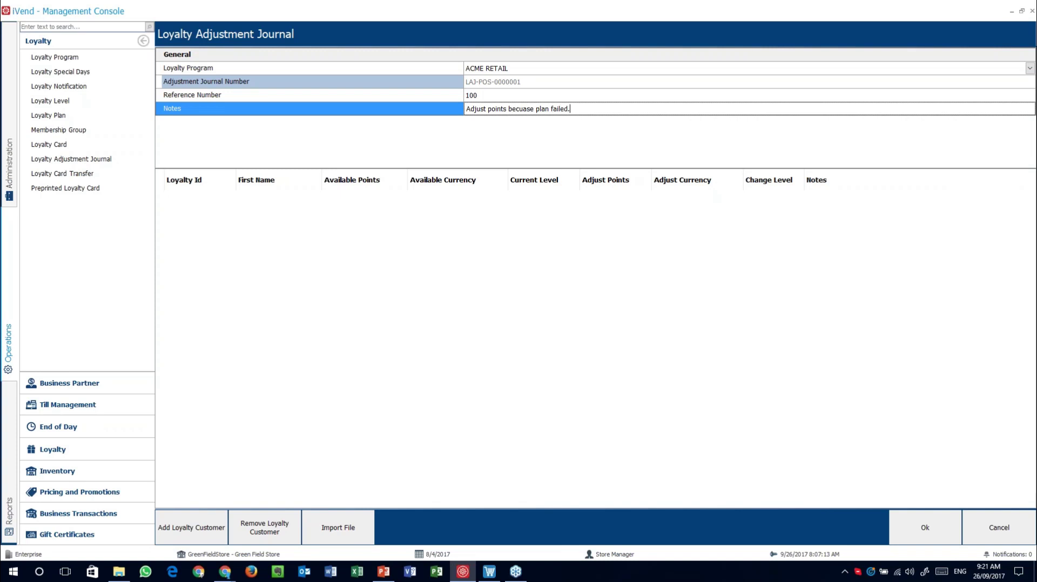
Add the first listed Platinum-level loyalty customer to the adjustment journal and set that row's point adjustment to -100
click(178, 521)
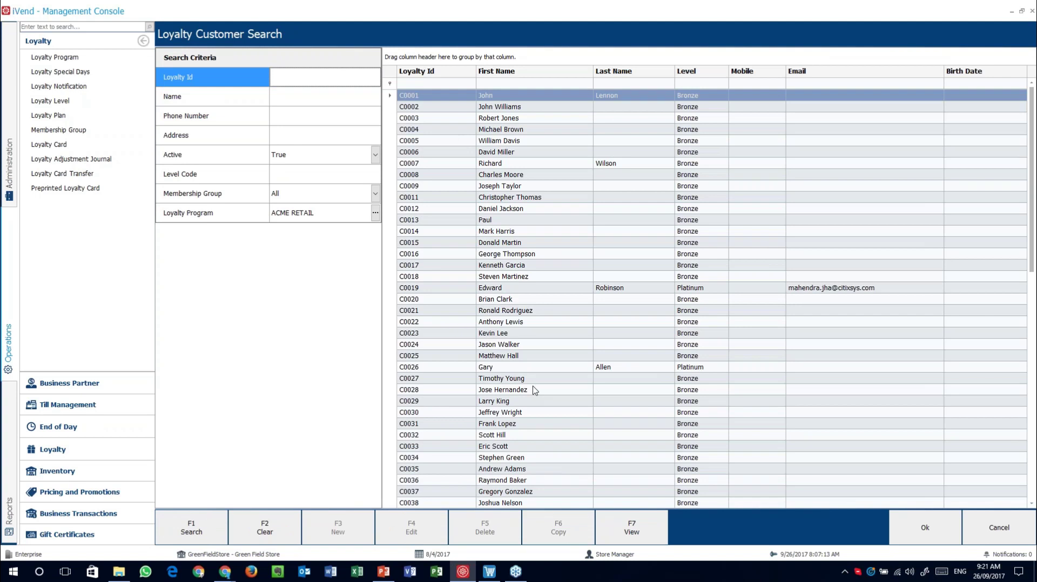
double_click(514, 289)
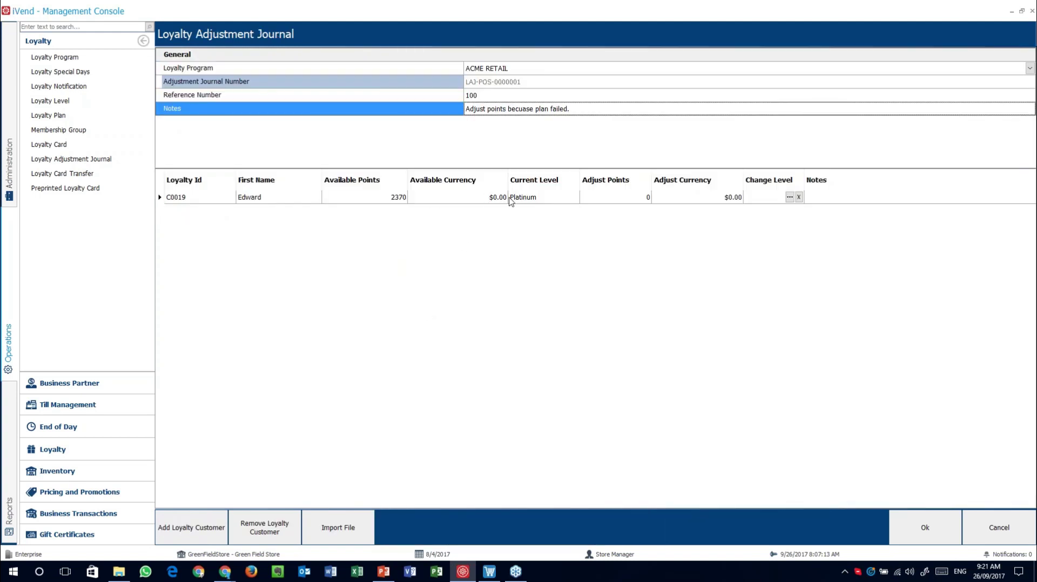
click(375, 204)
click(452, 200)
click(382, 201)
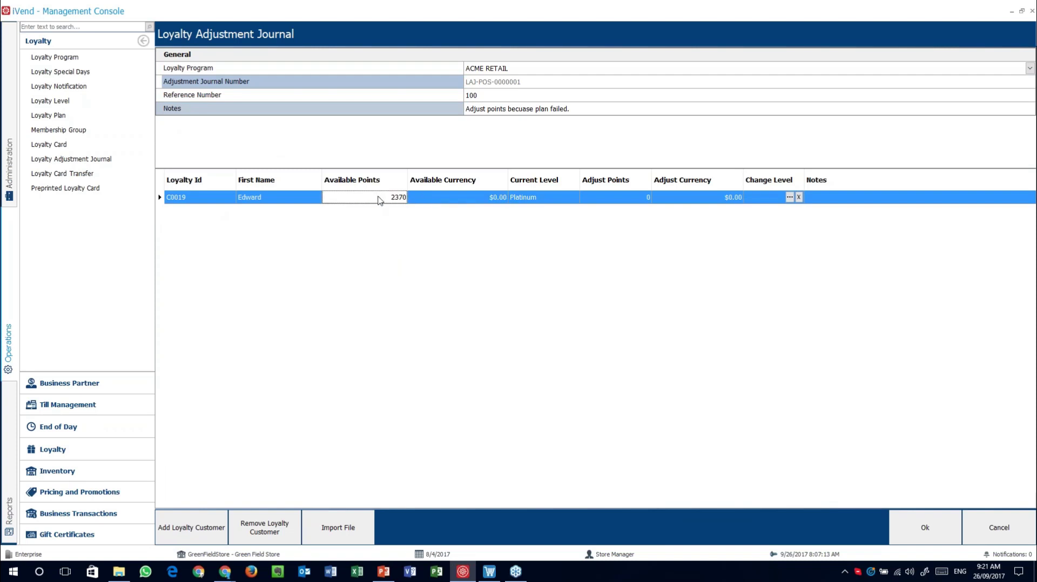
click(443, 203)
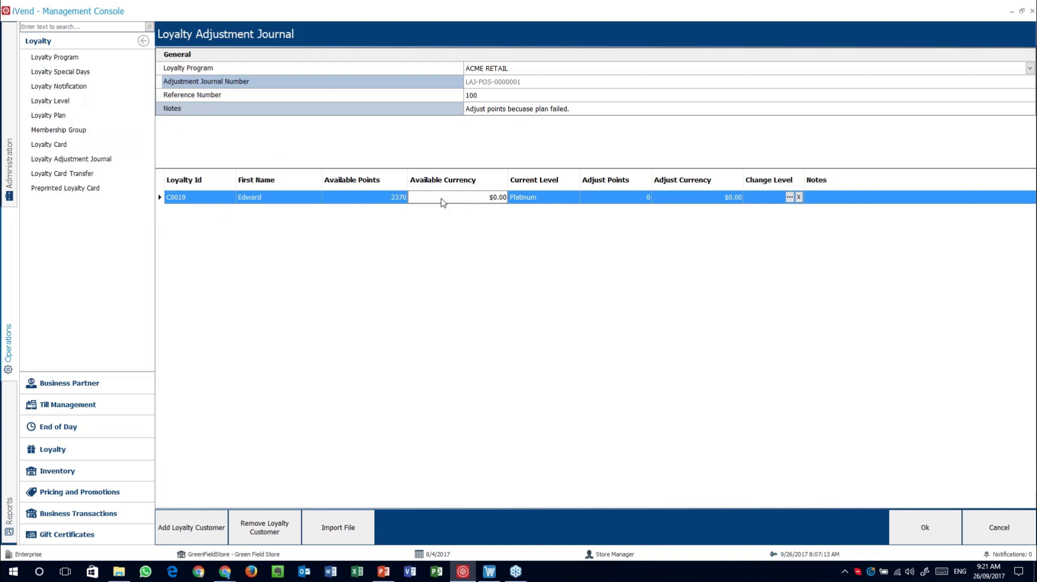
click(644, 201)
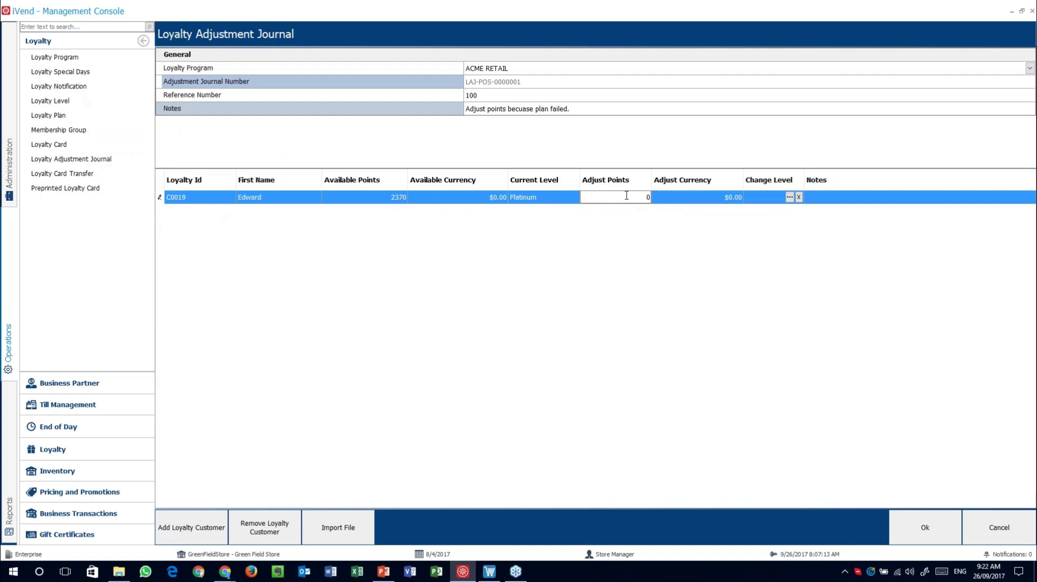
text(-100)
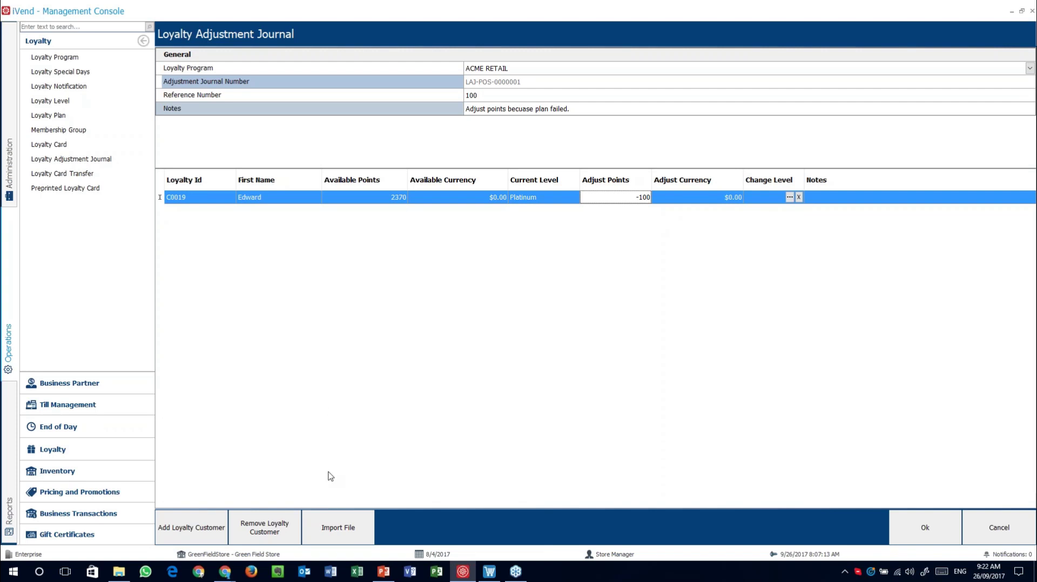
Look at the Excel file import option for the adjustment journal and close it without importing anything
click(342, 528)
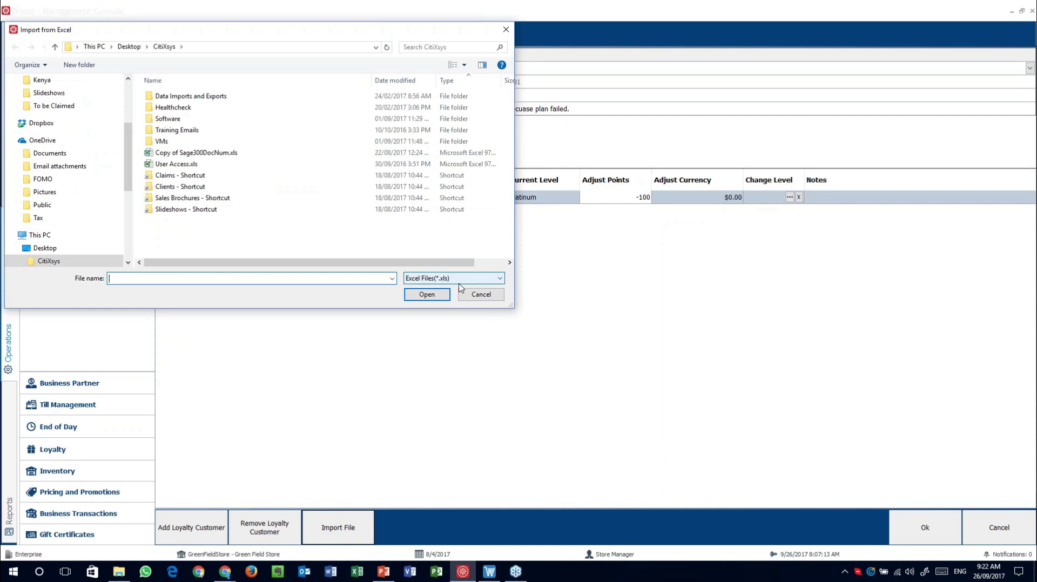
click(482, 296)
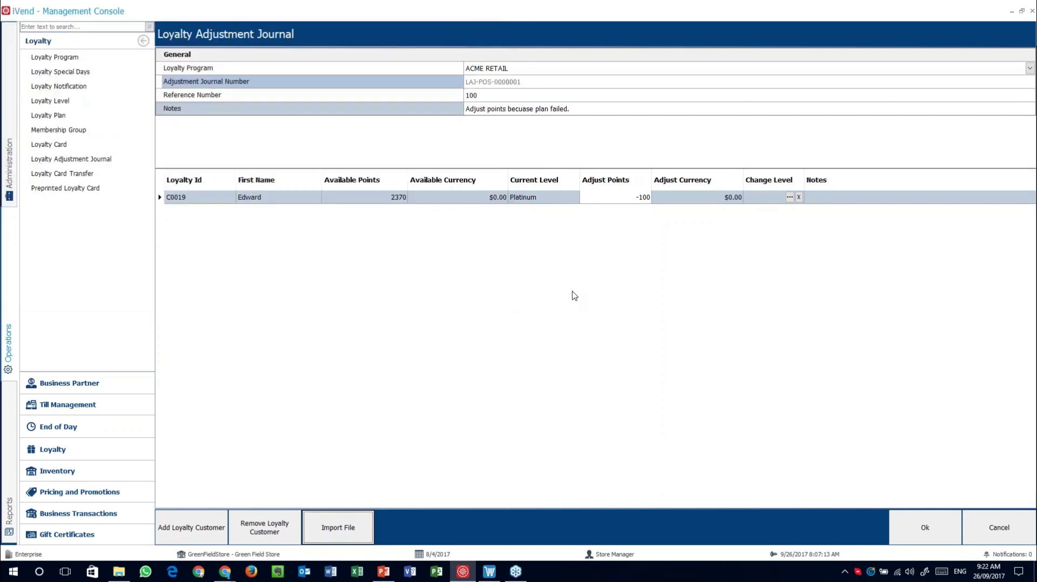
Save the loyalty adjustment journal and check the loyalty points details on the adjusted customer's record
click(923, 533)
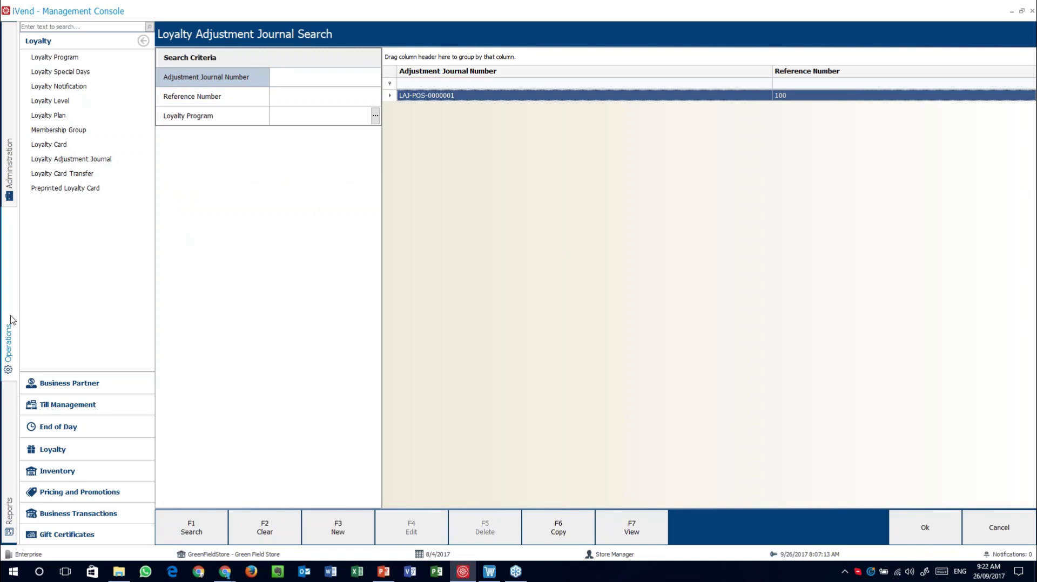
click(59, 385)
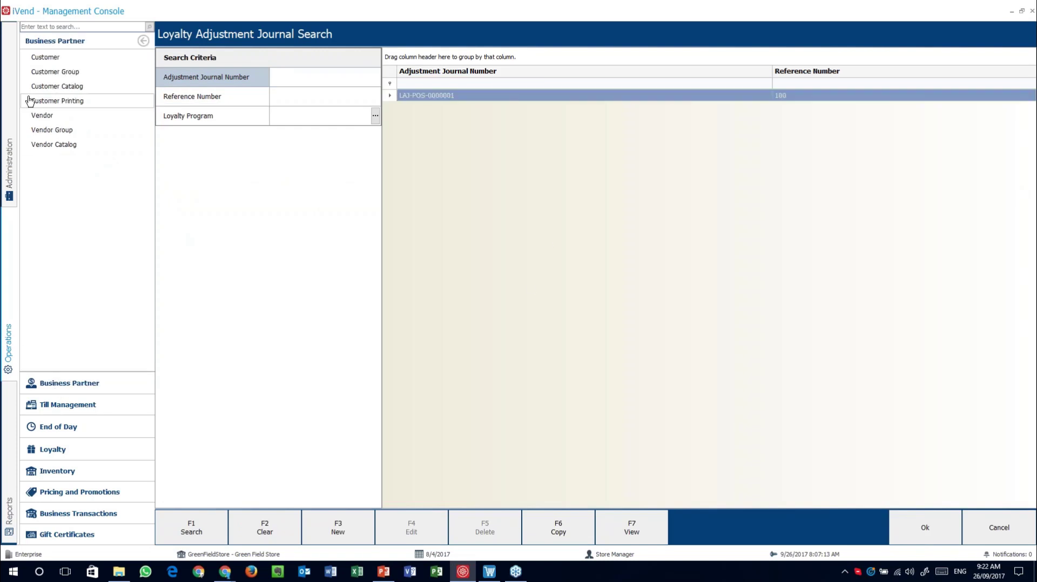
click(43, 58)
click(178, 501)
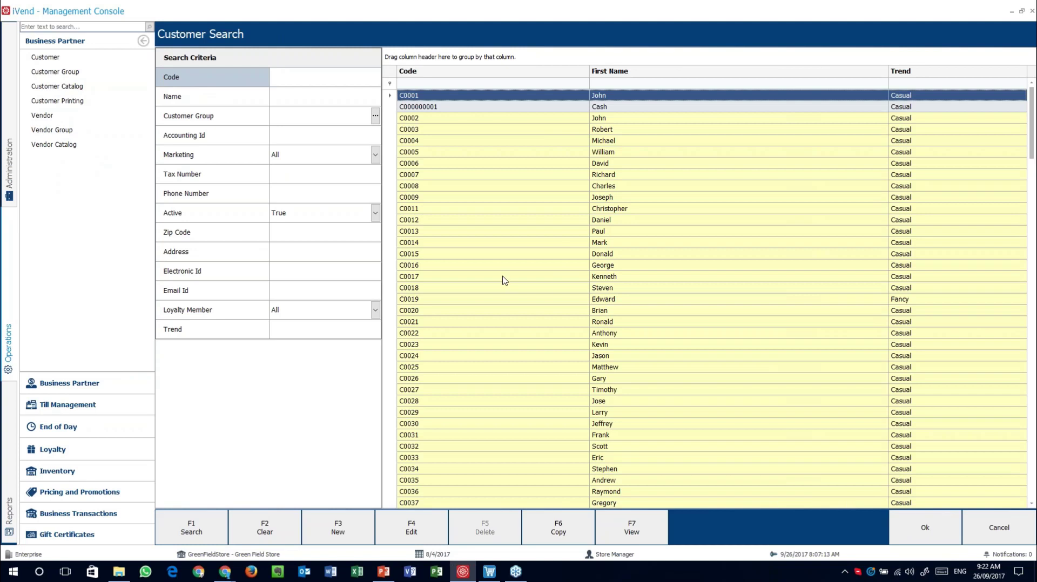
double_click(549, 298)
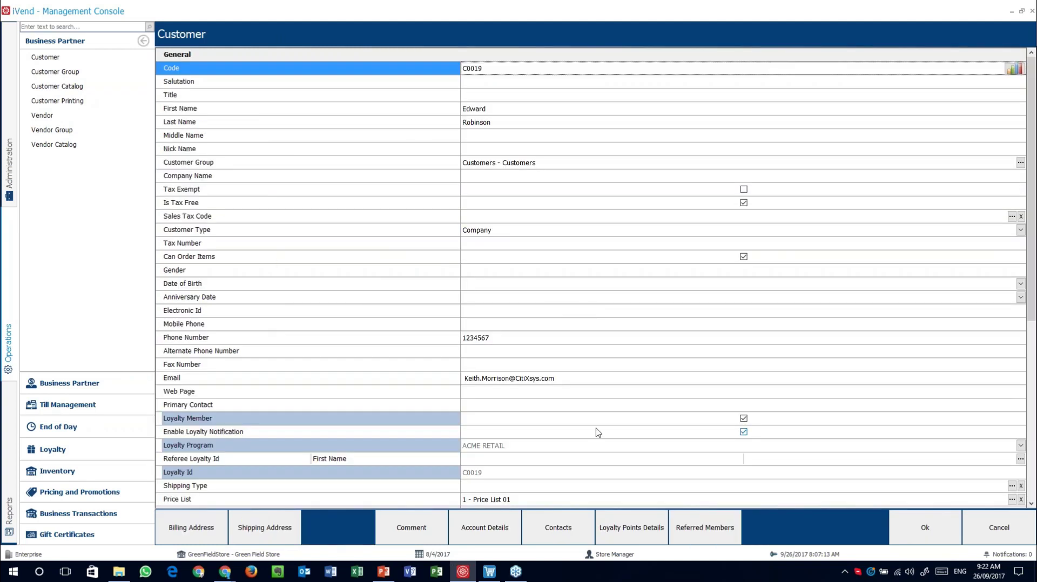
click(644, 537)
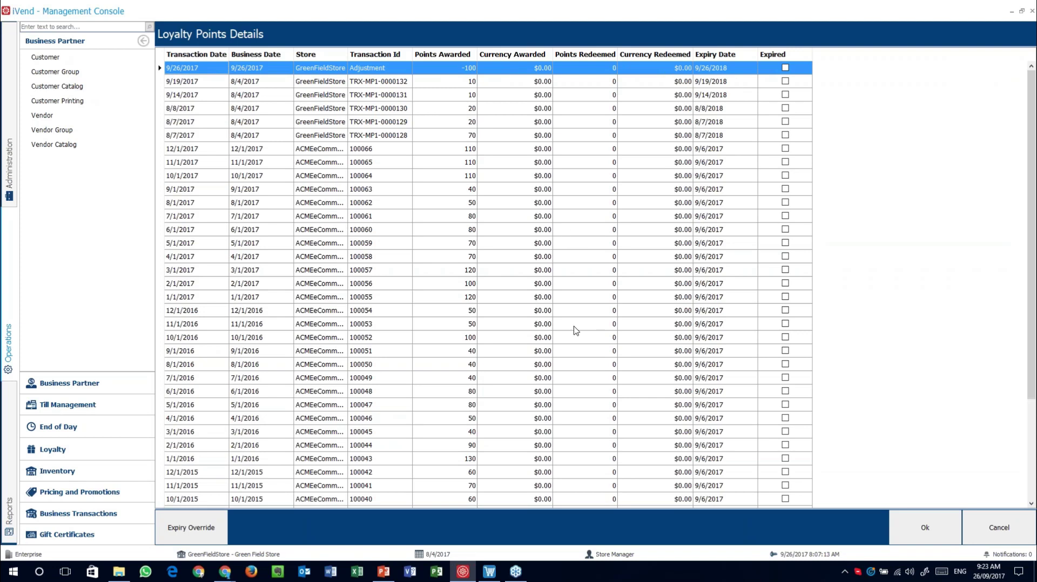
click(999, 528)
click(997, 528)
click(997, 528)
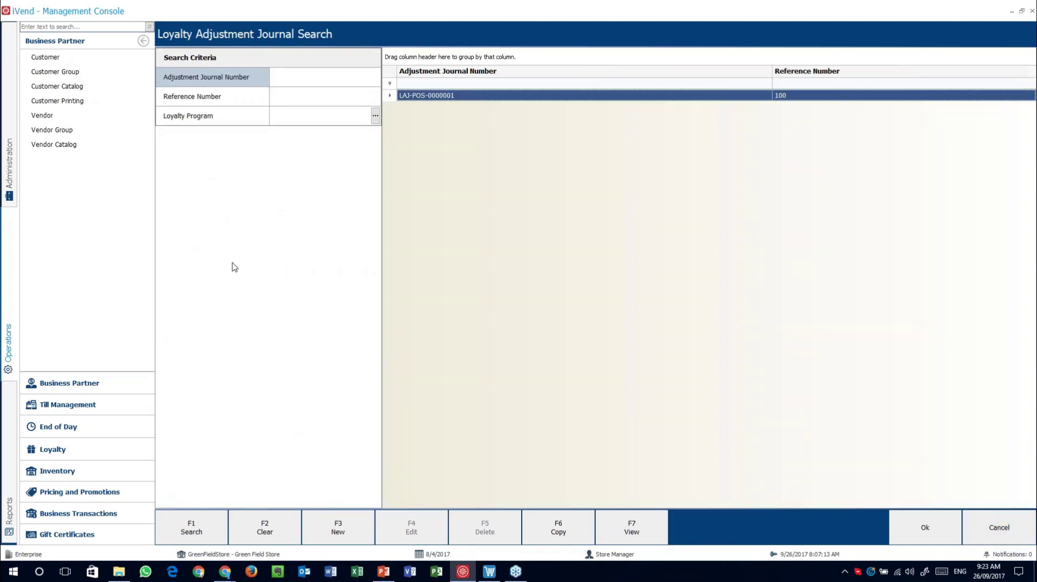
click(999, 528)
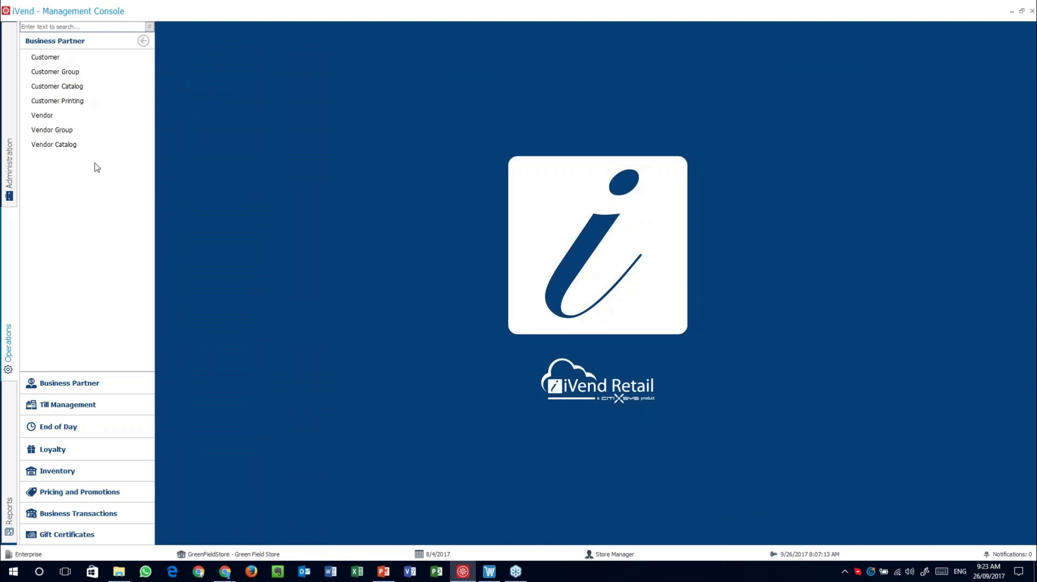
Look over a blank loyalty card transfer form and the loyalty card customer list, closing both without saving
click(139, 471)
click(75, 453)
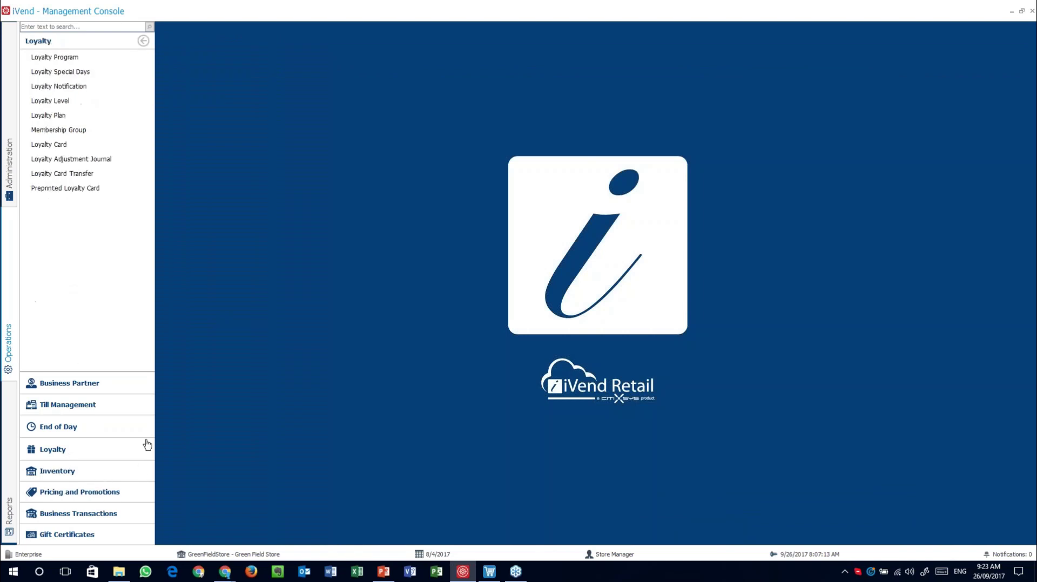
click(79, 178)
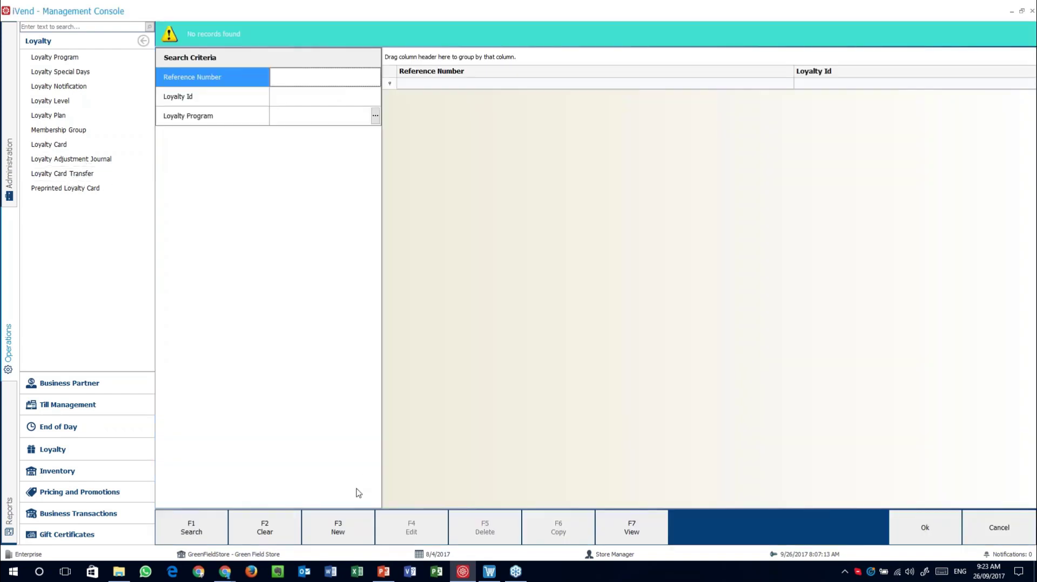
click(338, 528)
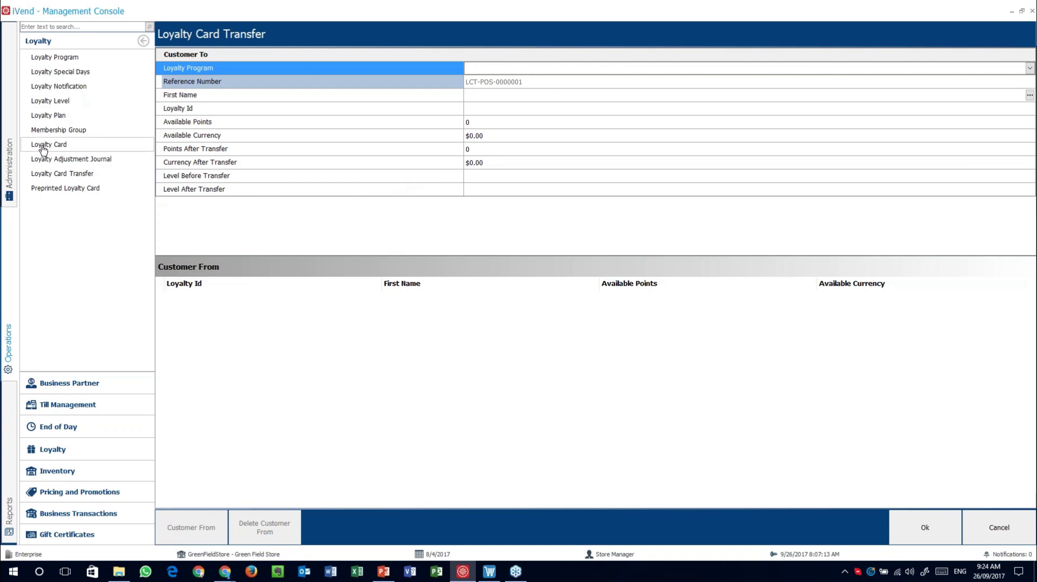
click(61, 146)
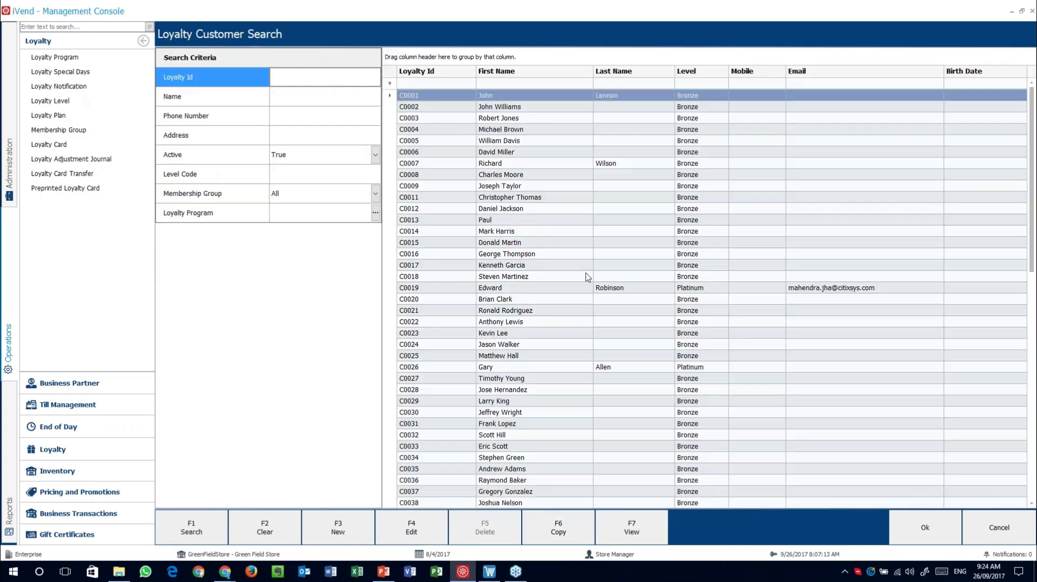
click(1000, 528)
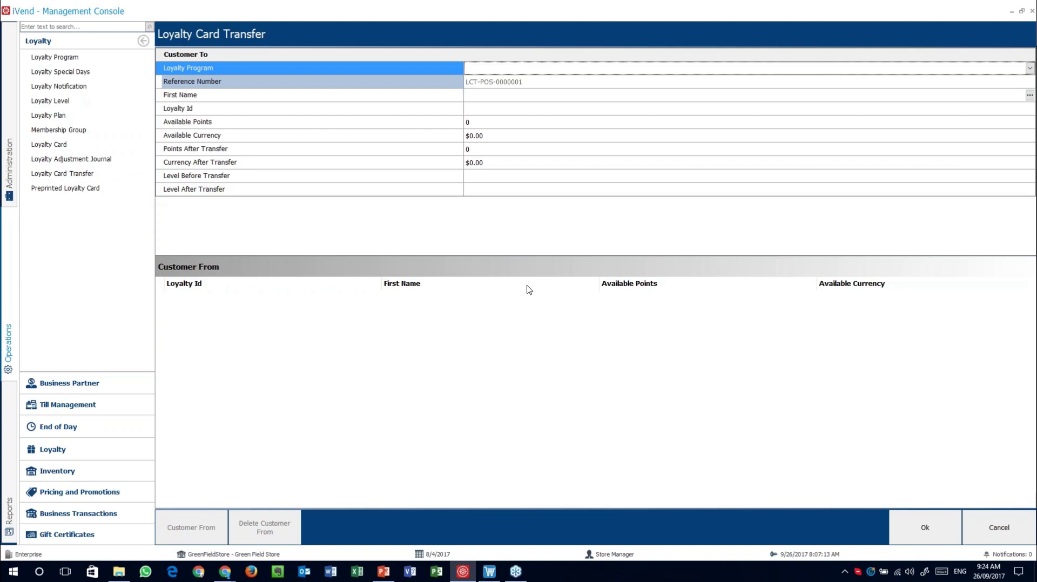
click(999, 525)
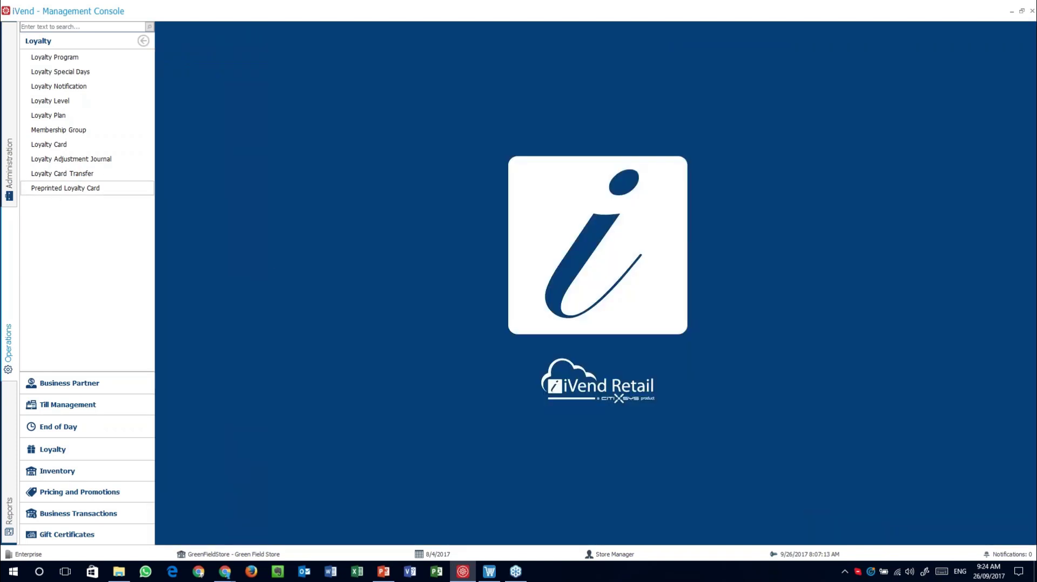
Look over a blank preprinted loyalty card form and close it without saving
click(65, 188)
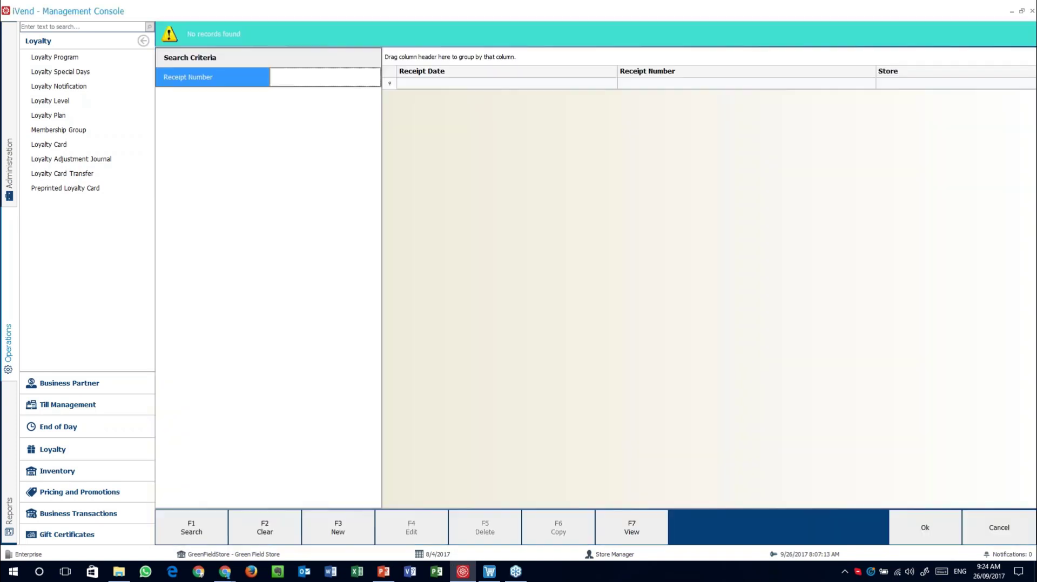
click(349, 537)
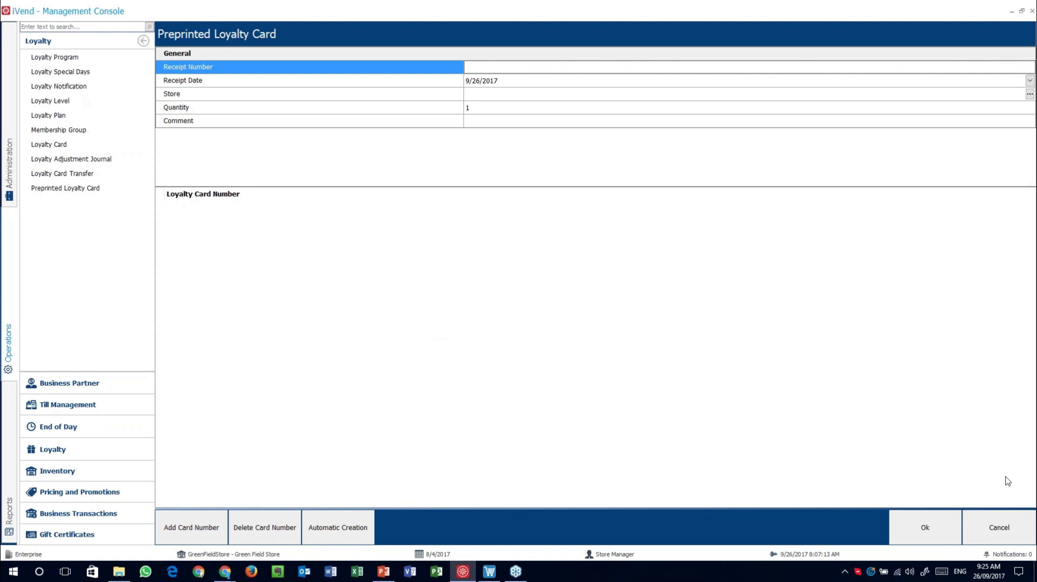
click(1000, 529)
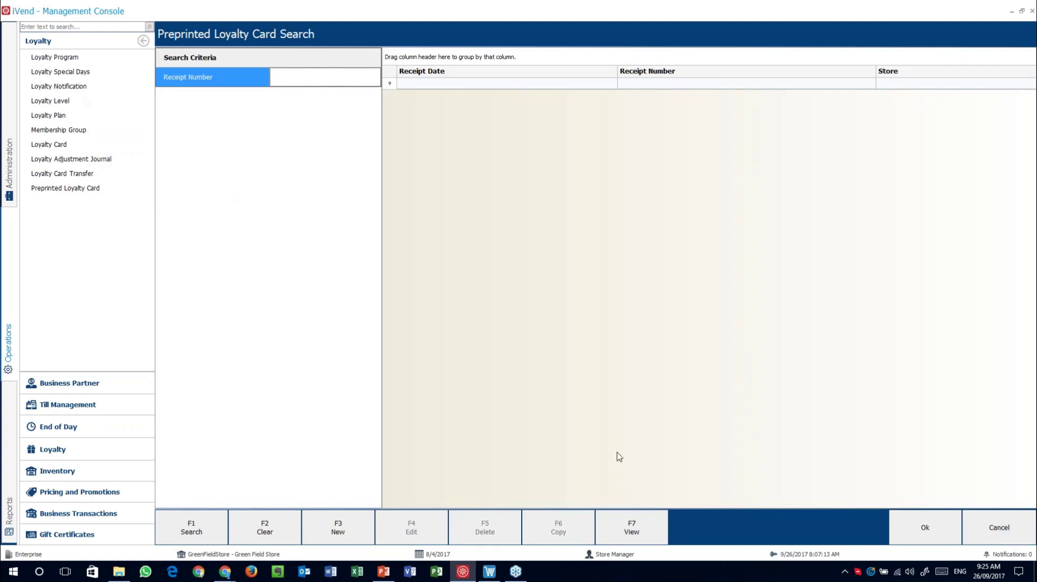
click(1000, 527)
Run the Loyalty Customer Journal report for the ACME RETAIL loyalty program
click(9, 514)
click(104, 493)
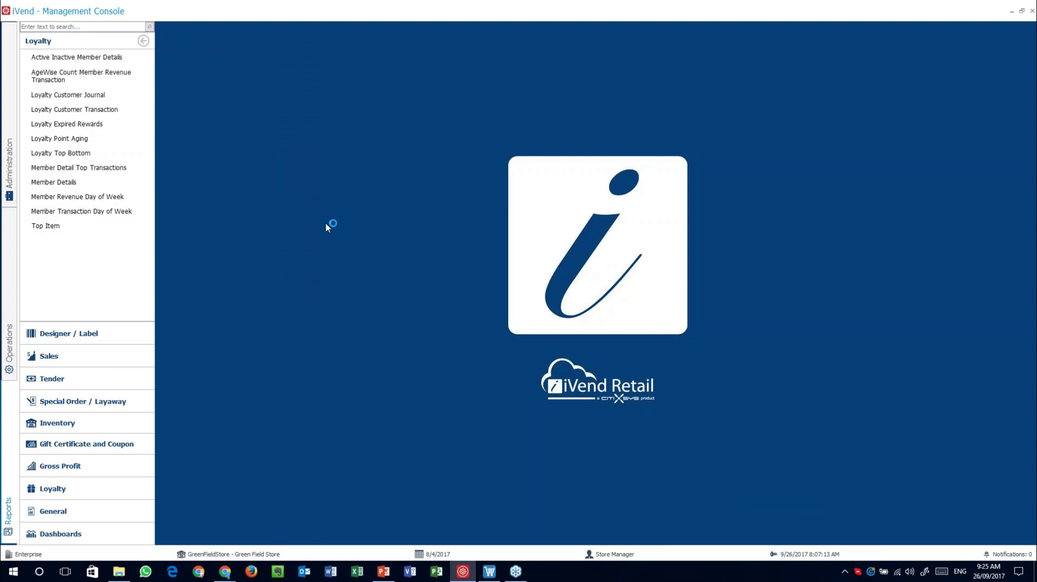
click(81, 96)
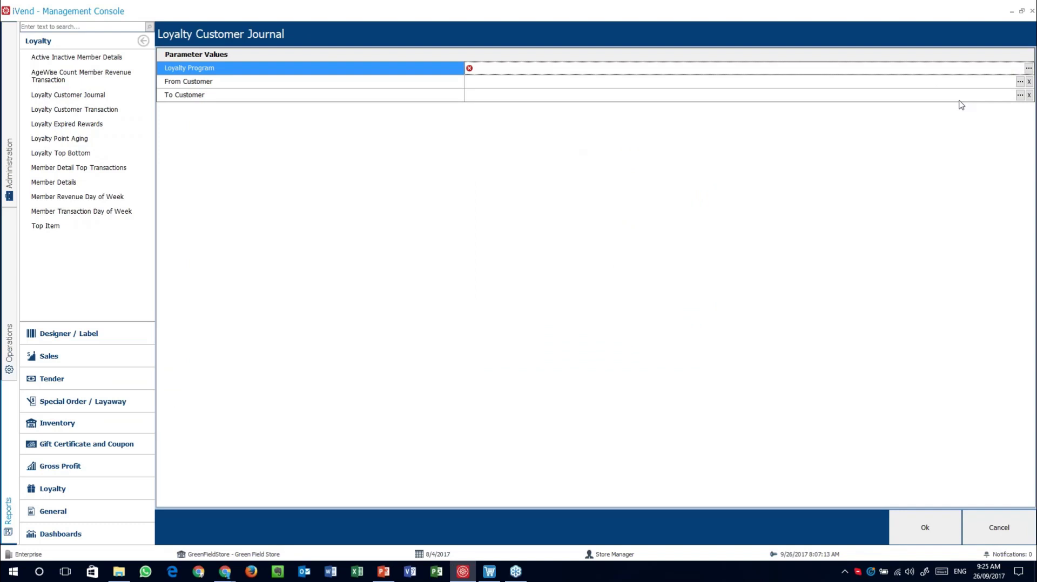
click(1029, 68)
click(191, 528)
double_click(520, 97)
click(911, 528)
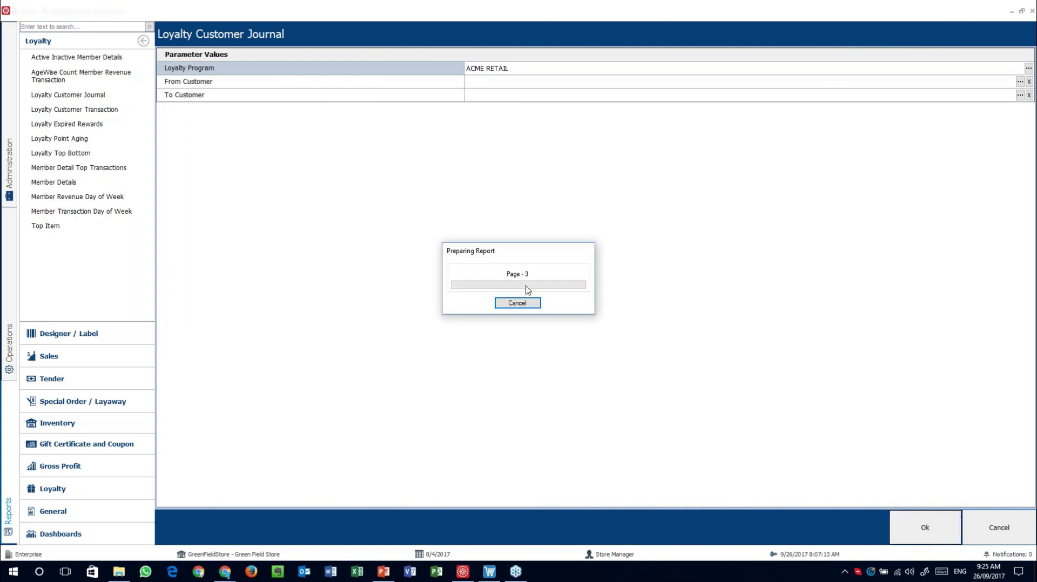
Read through the customer journal report down to its totals, and close the report and its parameter form
scroll(447, 359, down, 6)
scroll(447, 361, up, 6)
scroll(446, 361, down, 8)
scroll(447, 361, down, 20)
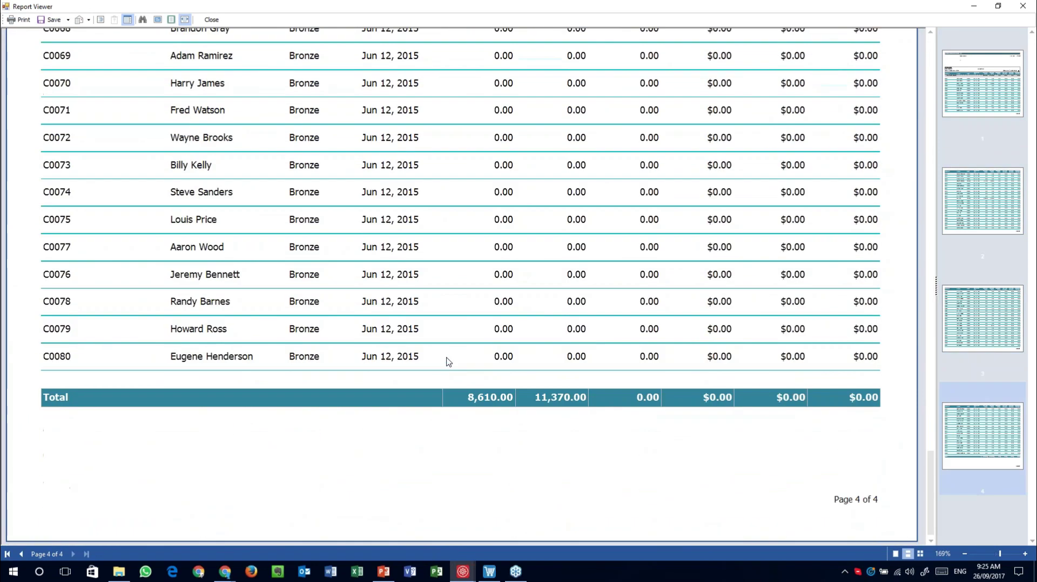
click(1023, 6)
click(999, 527)
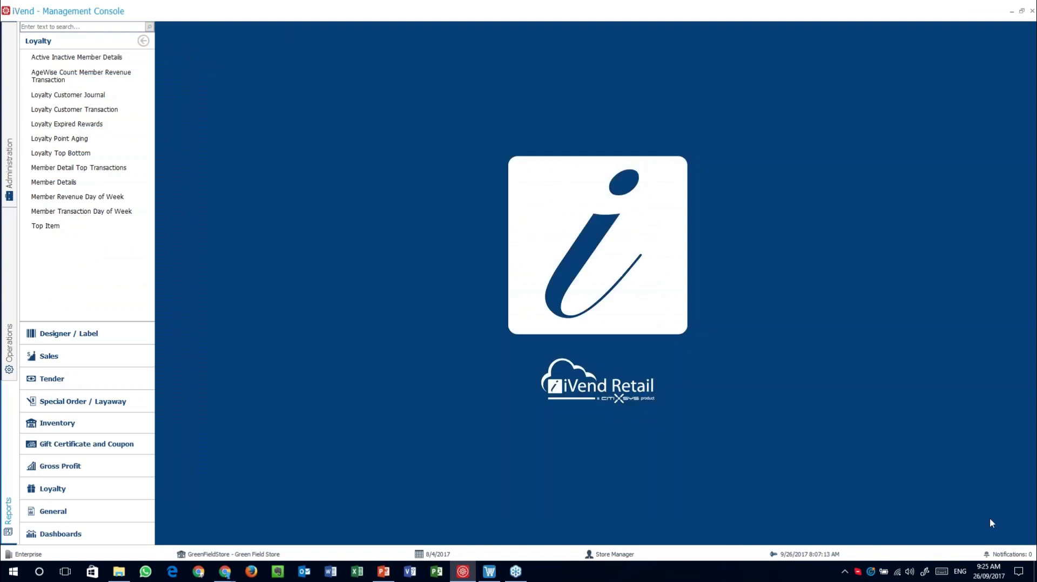
Open the Loyalty - Finance View dashboard and filter it to the ACME RETAIL program
click(75, 537)
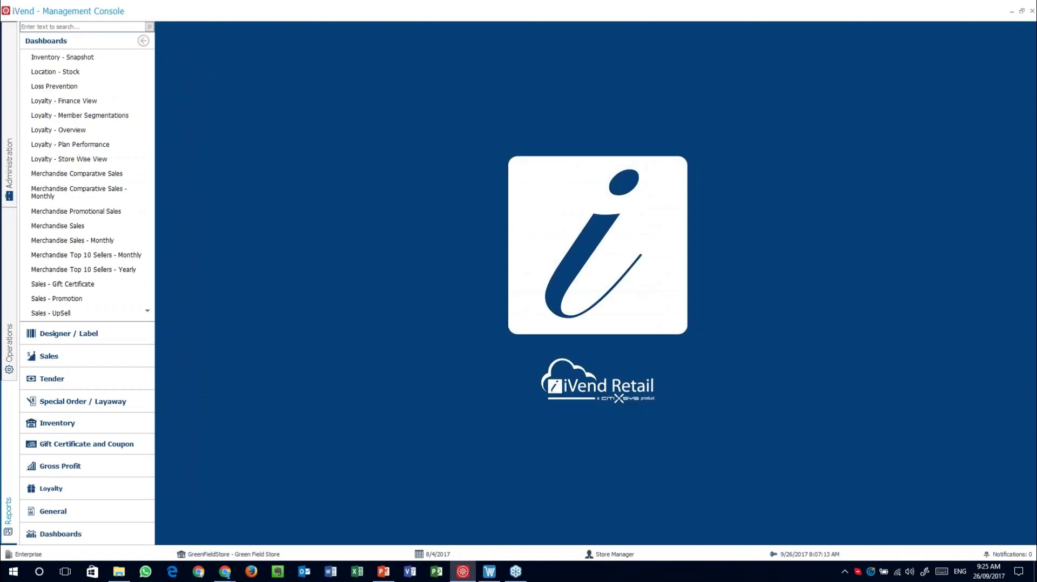
click(53, 102)
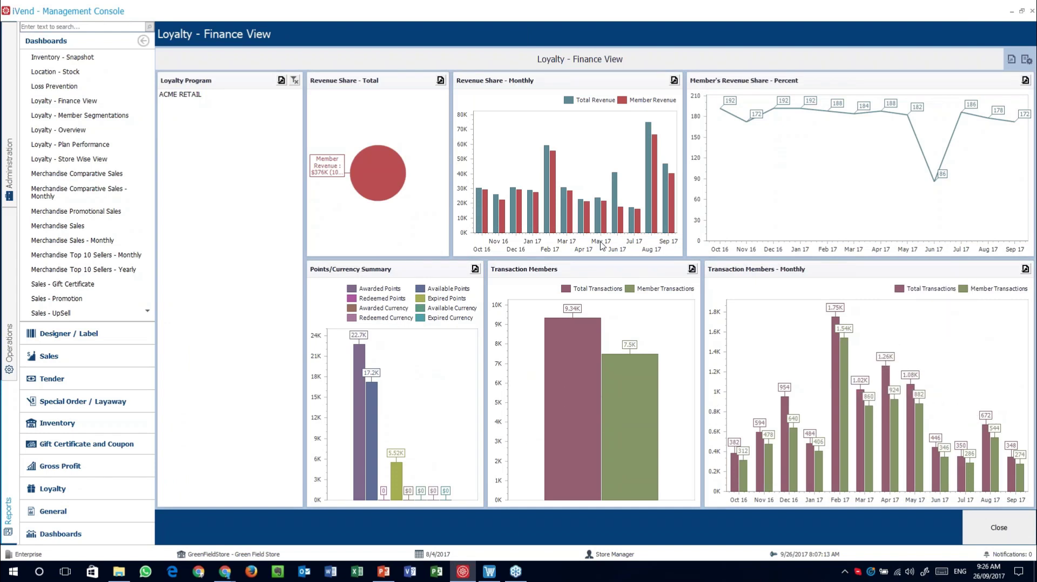
click(191, 95)
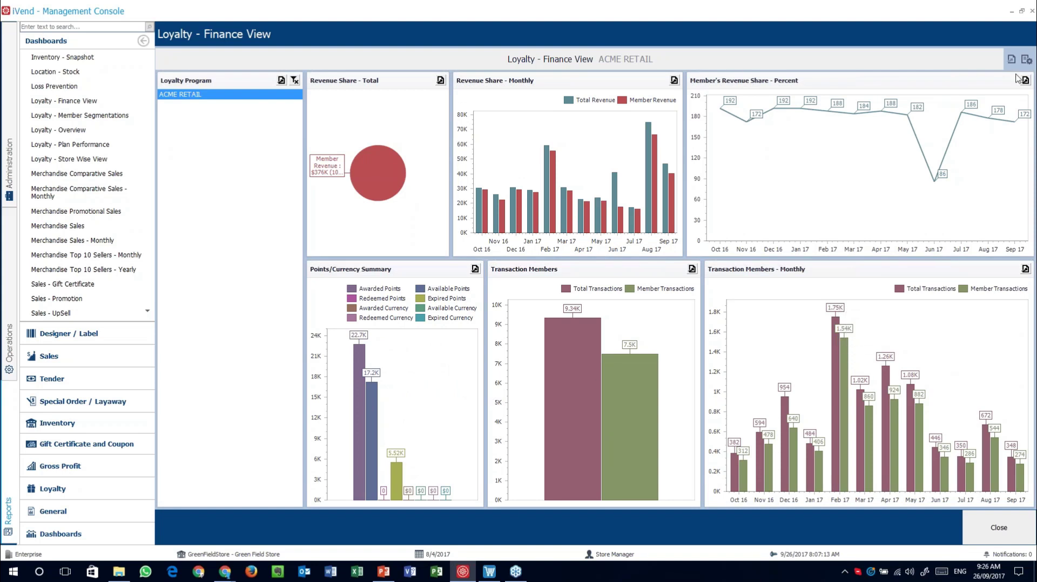
mouse_move(847, 316)
Switch to Chrome and bring up the sign-in page of the iVend Customer Portal
mouse_move(227, 573)
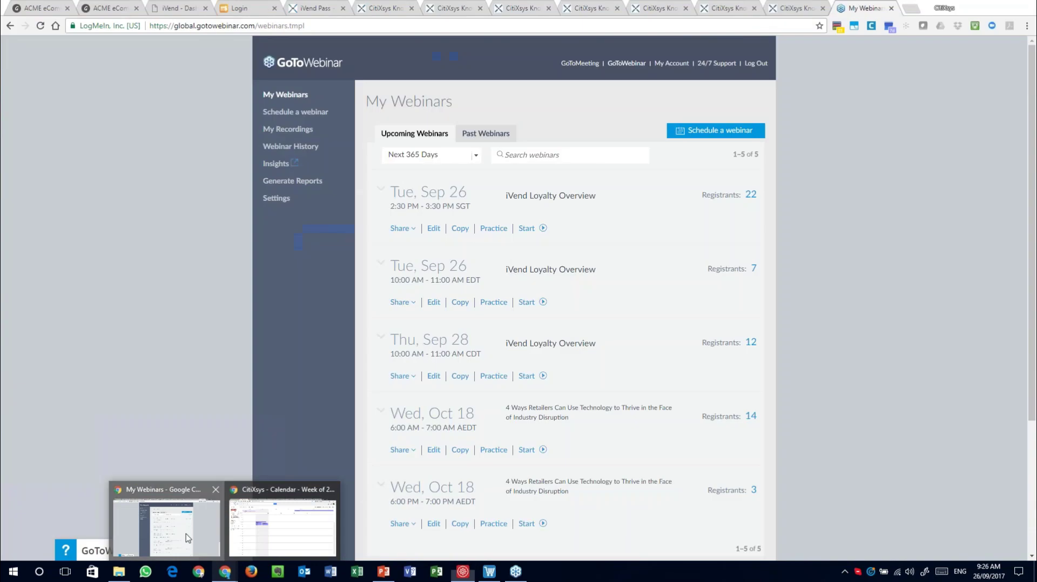
click(186, 534)
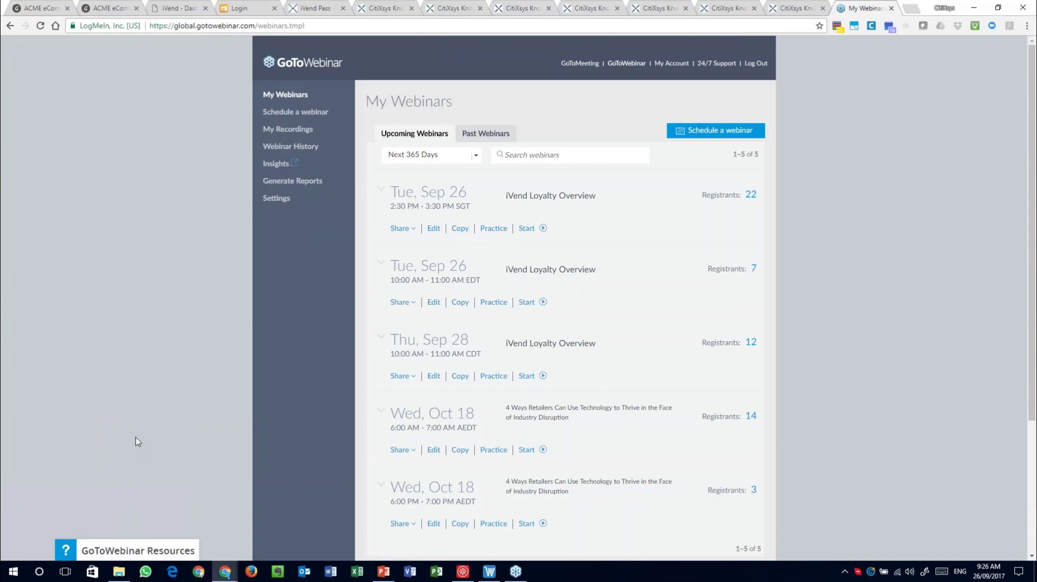
click(178, 8)
click(239, 8)
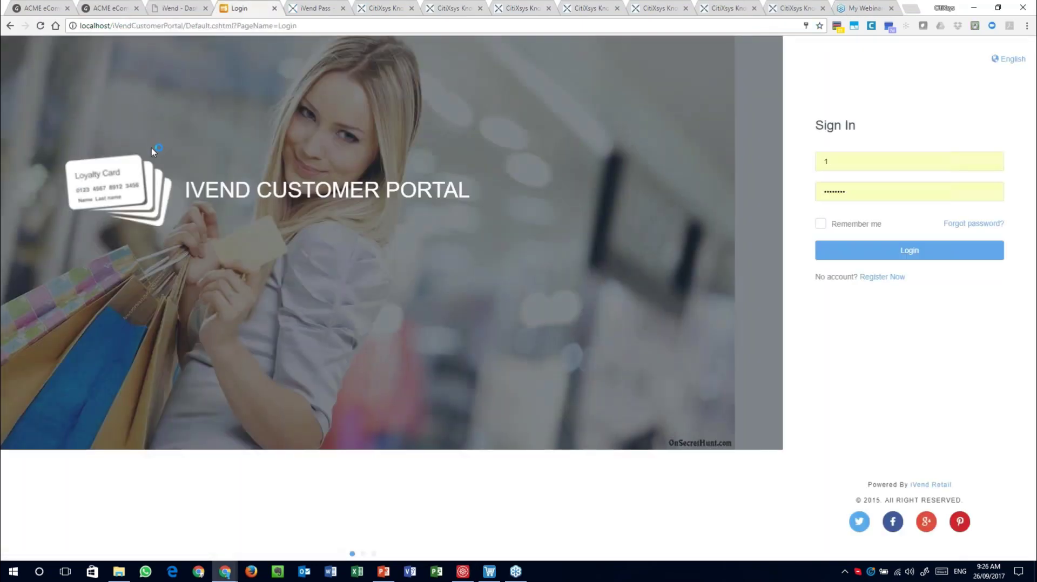
Try to sign in to the customer portal with a saved account e-mail and its account password
click(845, 156)
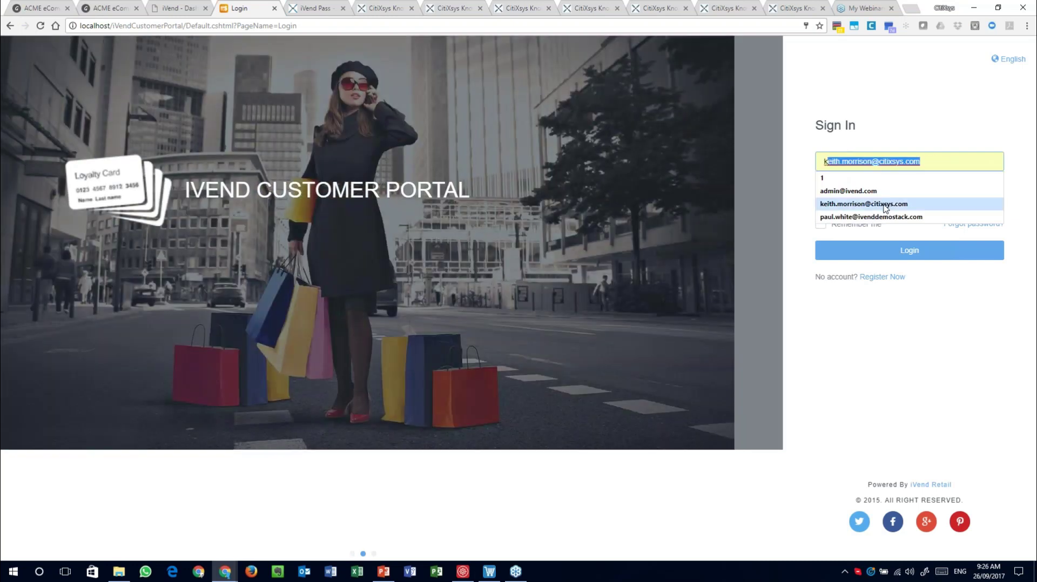
click(887, 205)
click(856, 192)
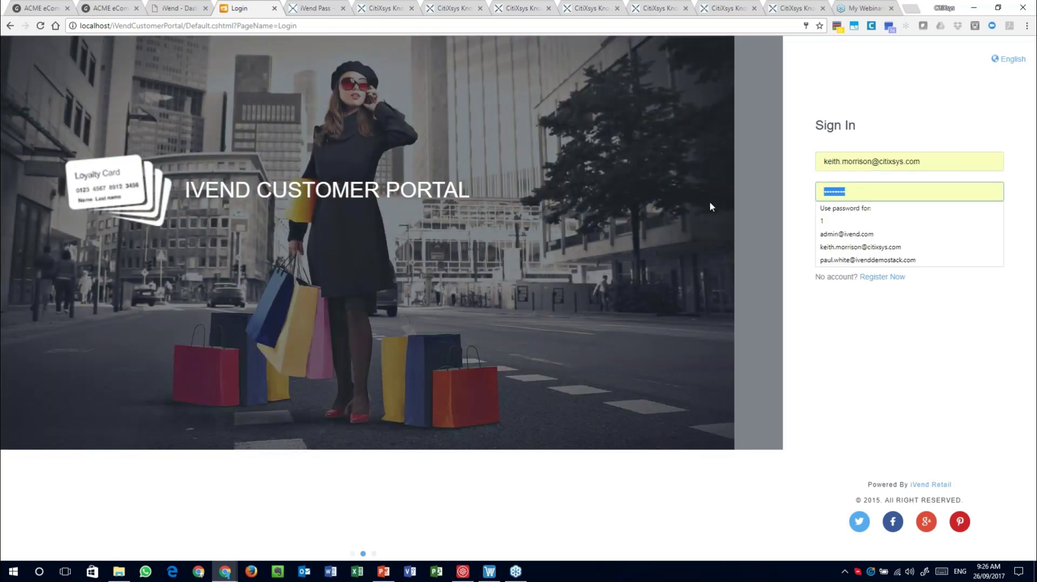
text(*****)
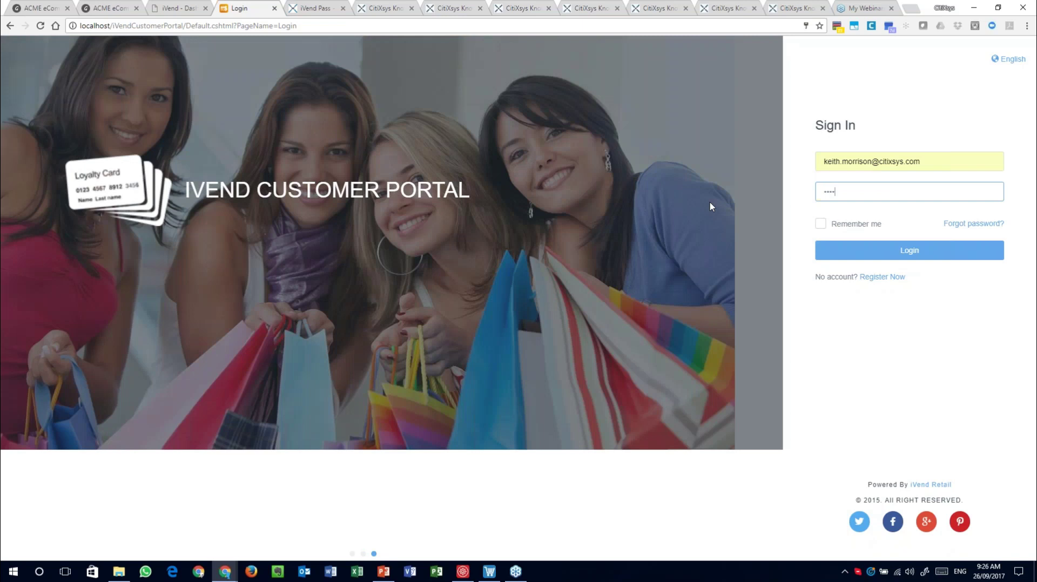
text(***)
click(915, 251)
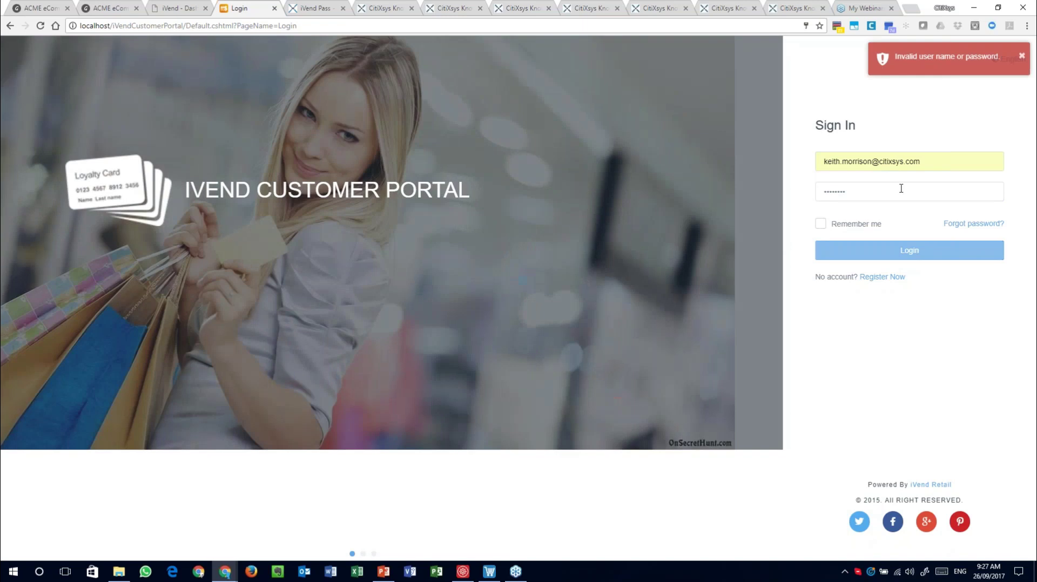
Sign in to the customer portal with the last saved account in the sign-in suggestions
click(864, 161)
click(881, 218)
click(907, 250)
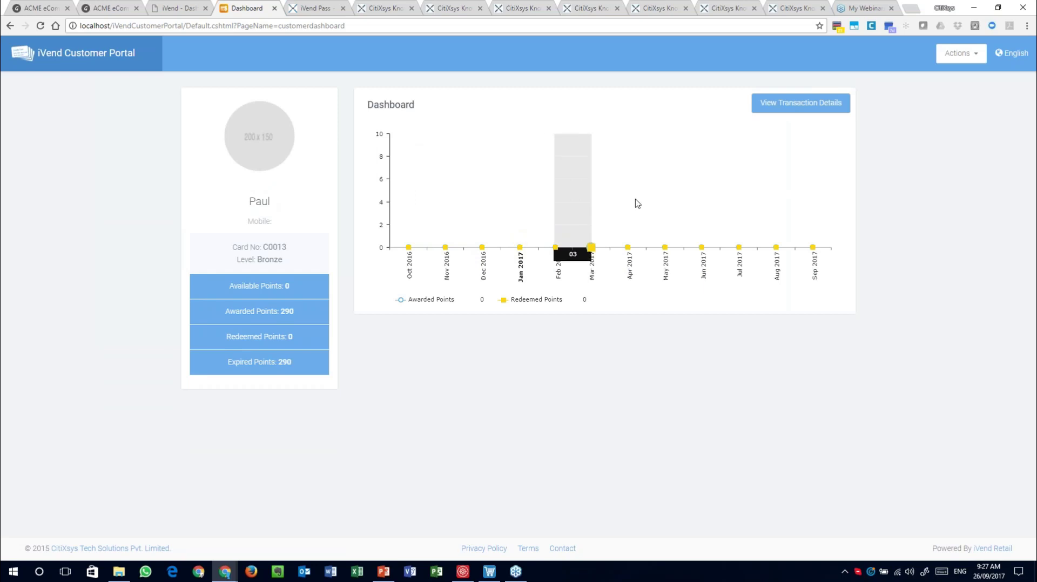
View the signed-in customer's transaction details and open the Invite Friend page
click(844, 104)
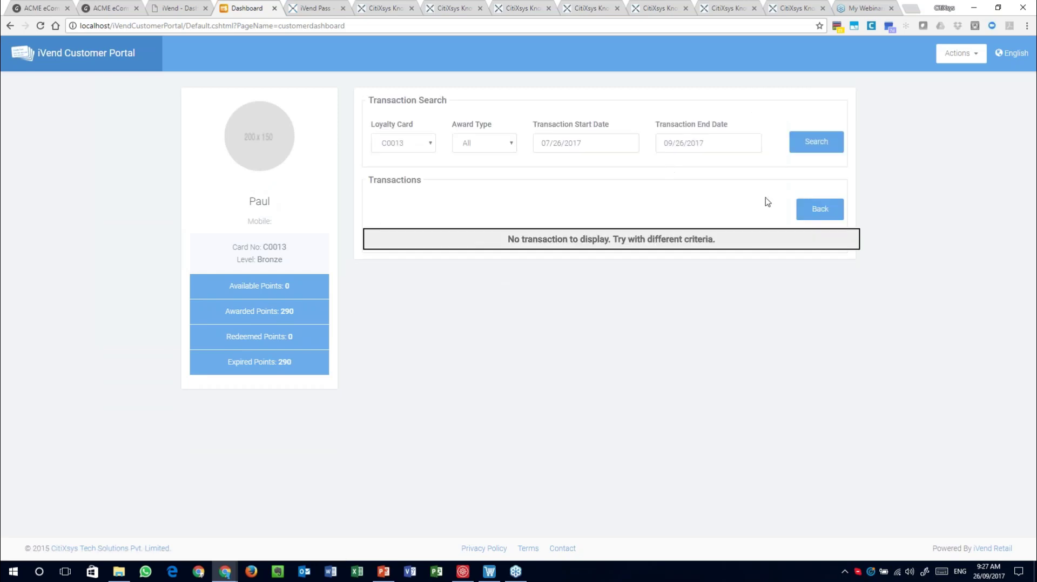
click(965, 54)
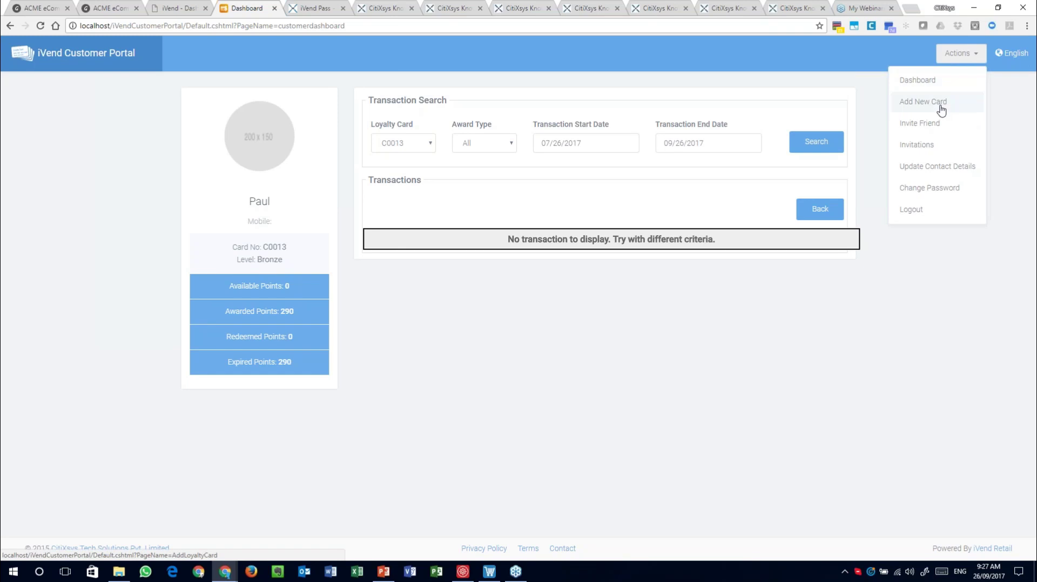
click(940, 123)
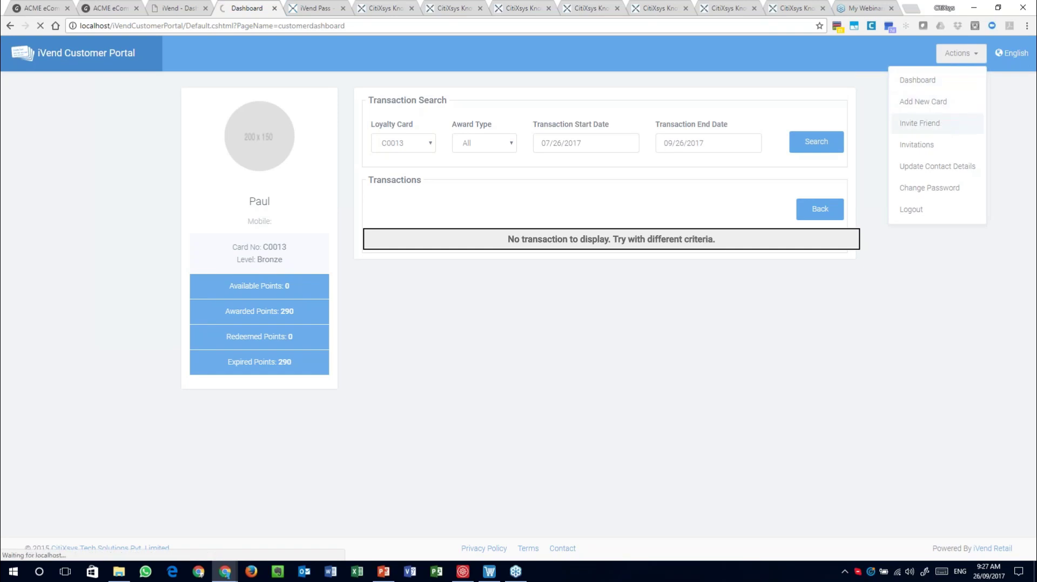
Open the customer portal's Invitations page to view the signed-in customer's referral details
click(886, 227)
click(994, 62)
click(969, 54)
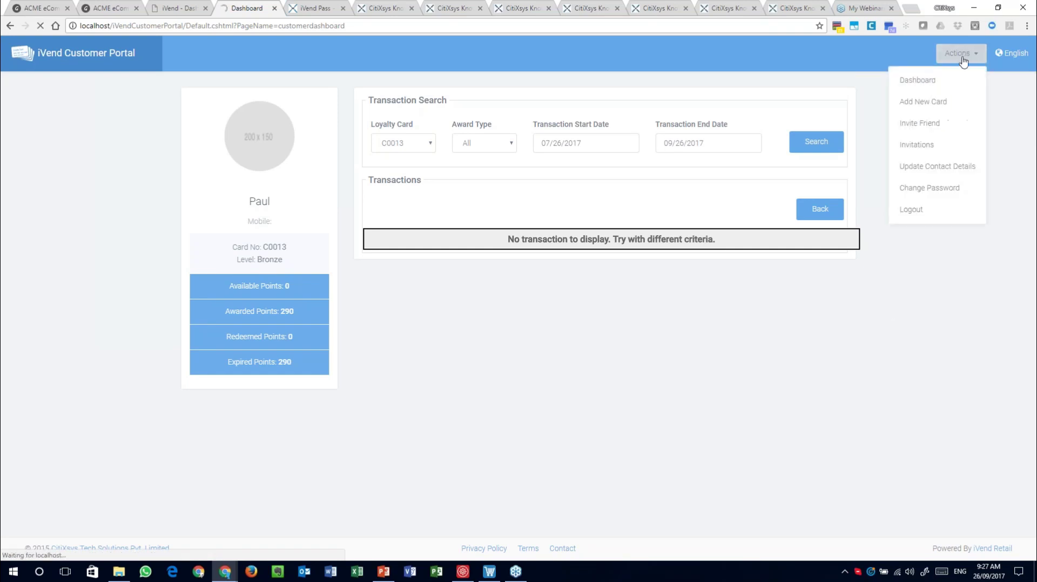
click(917, 144)
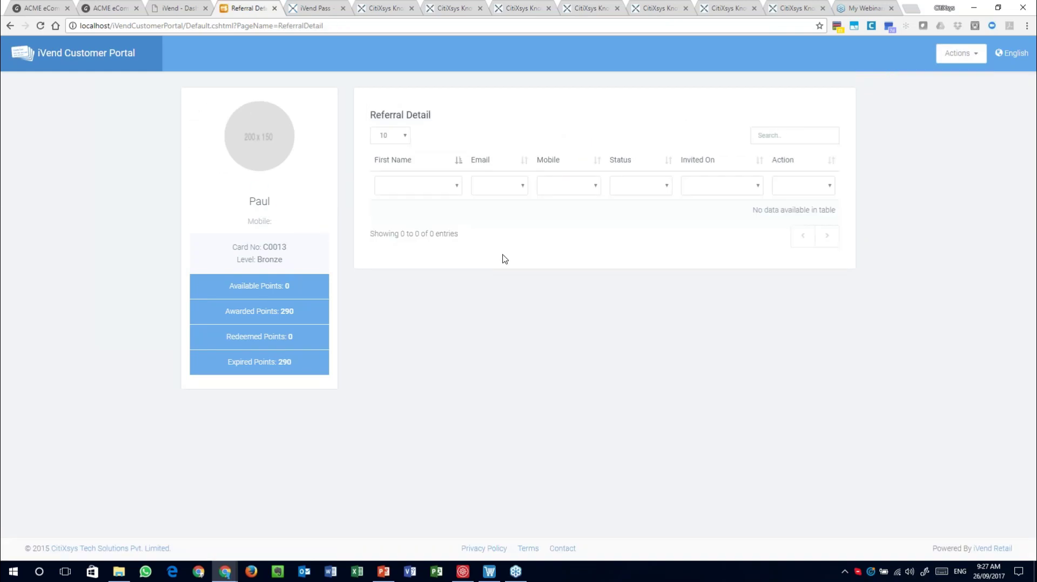
Open the Update Contact Details page and look through the contact form down to its end
click(976, 58)
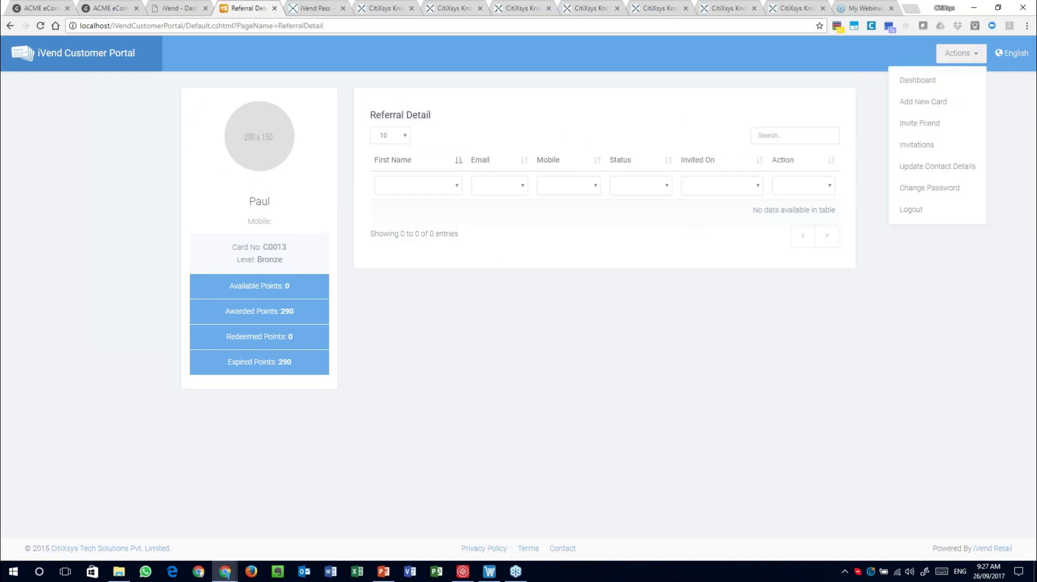
click(914, 166)
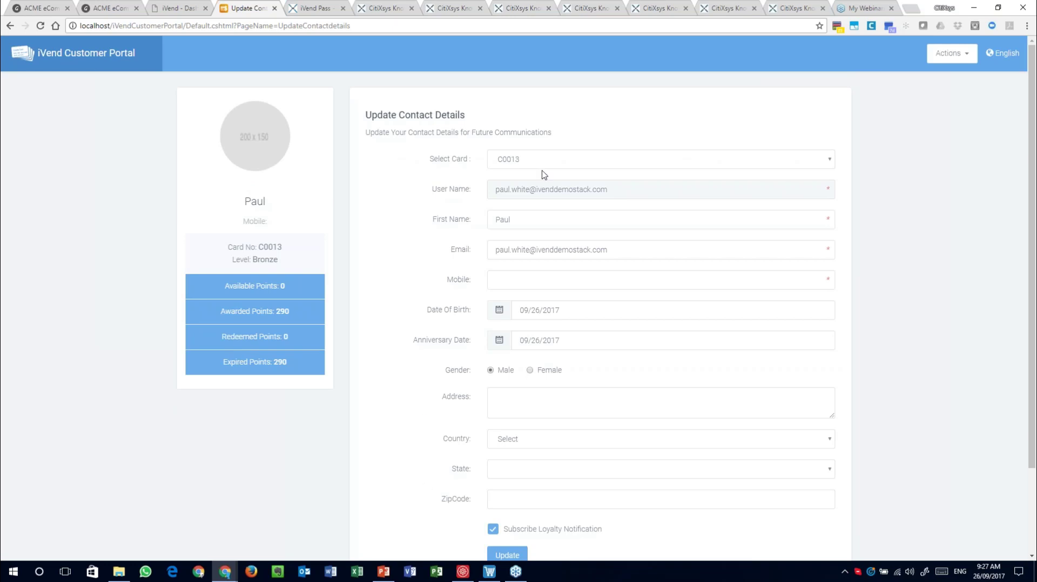
scroll(425, 471, down, 3)
scroll(419, 463, up, 3)
Switch to the customer portal administration site in Edge, log out, and sign back in with the saved administrator account
click(172, 573)
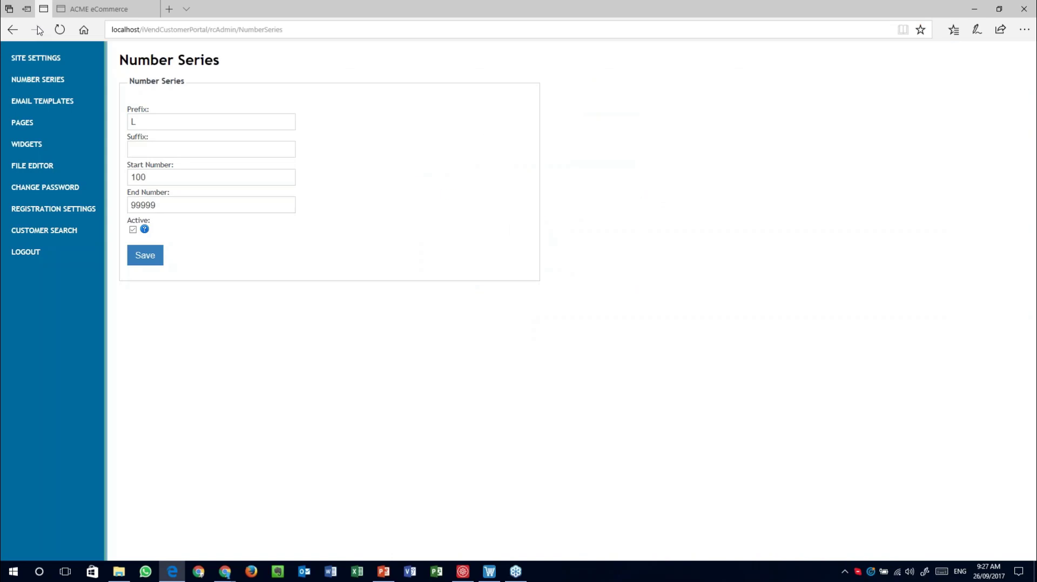
click(46, 254)
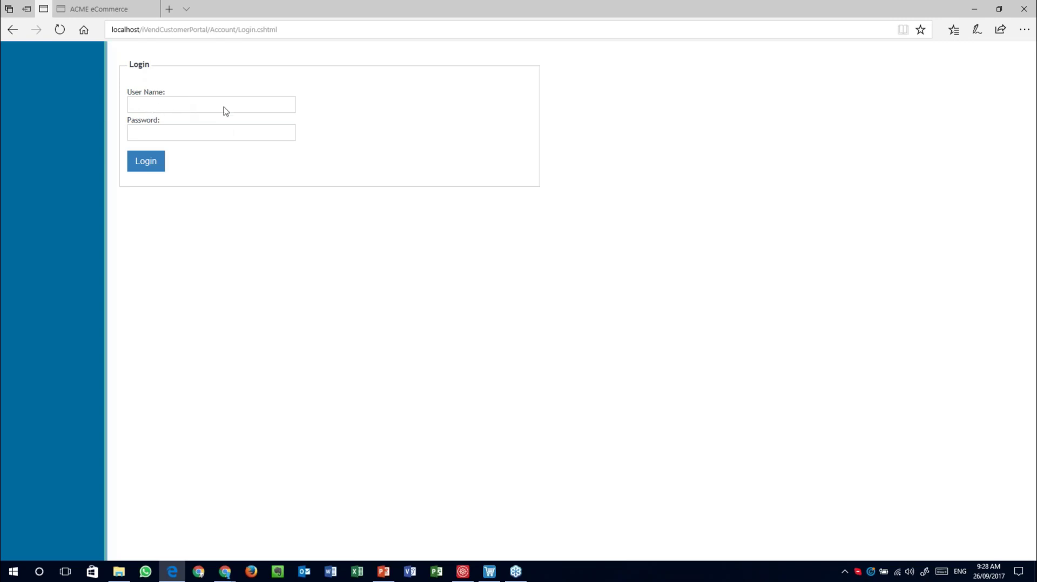
key(Tab)
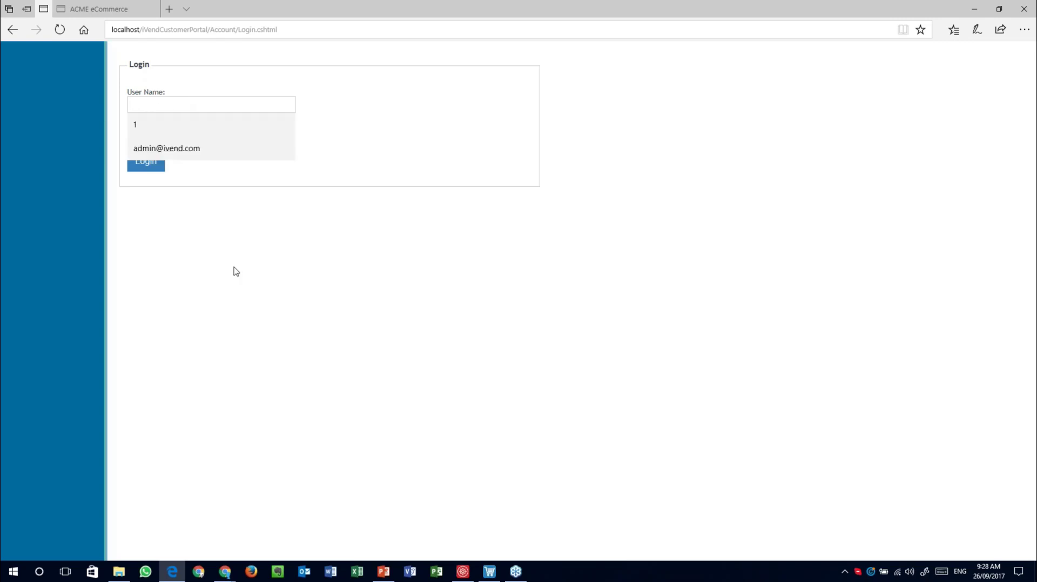
click(157, 148)
click(147, 161)
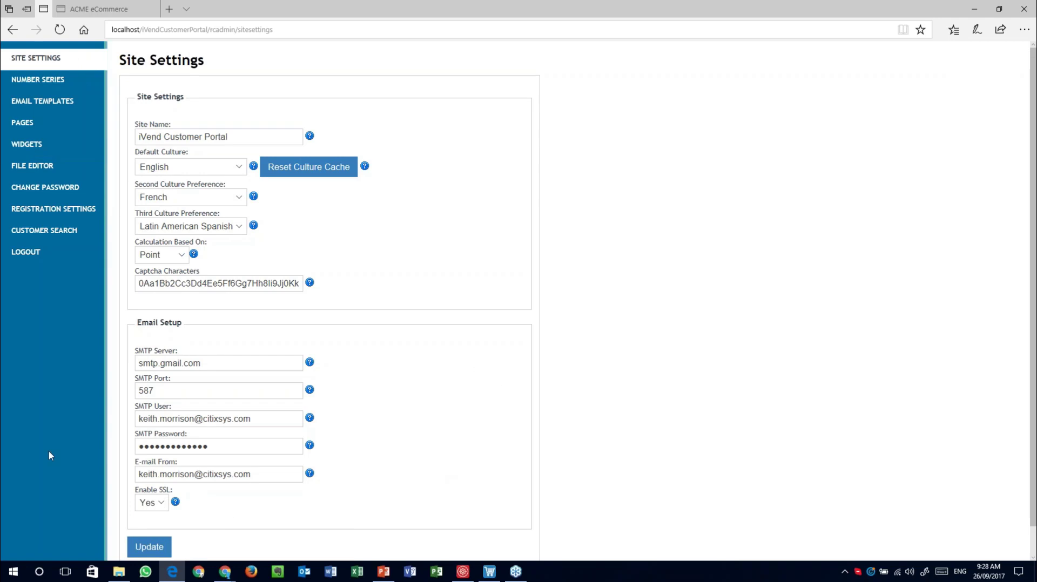
View the portal's Number Series and Email Templates settings and the list of all pages
click(54, 87)
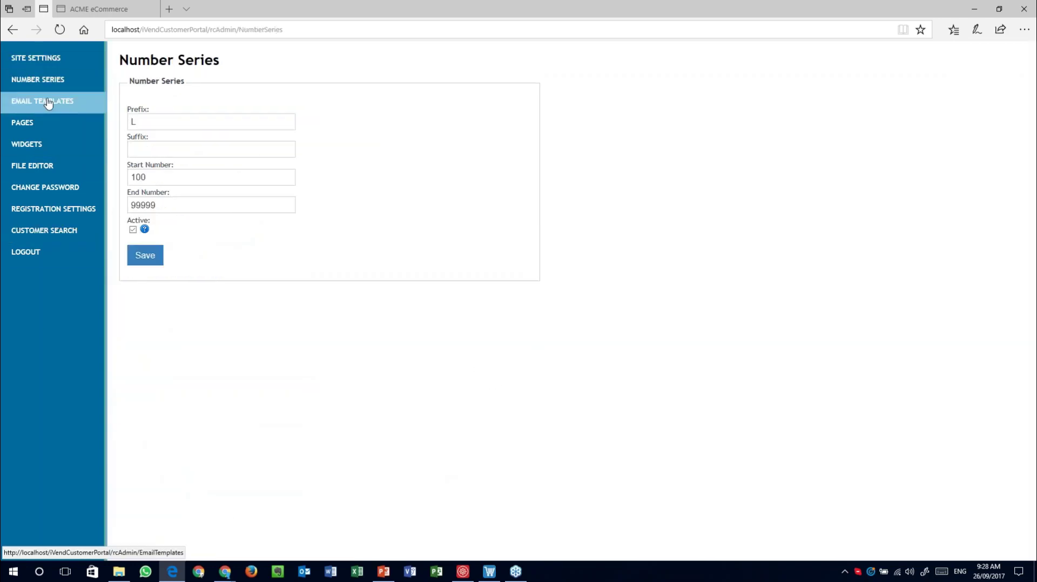
click(47, 103)
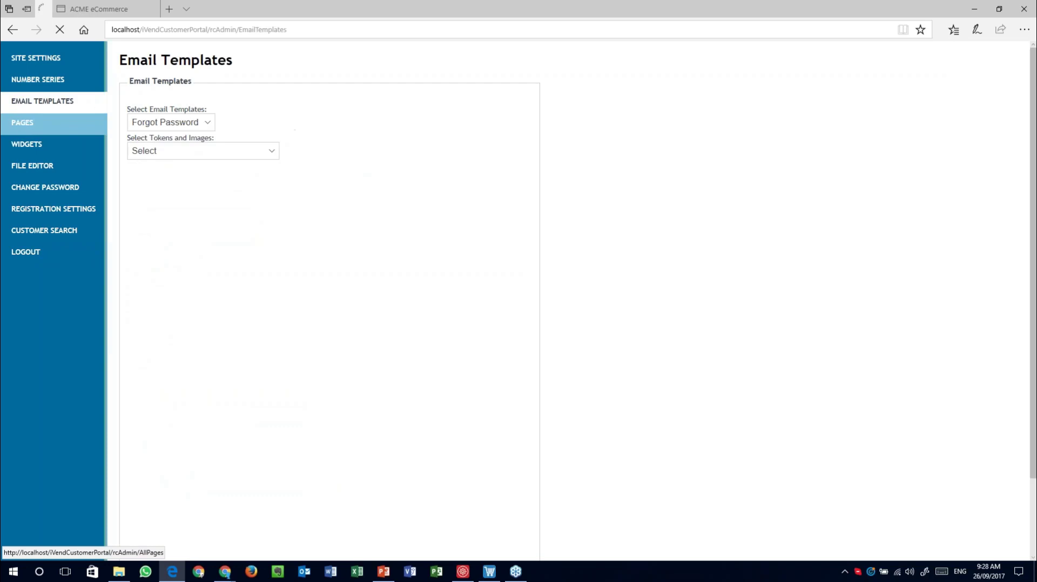
click(22, 124)
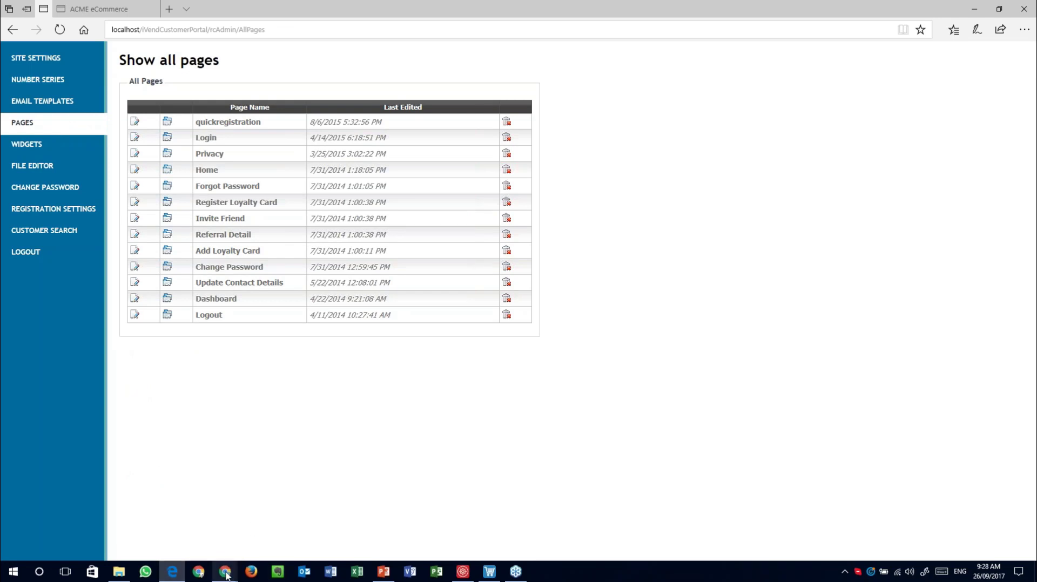
Switch to the iVend loyalty presentation in PowerPoint and go from the Group Membership slide to the iVend Passes introduction slide
click(384, 576)
click(37, 250)
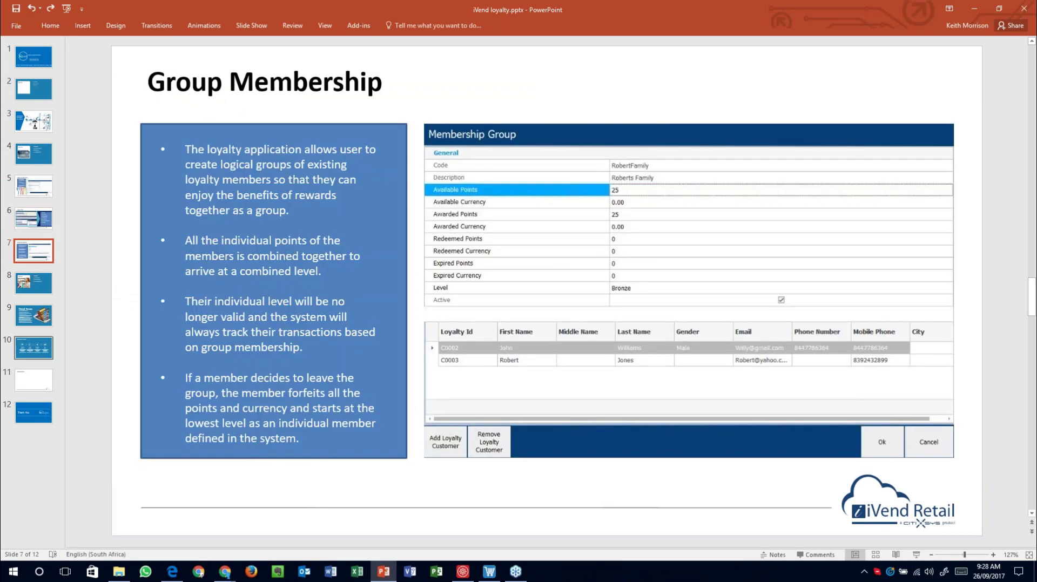
click(33, 279)
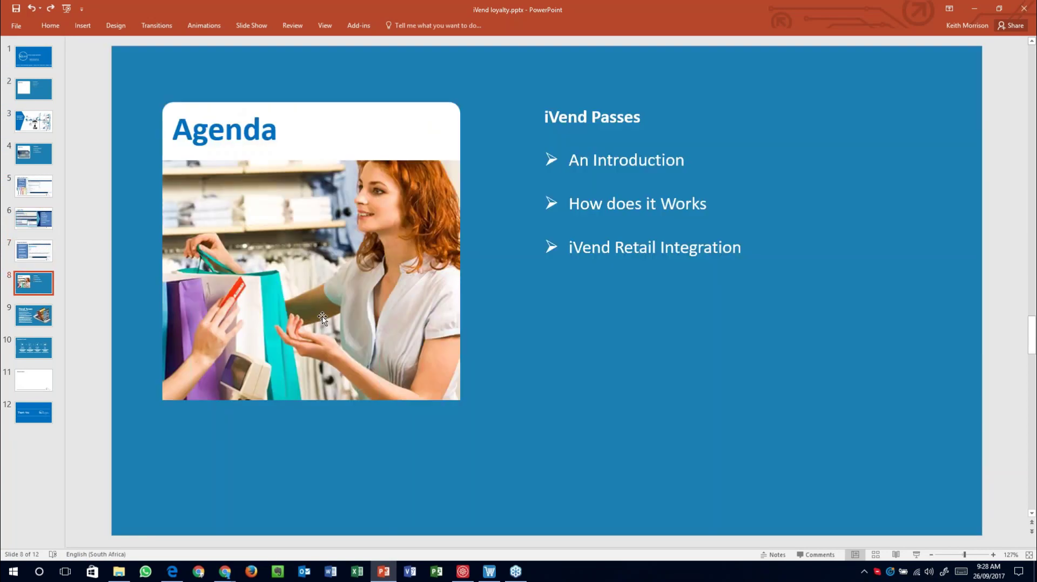
click(33, 322)
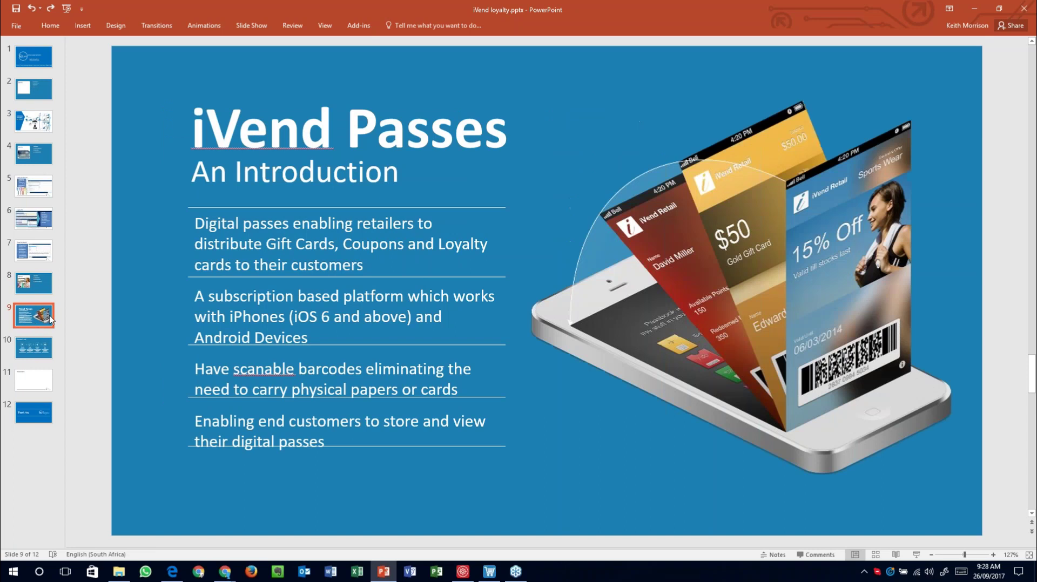